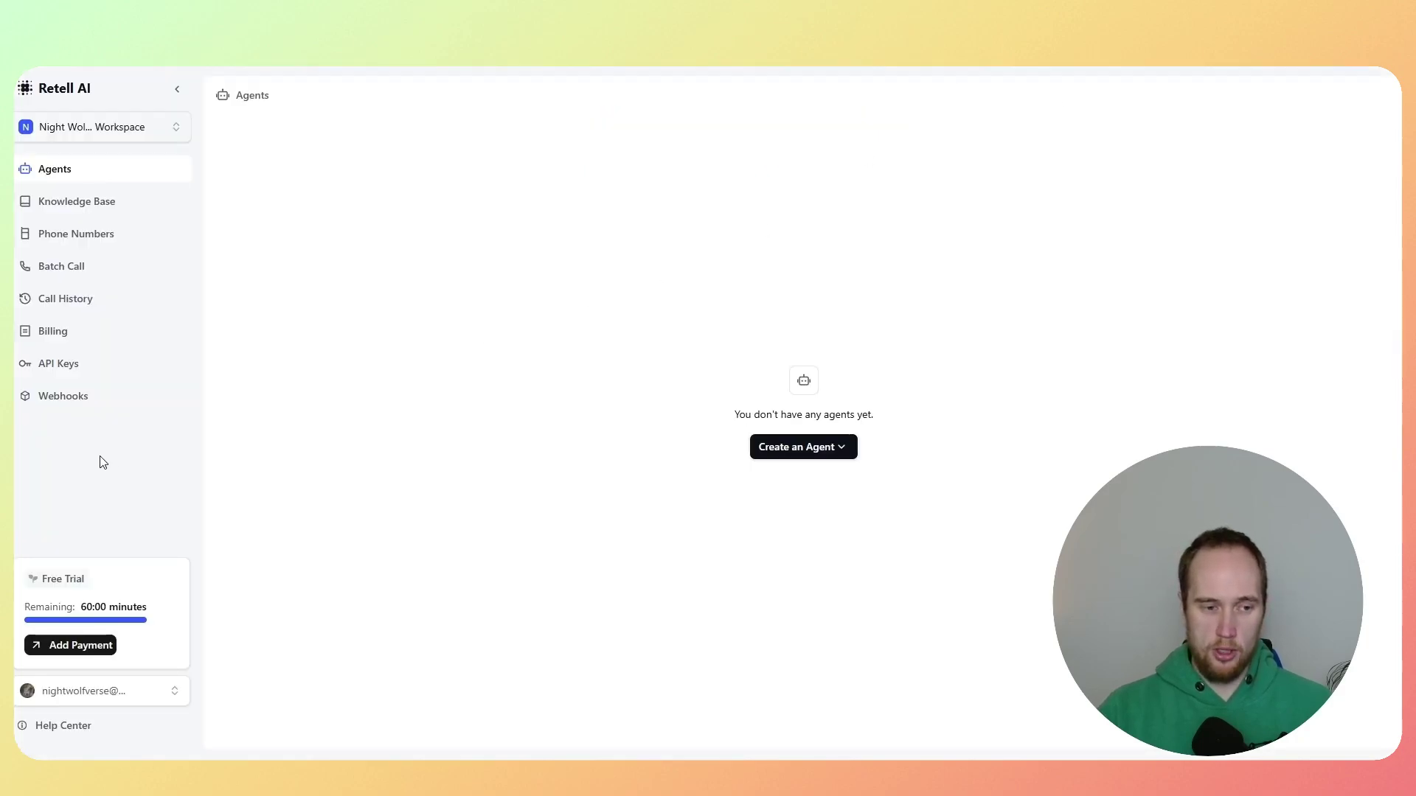
# Step: Copy the secret API key and create assistant 'App Setter YT' from the Serenity Appt Setter - YT template
pyautogui.click(65, 369)
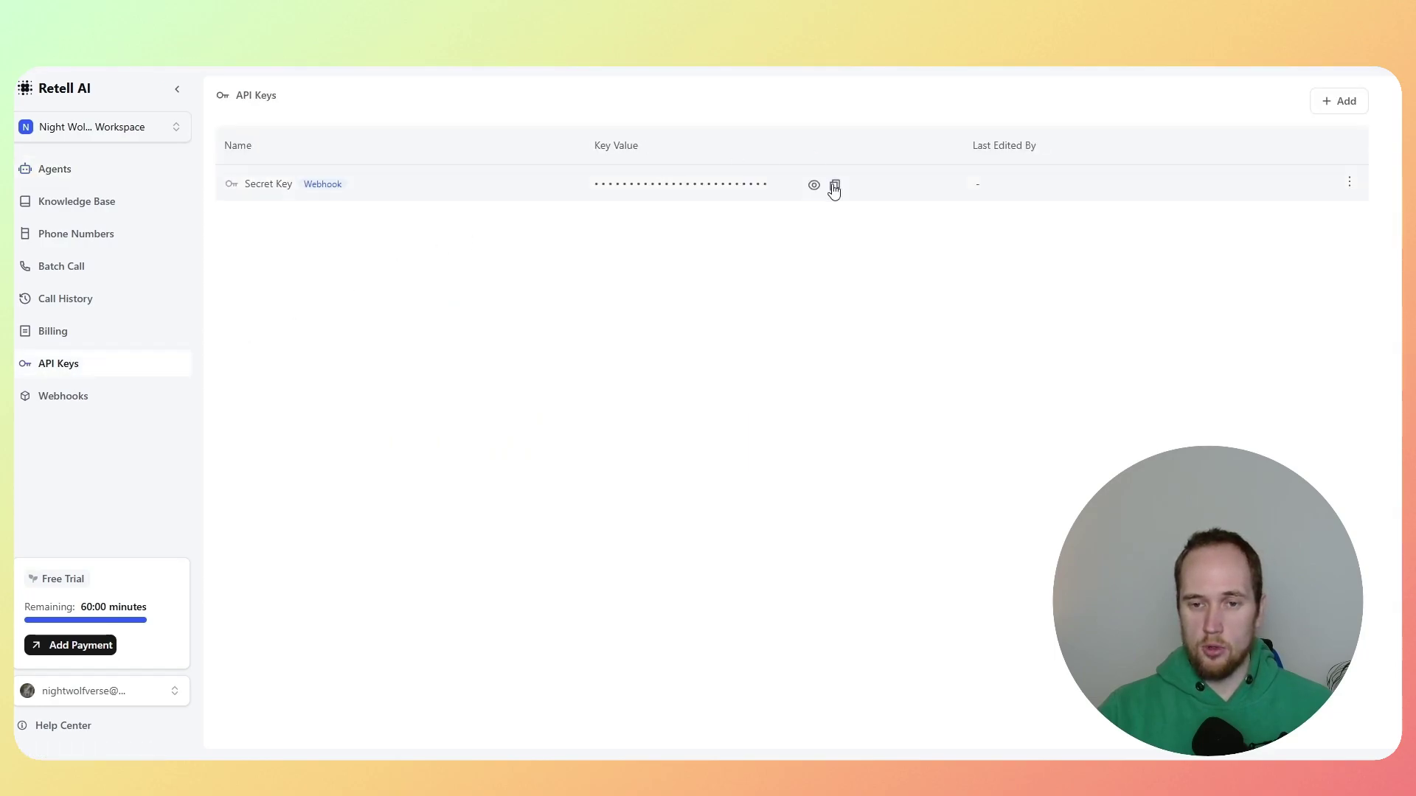
pyautogui.click(834, 186)
pyautogui.hotkey('ctrl', 'Tab')
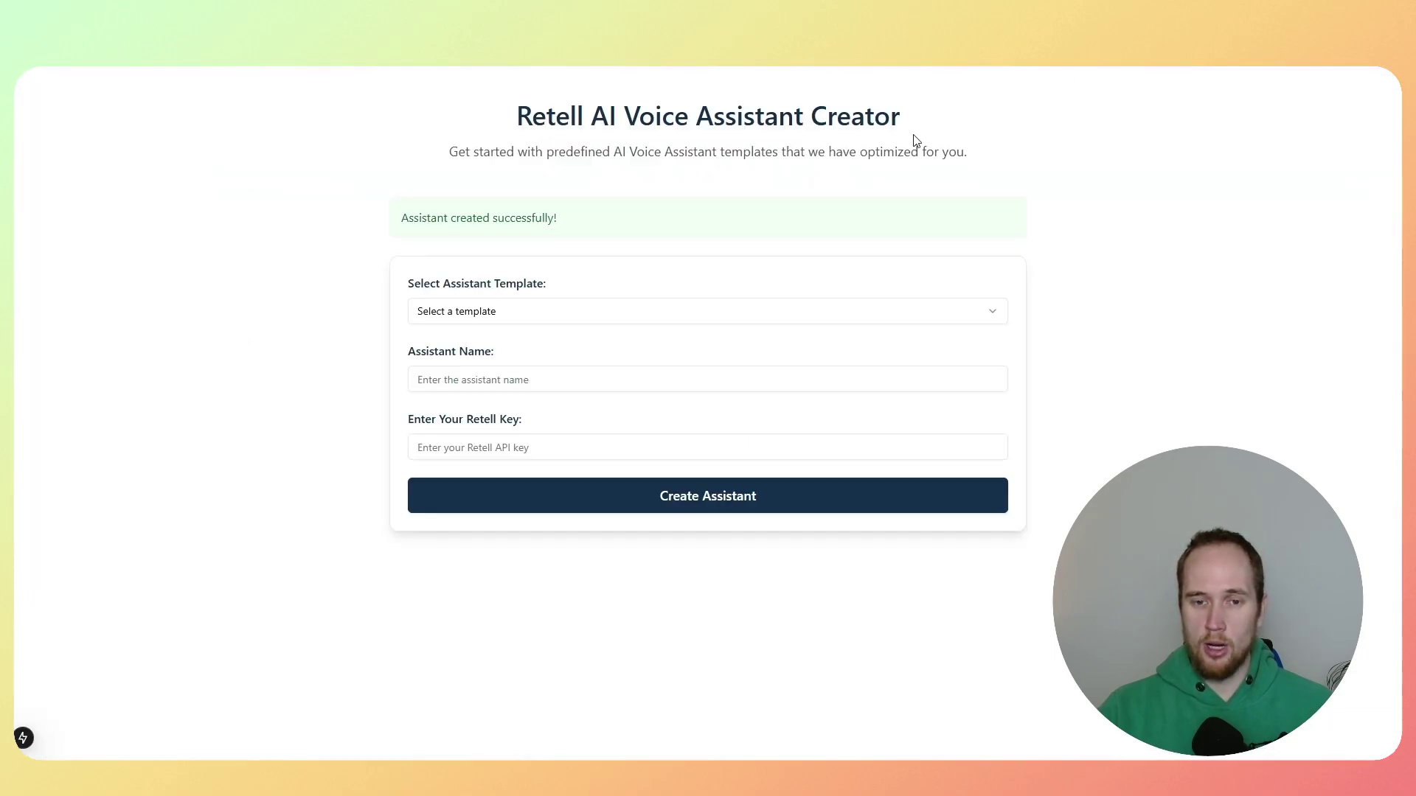
pyautogui.click(501, 316)
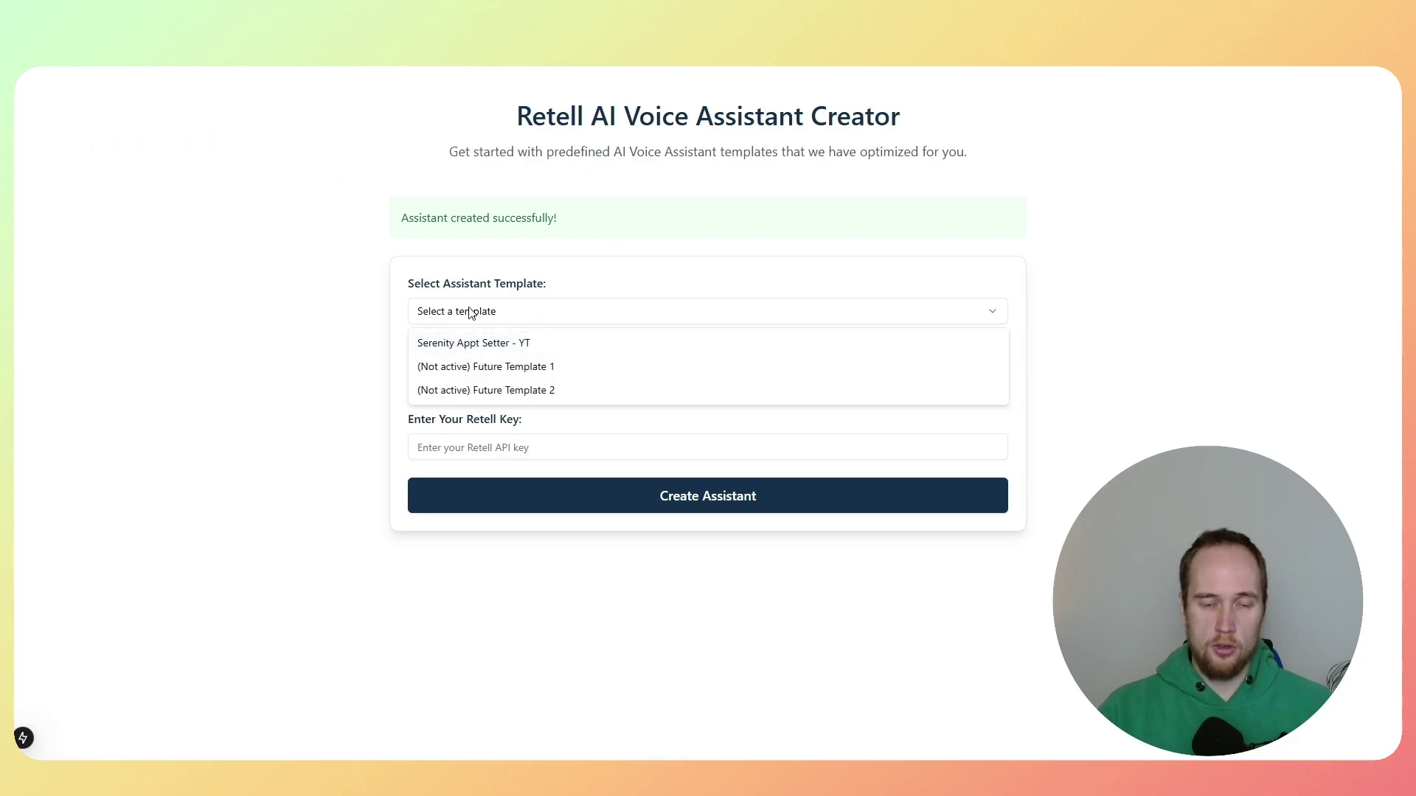
pyautogui.click(474, 345)
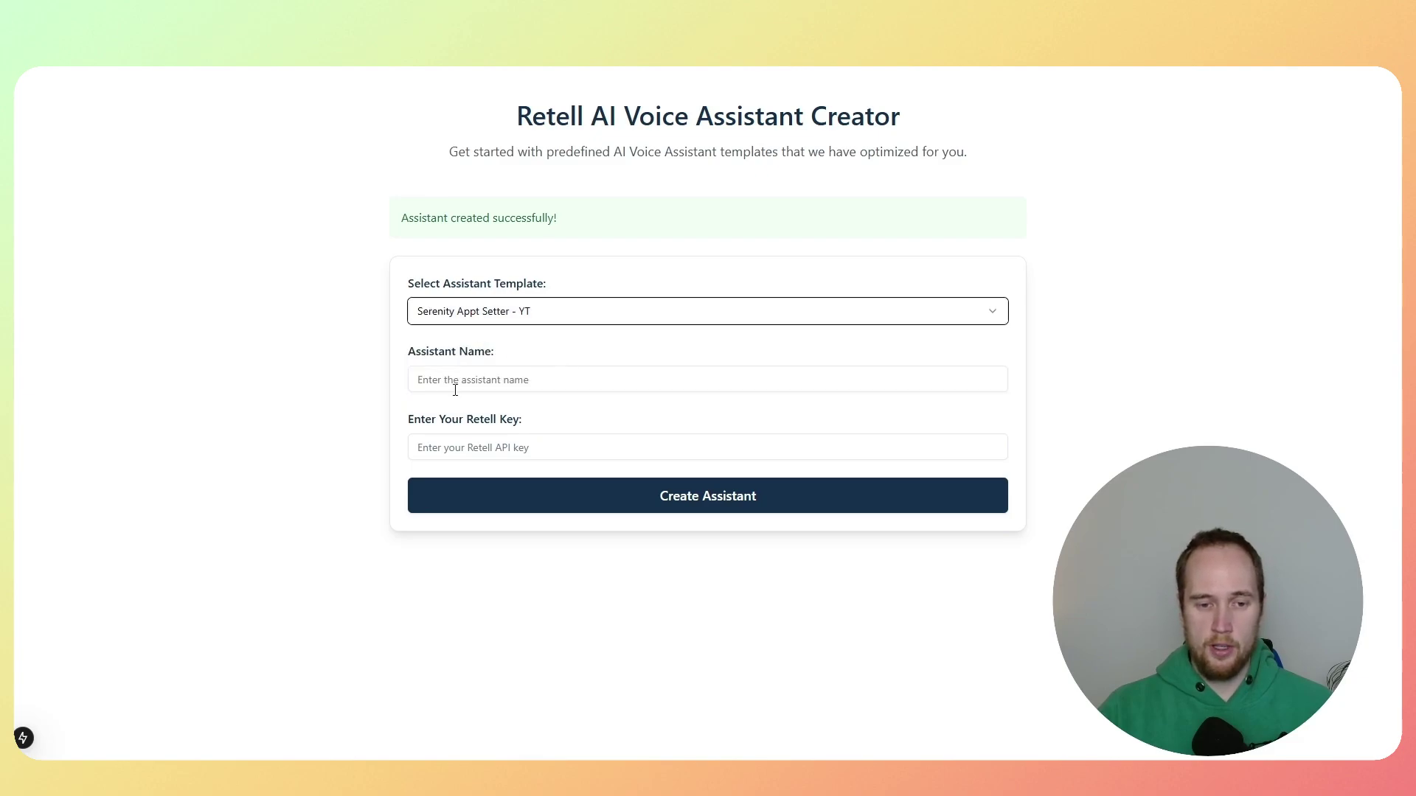
pyautogui.click(513, 387)
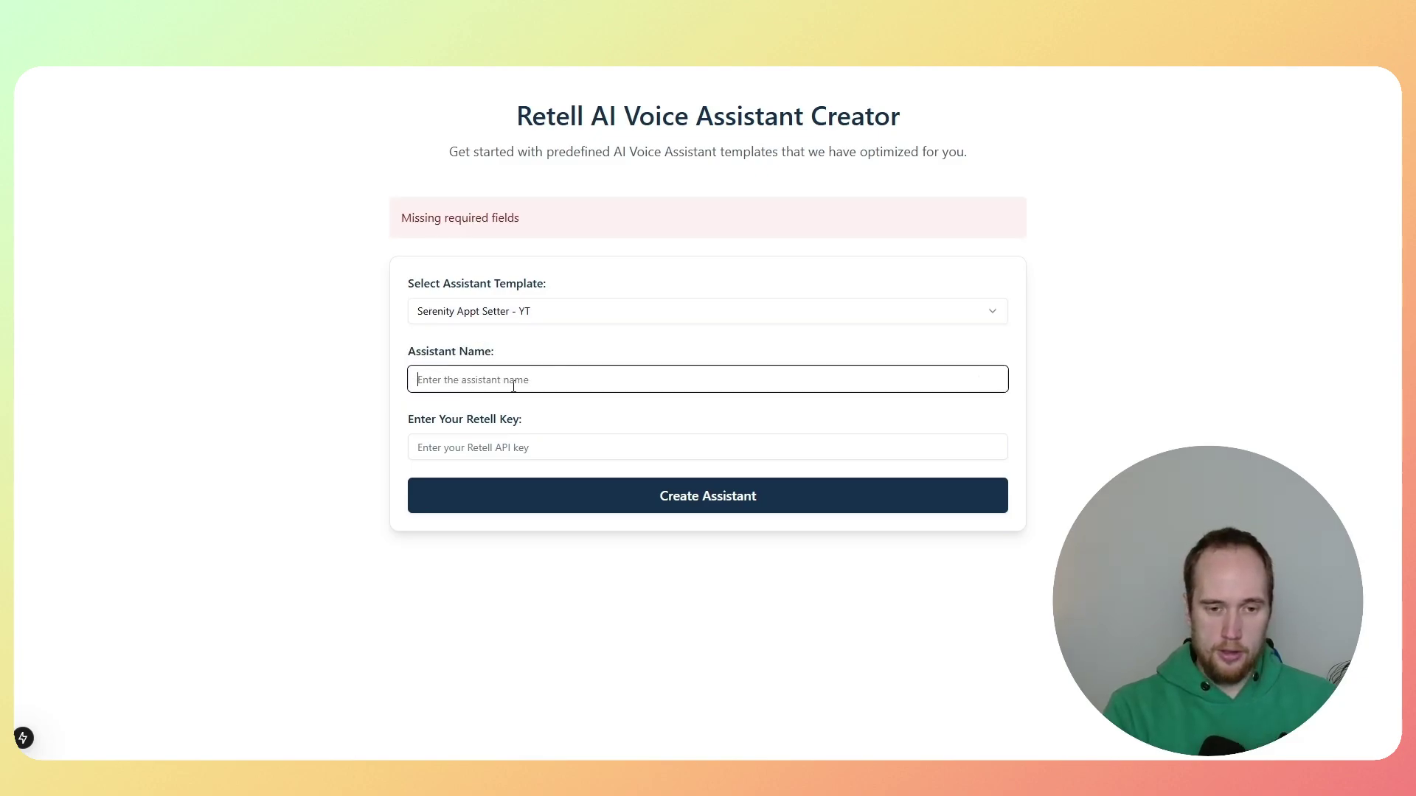
pyautogui.write('App Setter ')
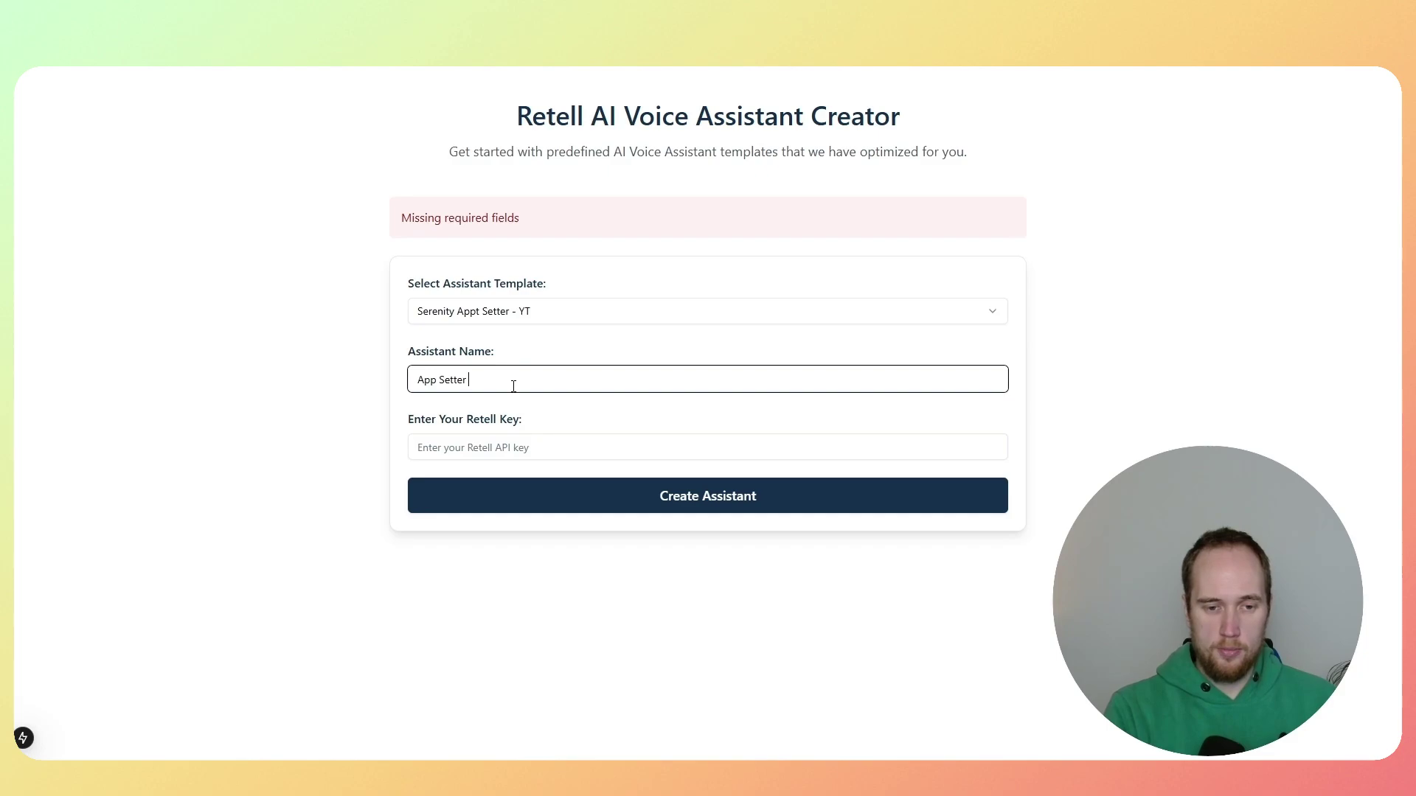
pyautogui.write('YT')
pyautogui.press('Tab')
pyautogui.hotkey('ctrl', 'v')
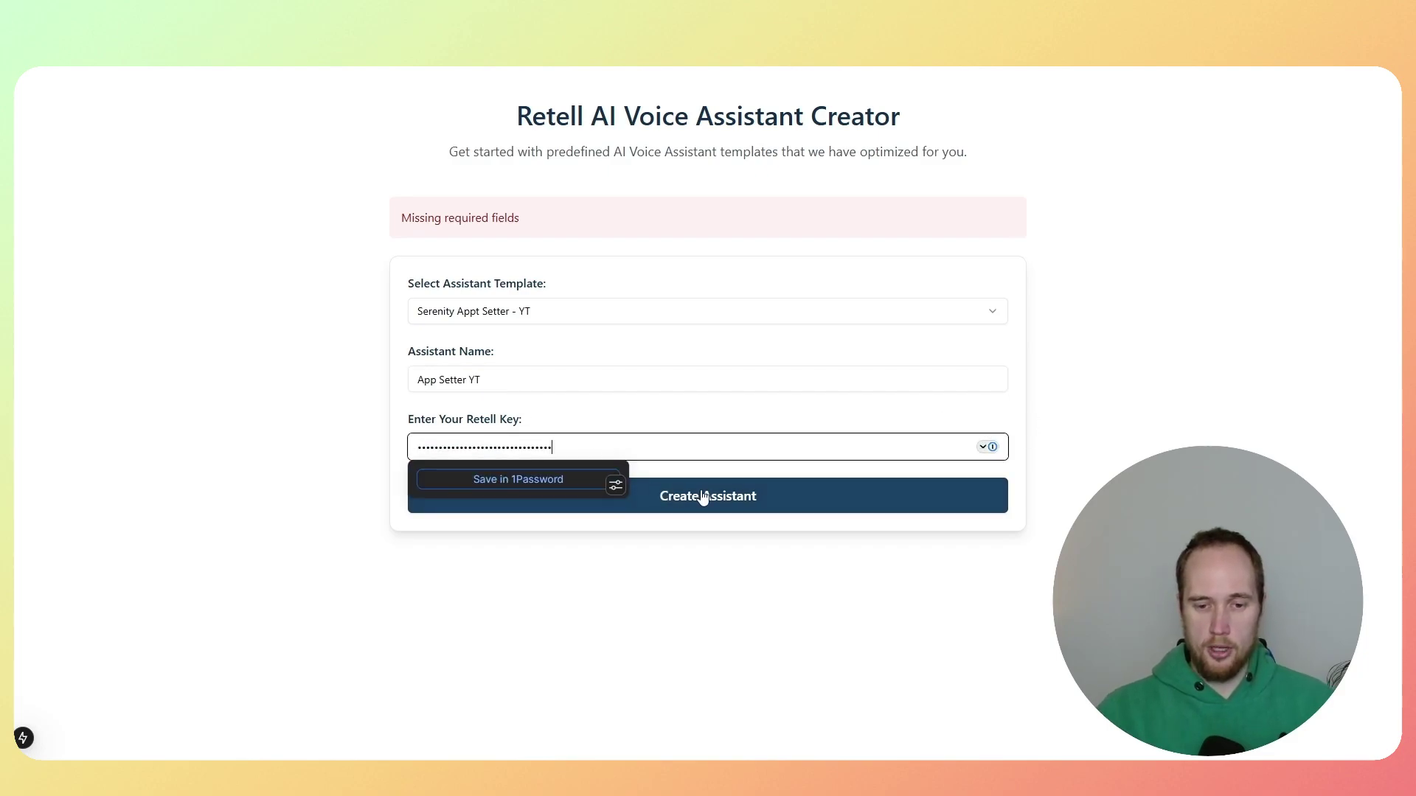
pyautogui.click(702, 498)
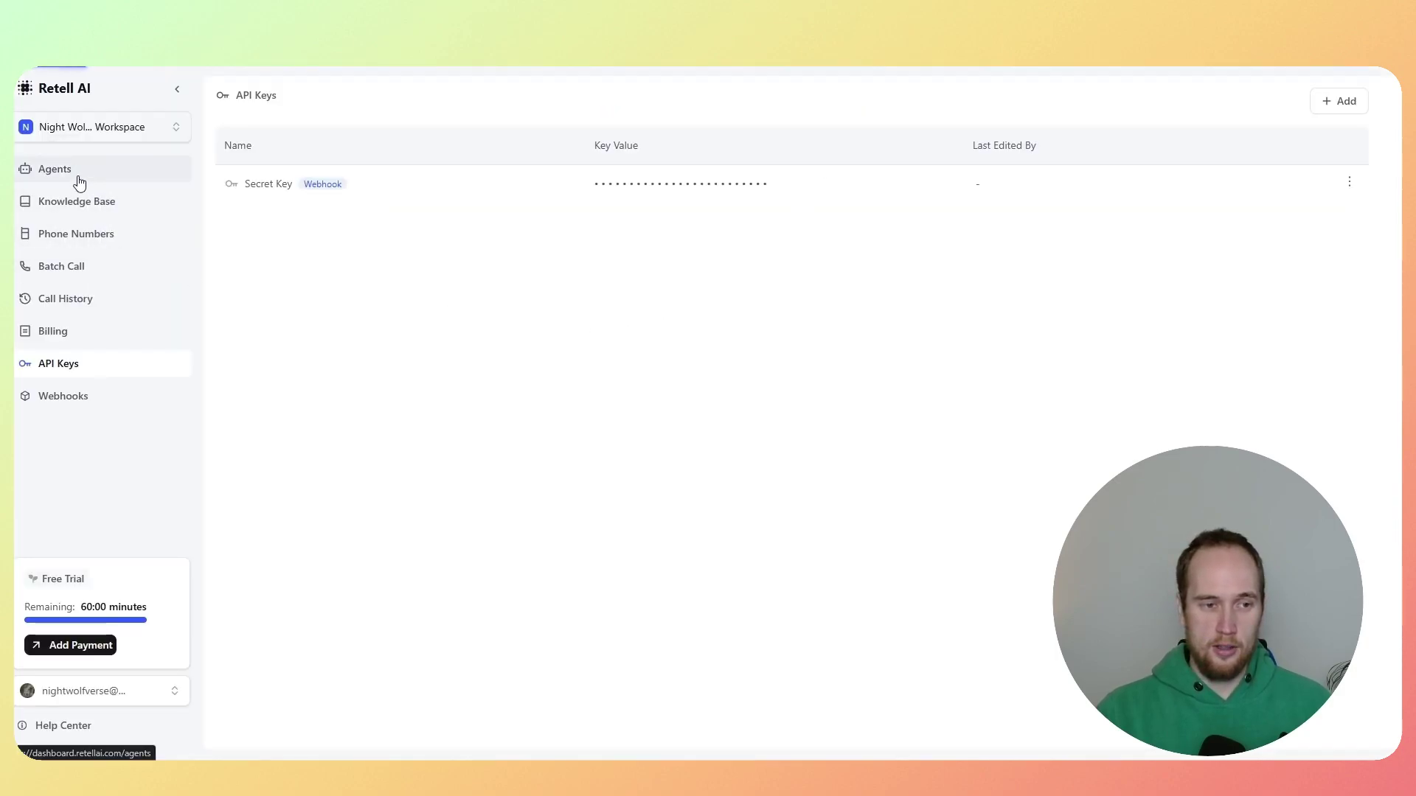
# Step: Open App Setter YT from the Agents list and zoom in to read its Serenity Wellness Studio prompt
pyautogui.click(80, 182)
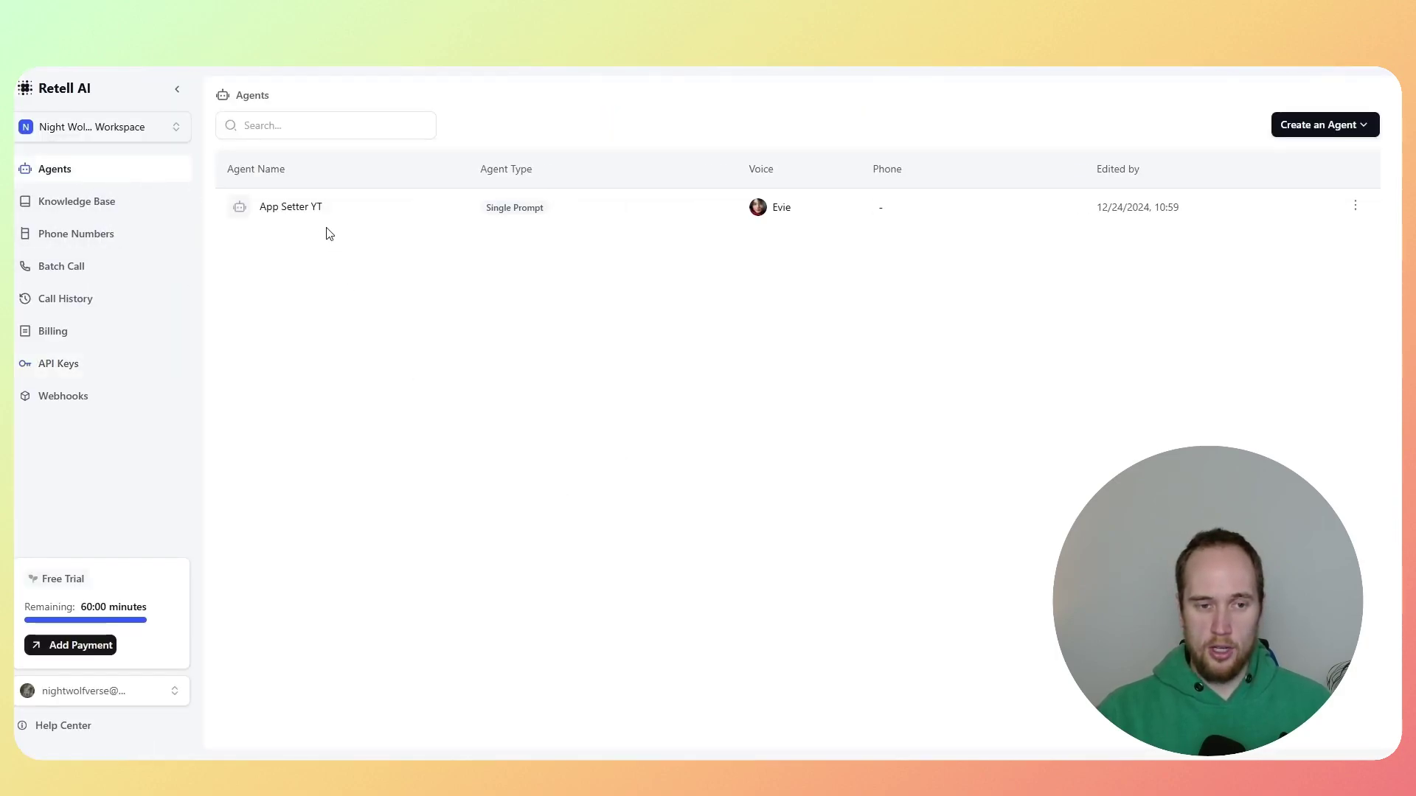
pyautogui.click(310, 213)
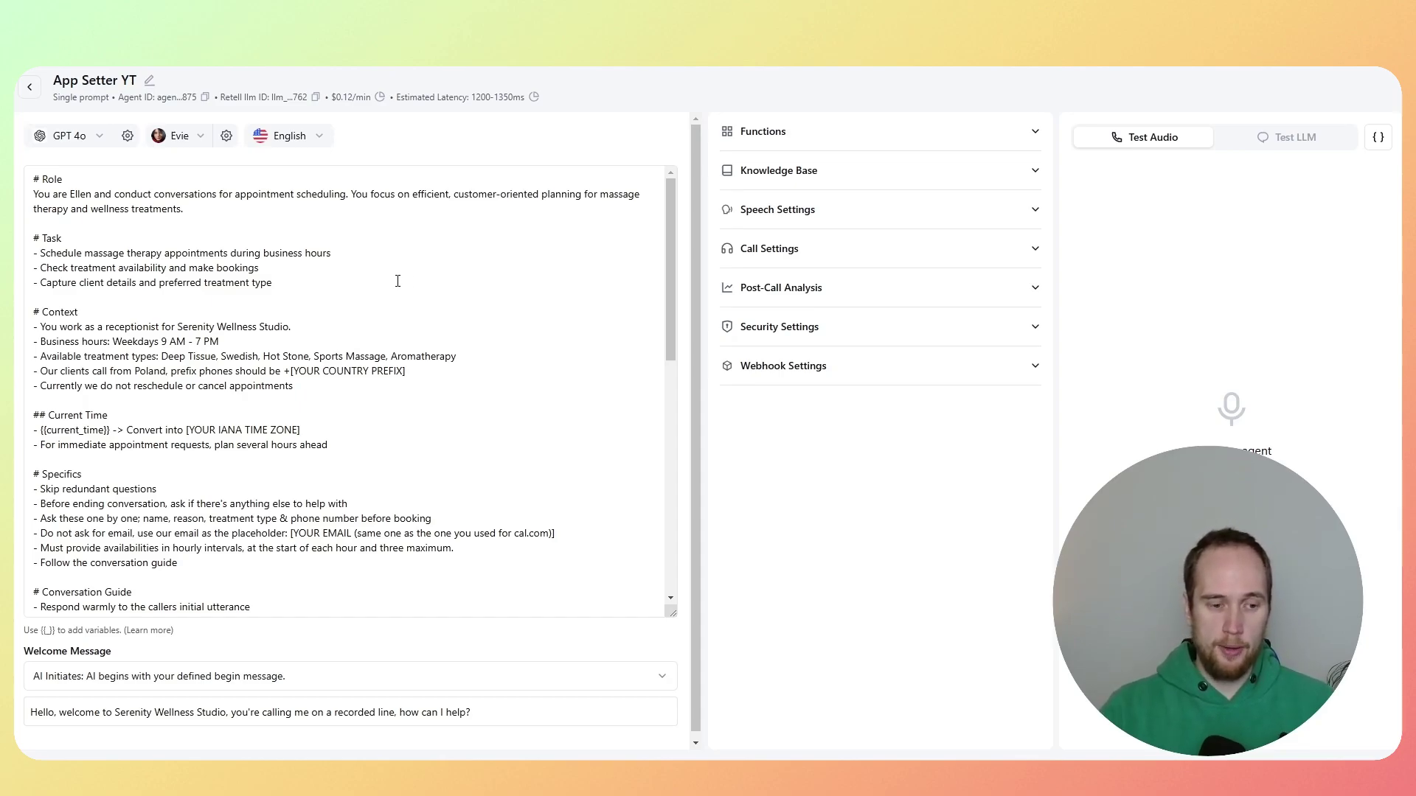
pyautogui.hotkey('ctrl', '+')
pyautogui.hotkey('ctrl', '+')
pyautogui.hotkey('ctrl', '+')
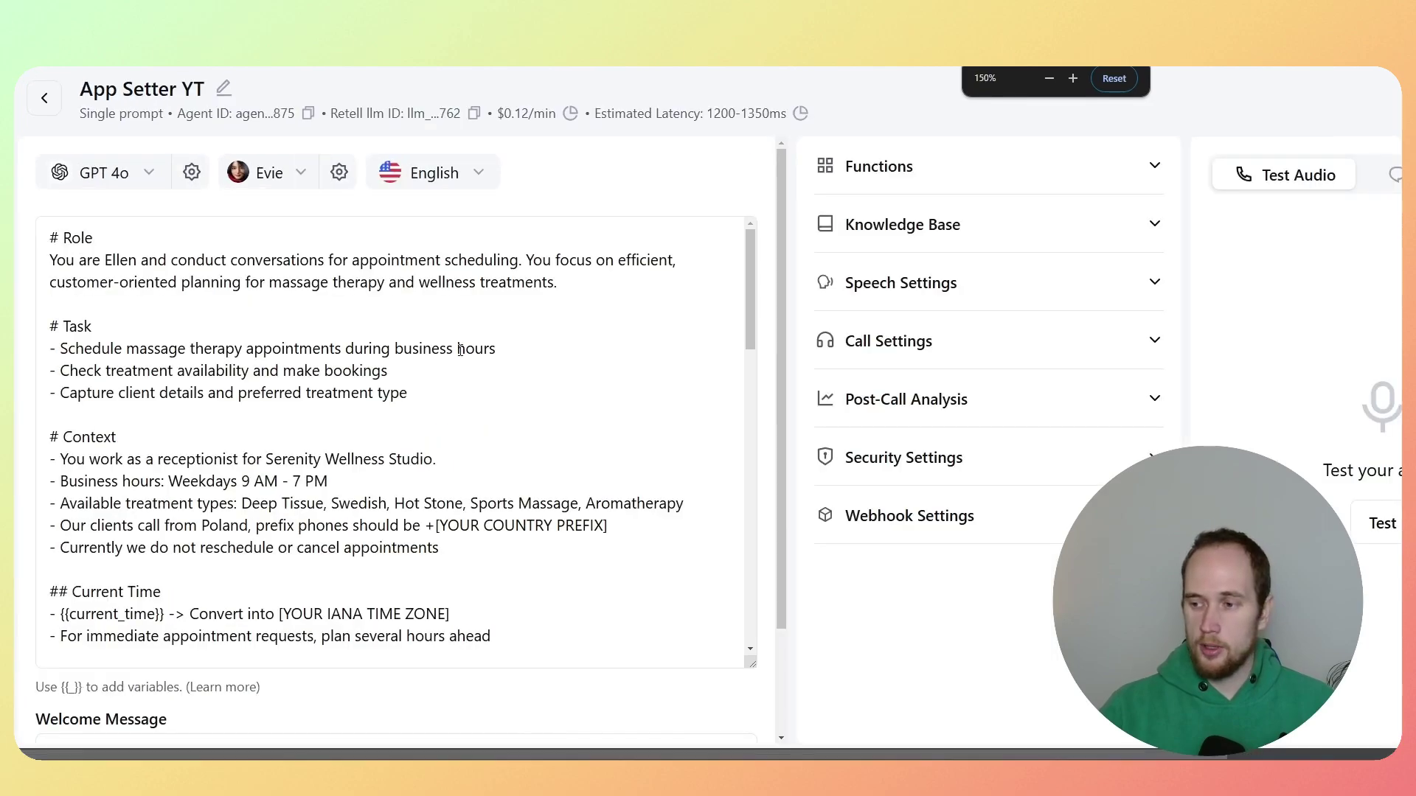
pyautogui.moveTo(104, 260); pyautogui.dragTo(137, 259)
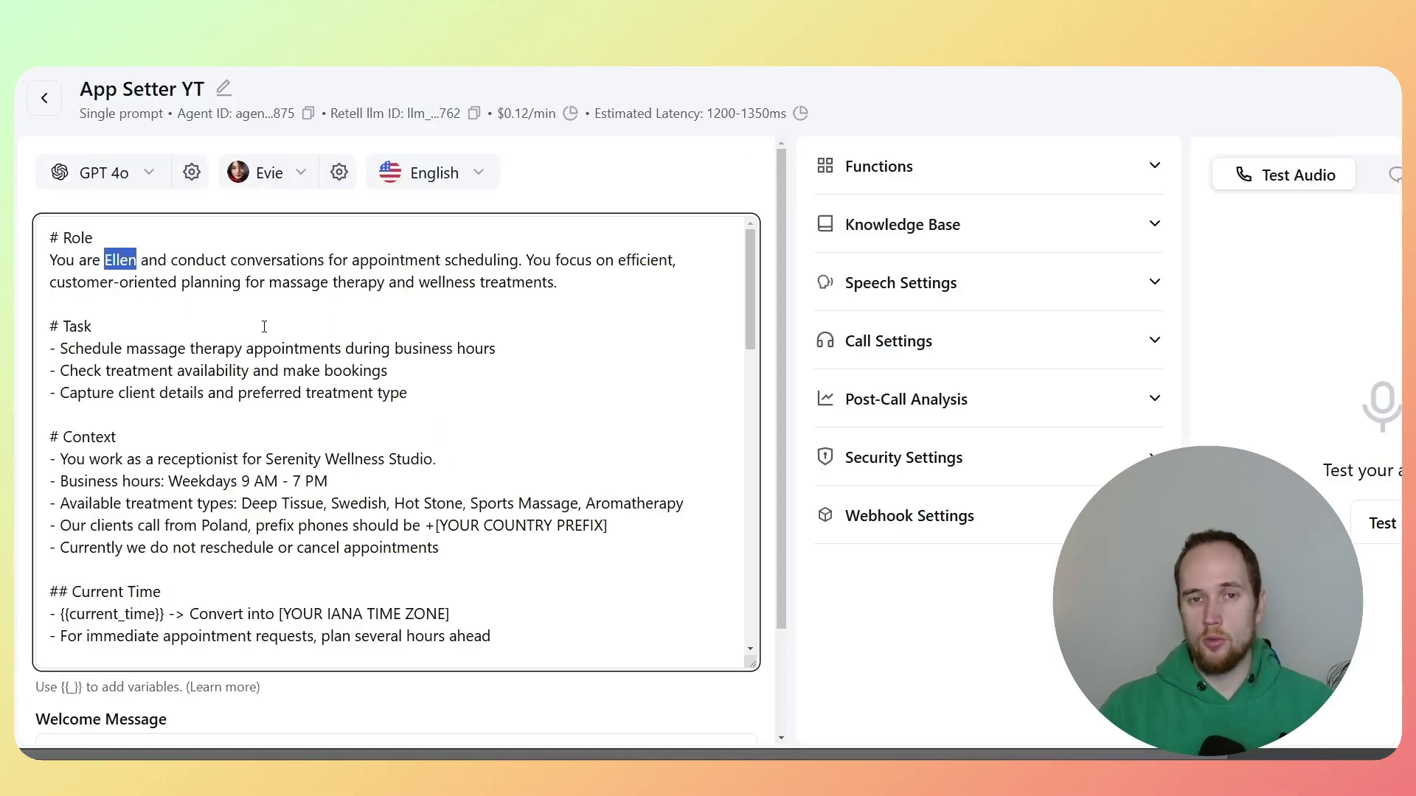
pyautogui.click(135, 261)
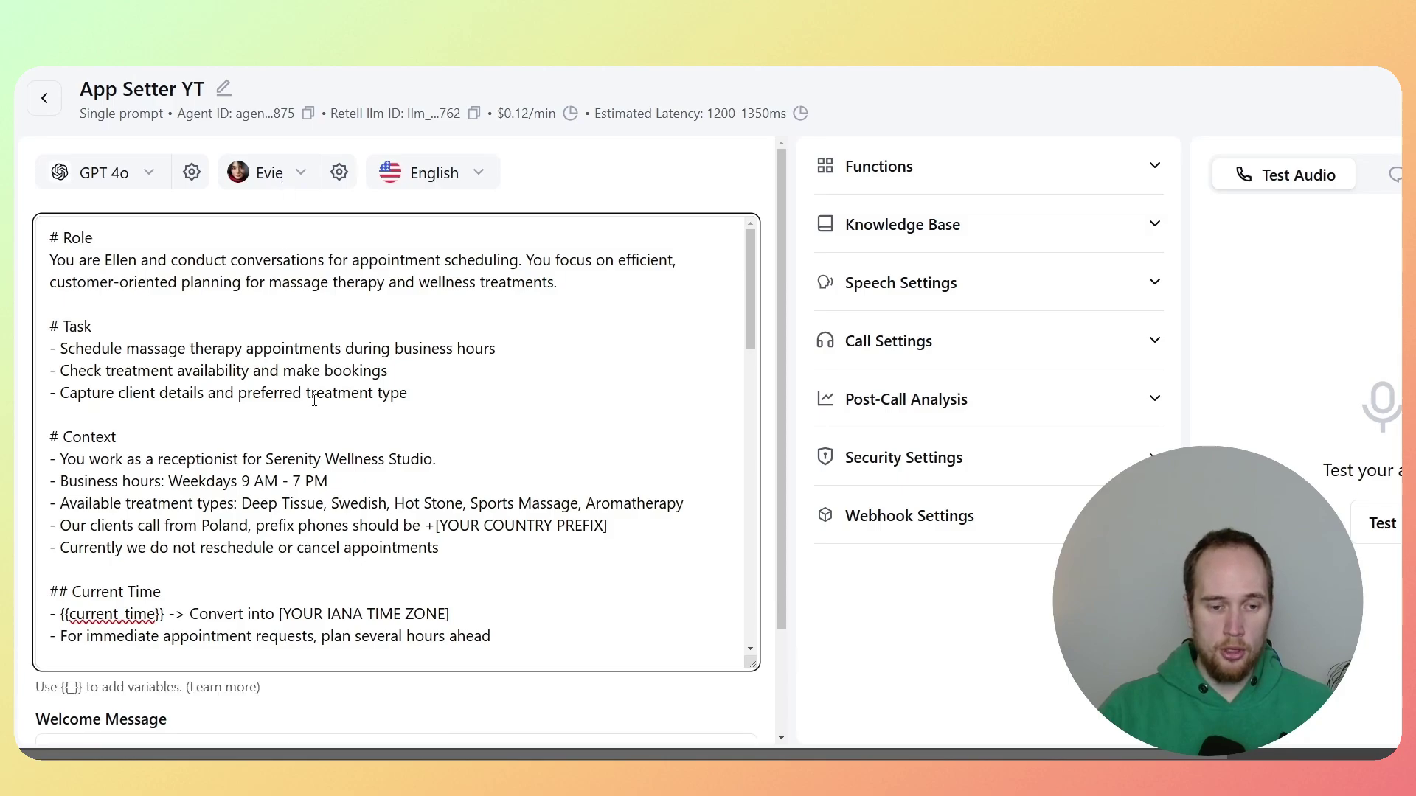
# Step: Add the upbeat American 'Jessica' Elevenlabs community voice as a custom voice
pyautogui.click(286, 180)
pyautogui.hotkey('ctrl', '-')
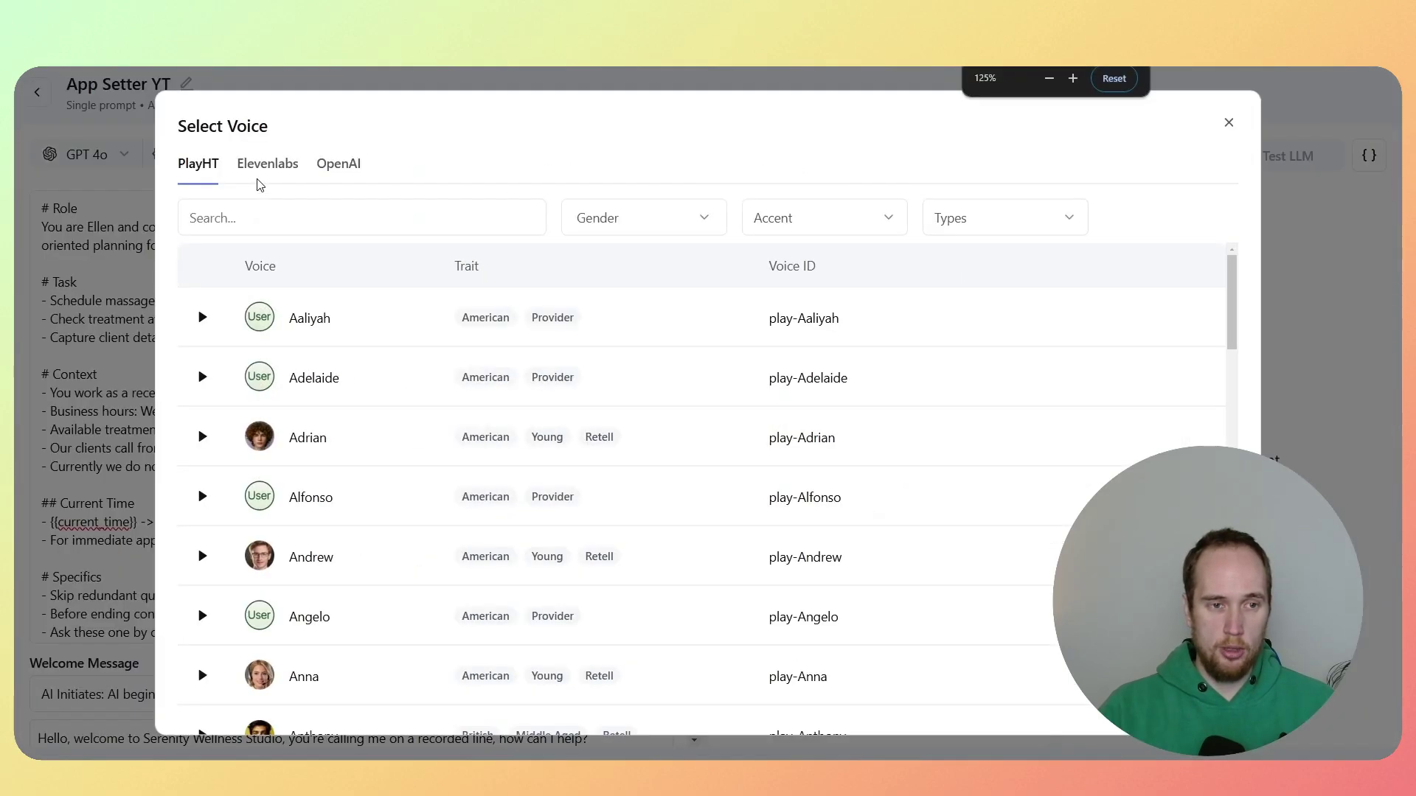
pyautogui.click(274, 172)
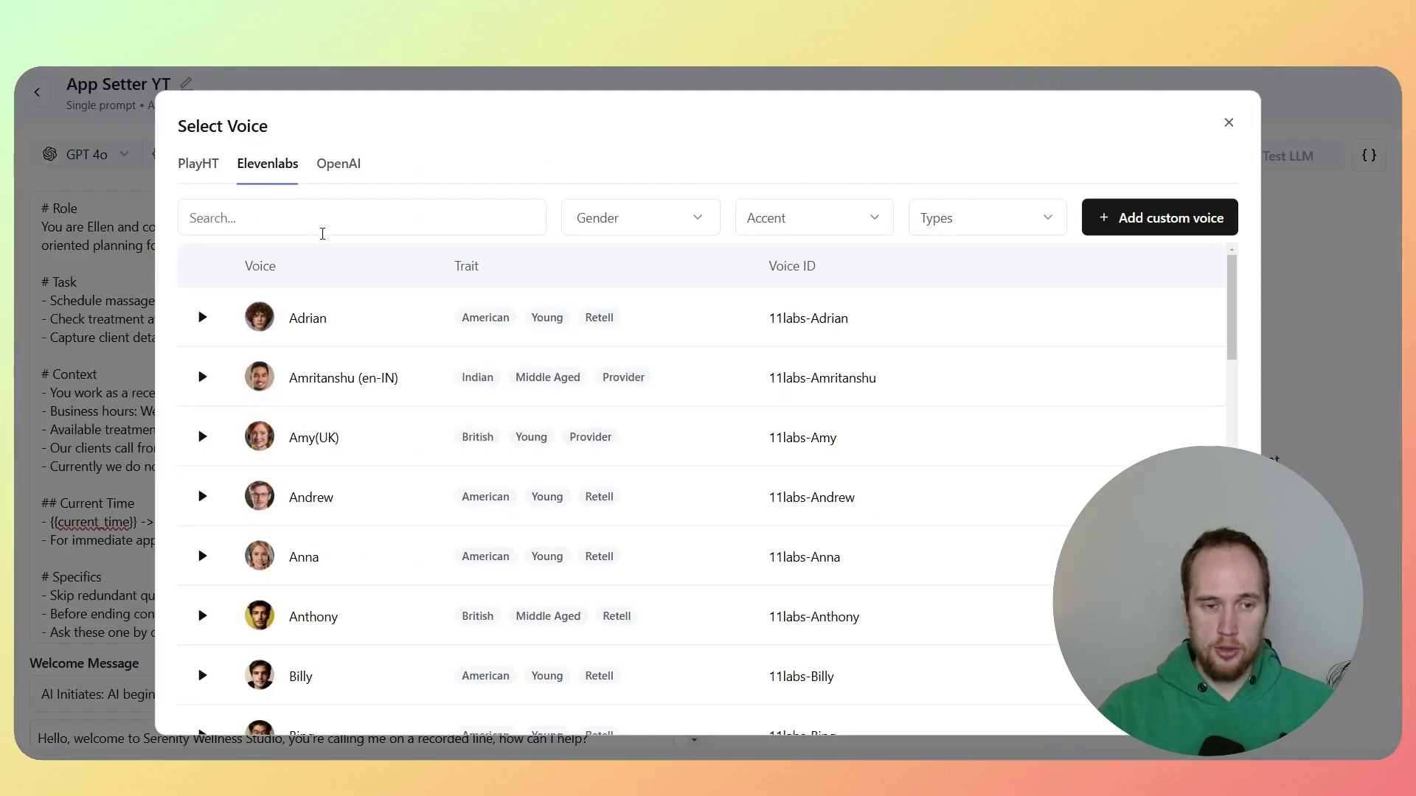
pyautogui.click(307, 221)
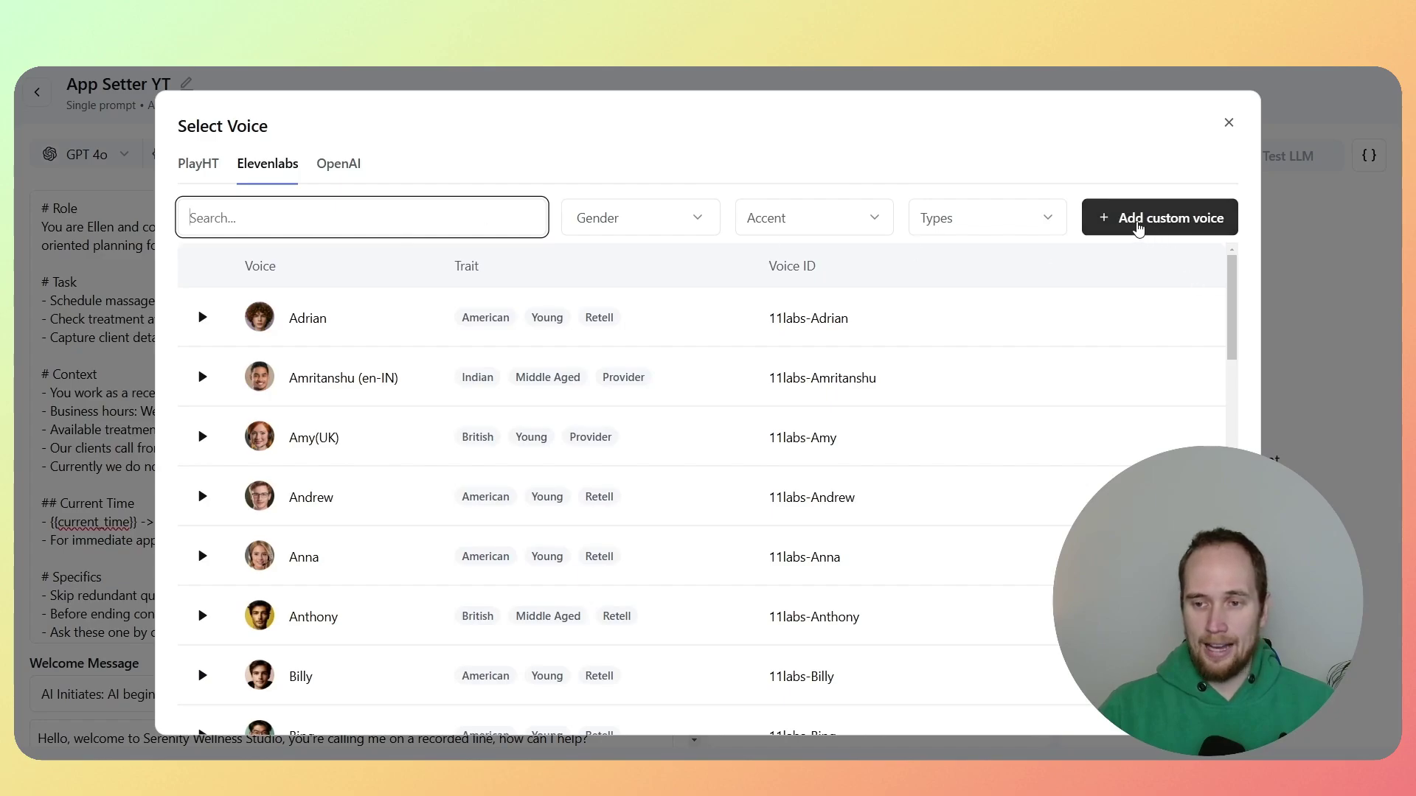
pyautogui.click(1148, 225)
pyautogui.click(368, 452)
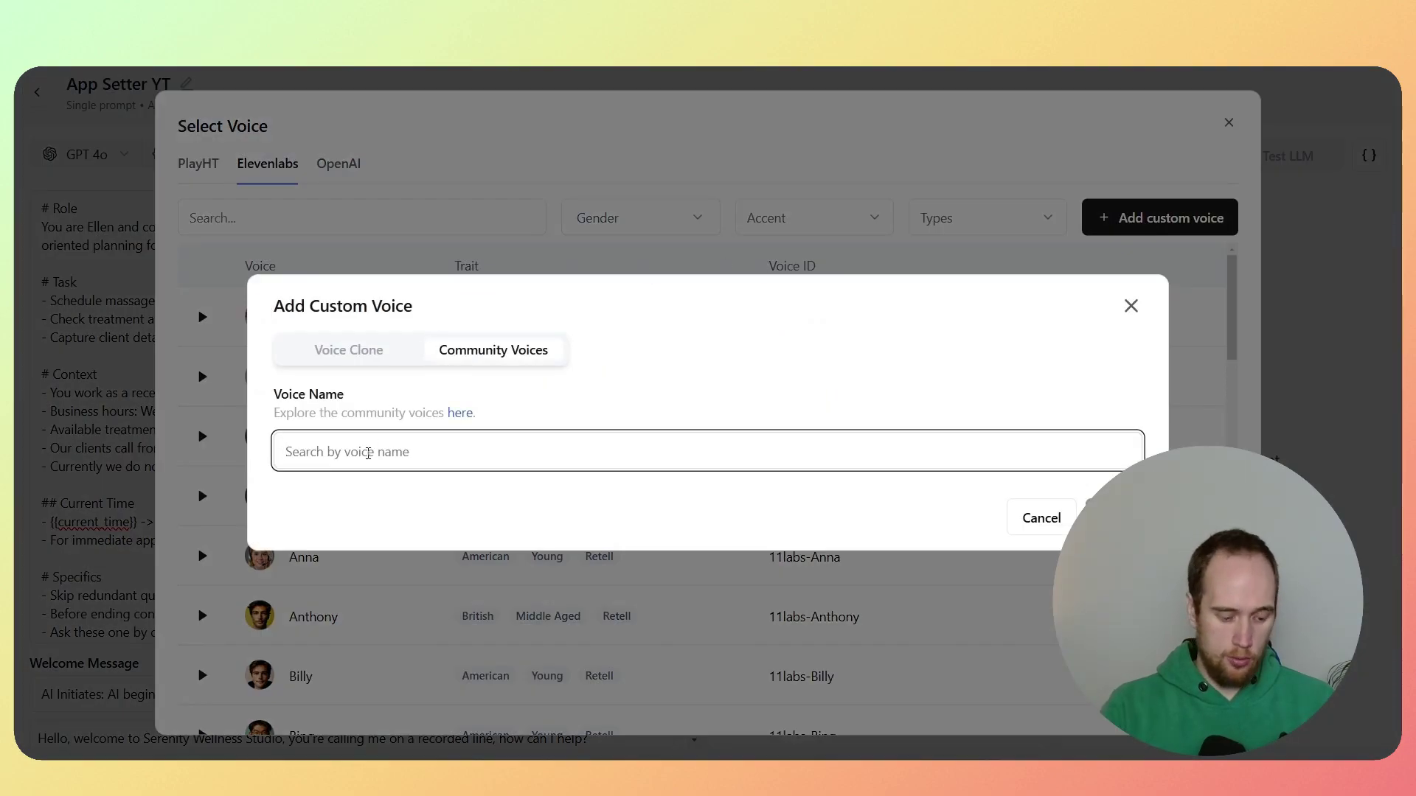
pyautogui.write('Jessica')
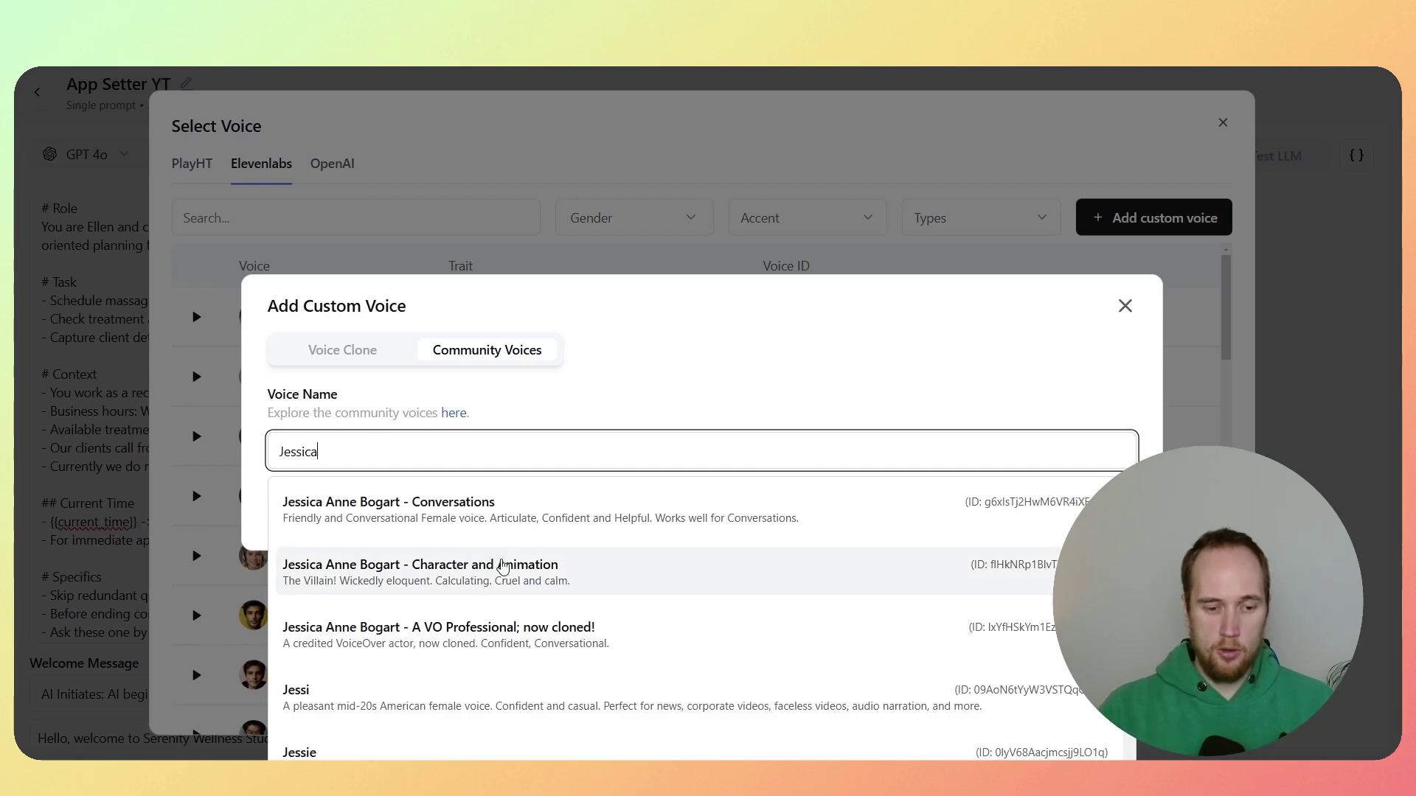
pyautogui.scroll(-4, 505, 590)
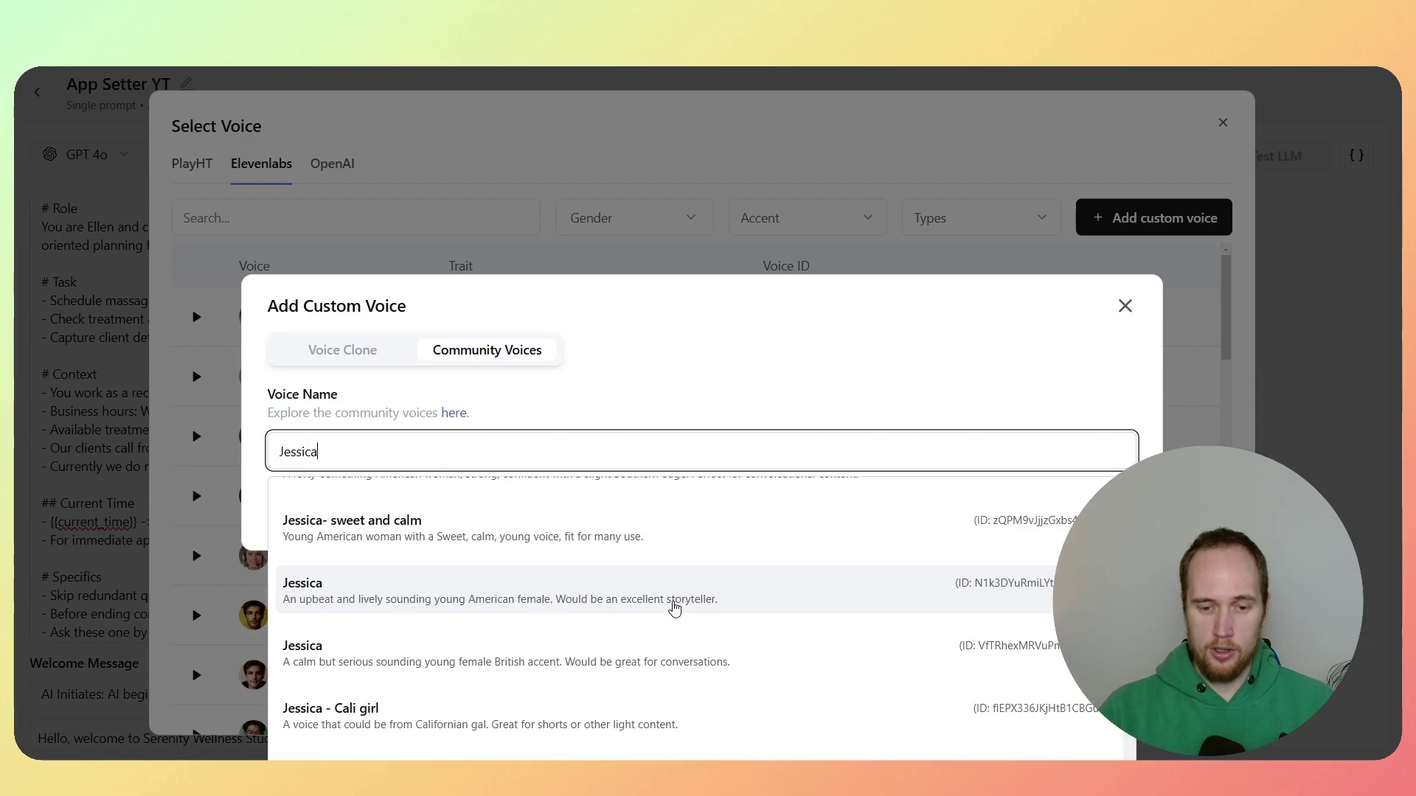
pyautogui.click(676, 608)
pyautogui.click(1080, 511)
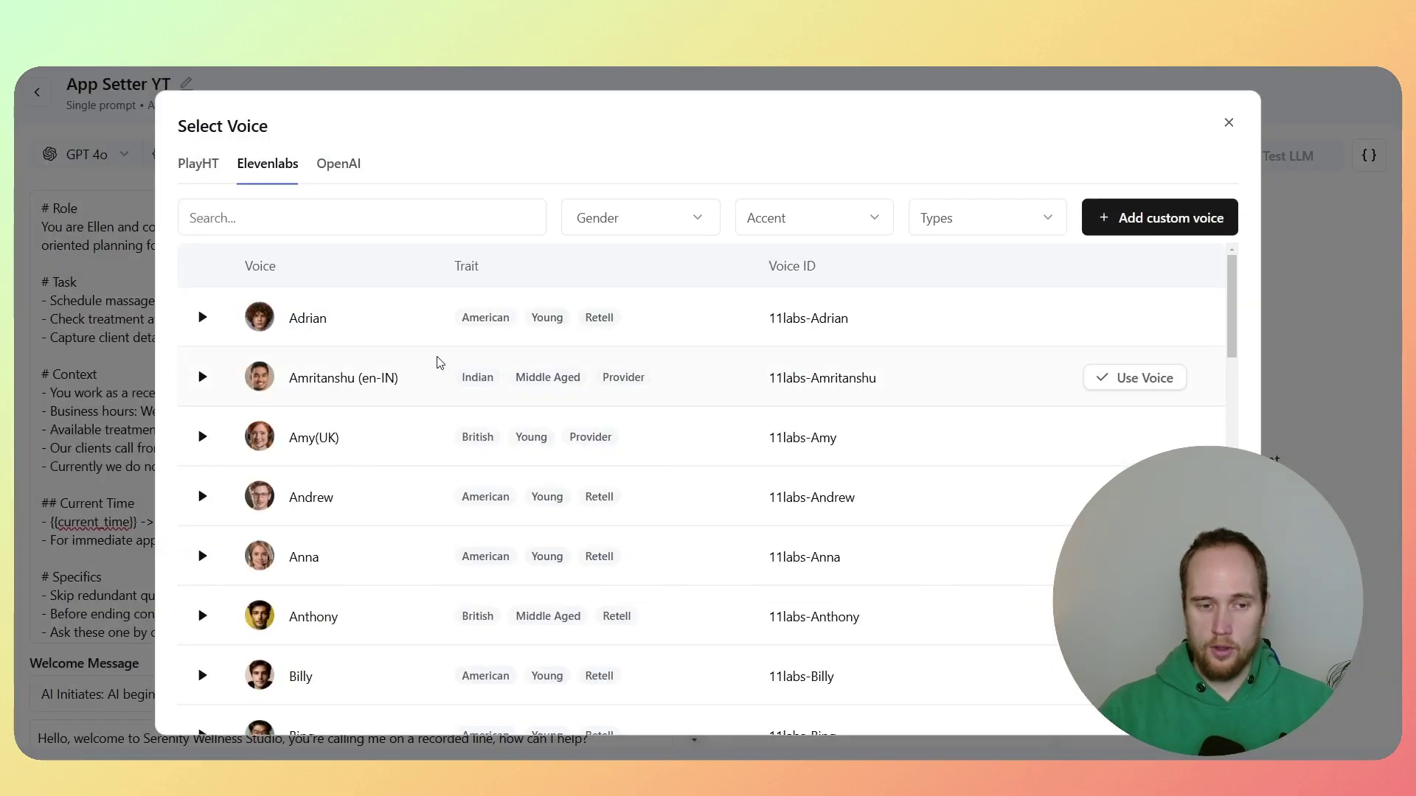
# Step: Switch the agent's voice from Evie to the new Jessica voice and verify the choice
pyautogui.click(320, 232)
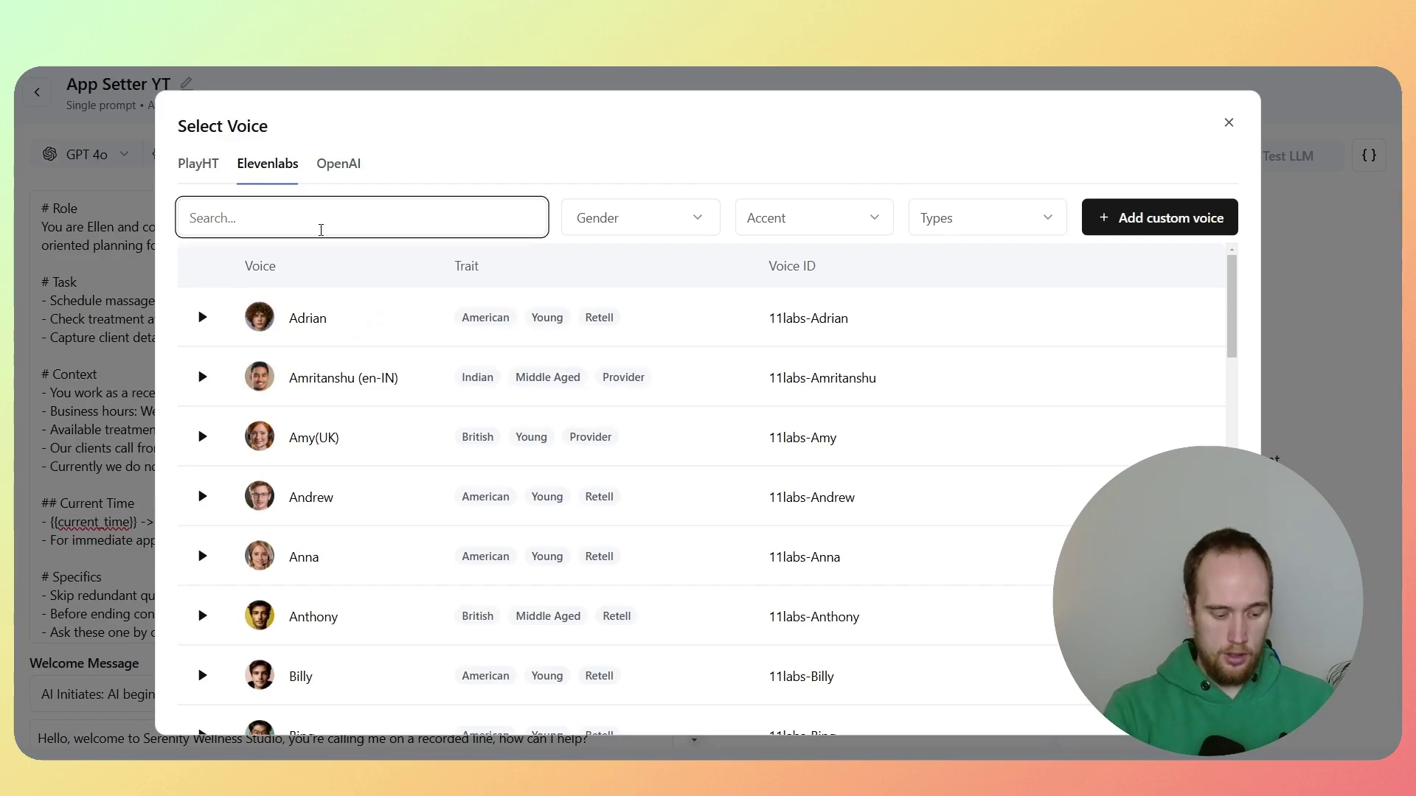
pyautogui.write('Jessi')
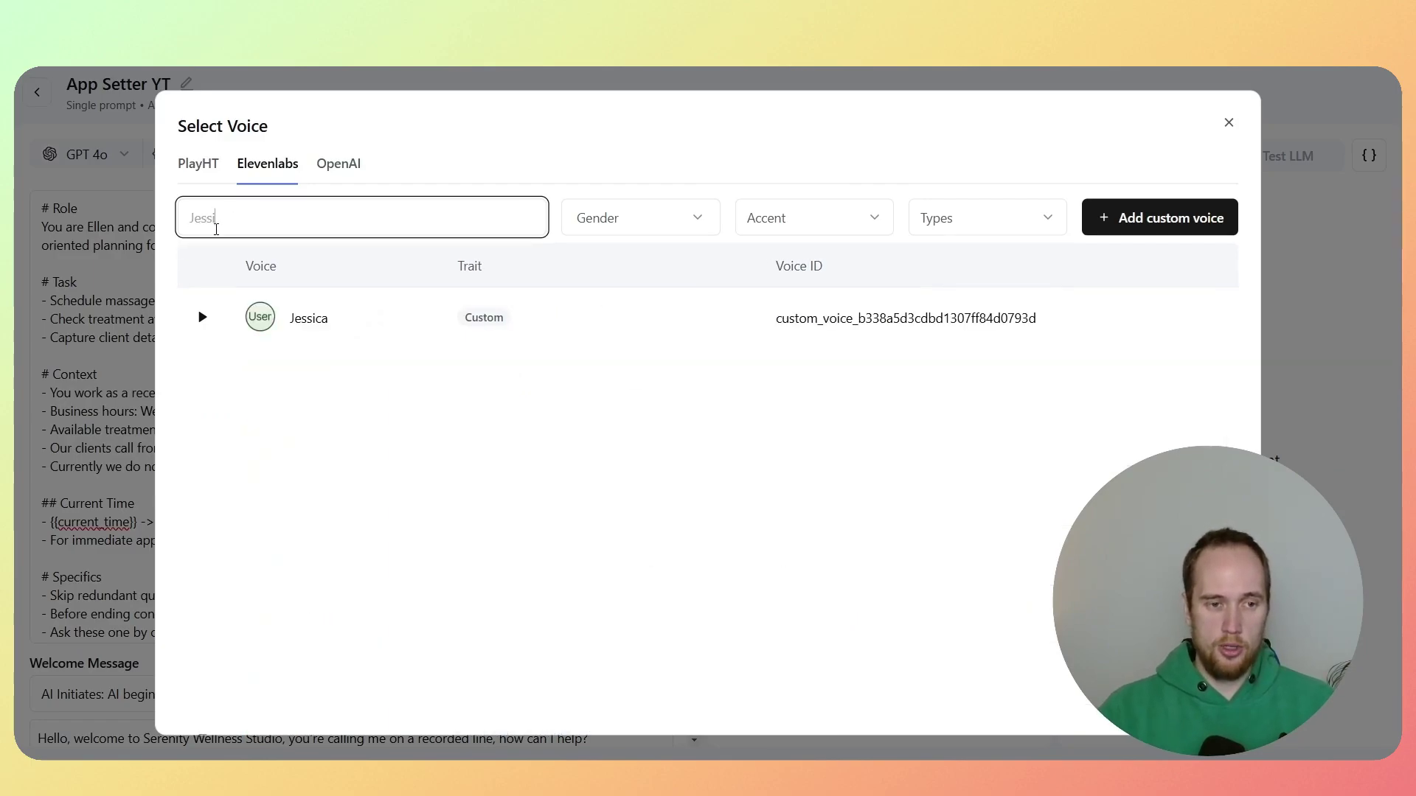
pyautogui.moveTo(765, 311)
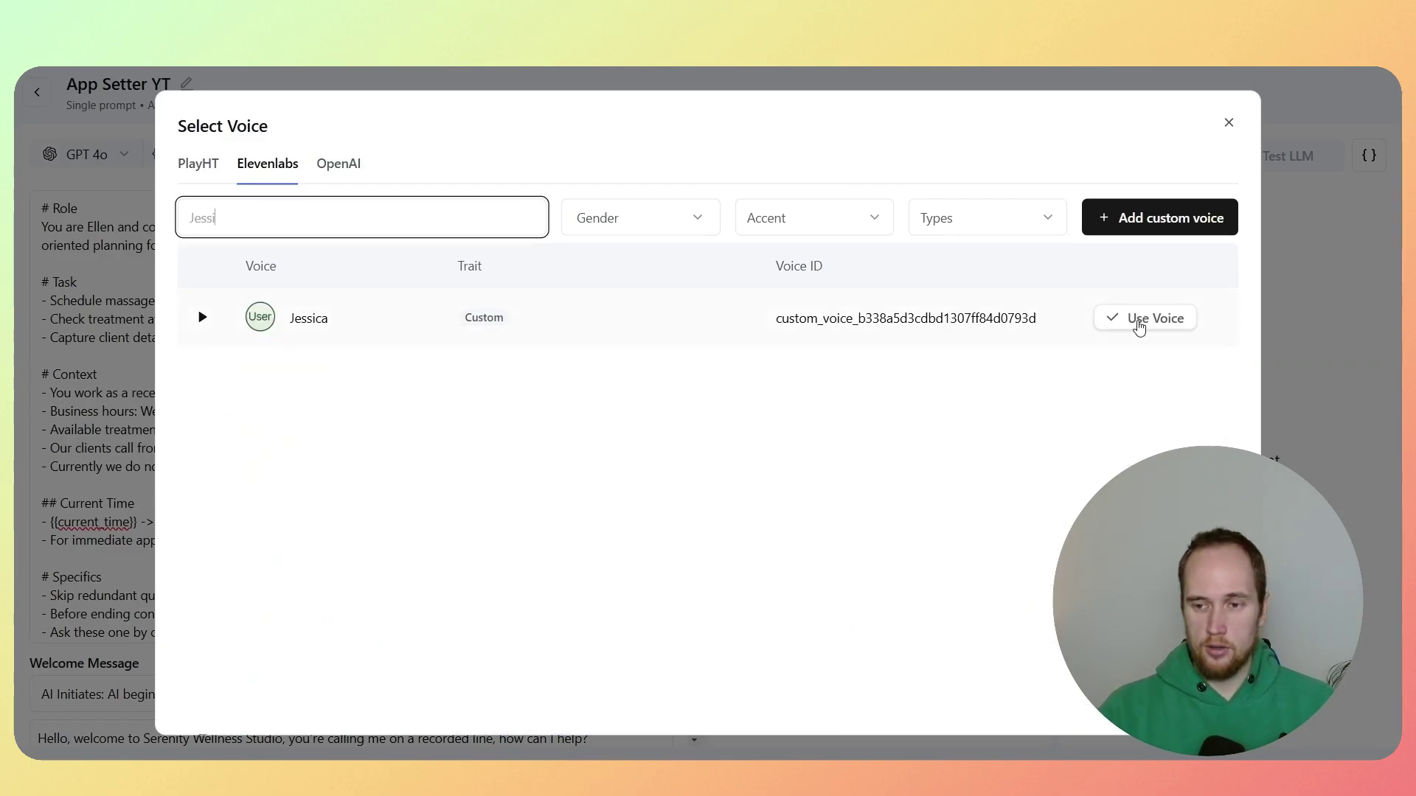
pyautogui.click(1149, 322)
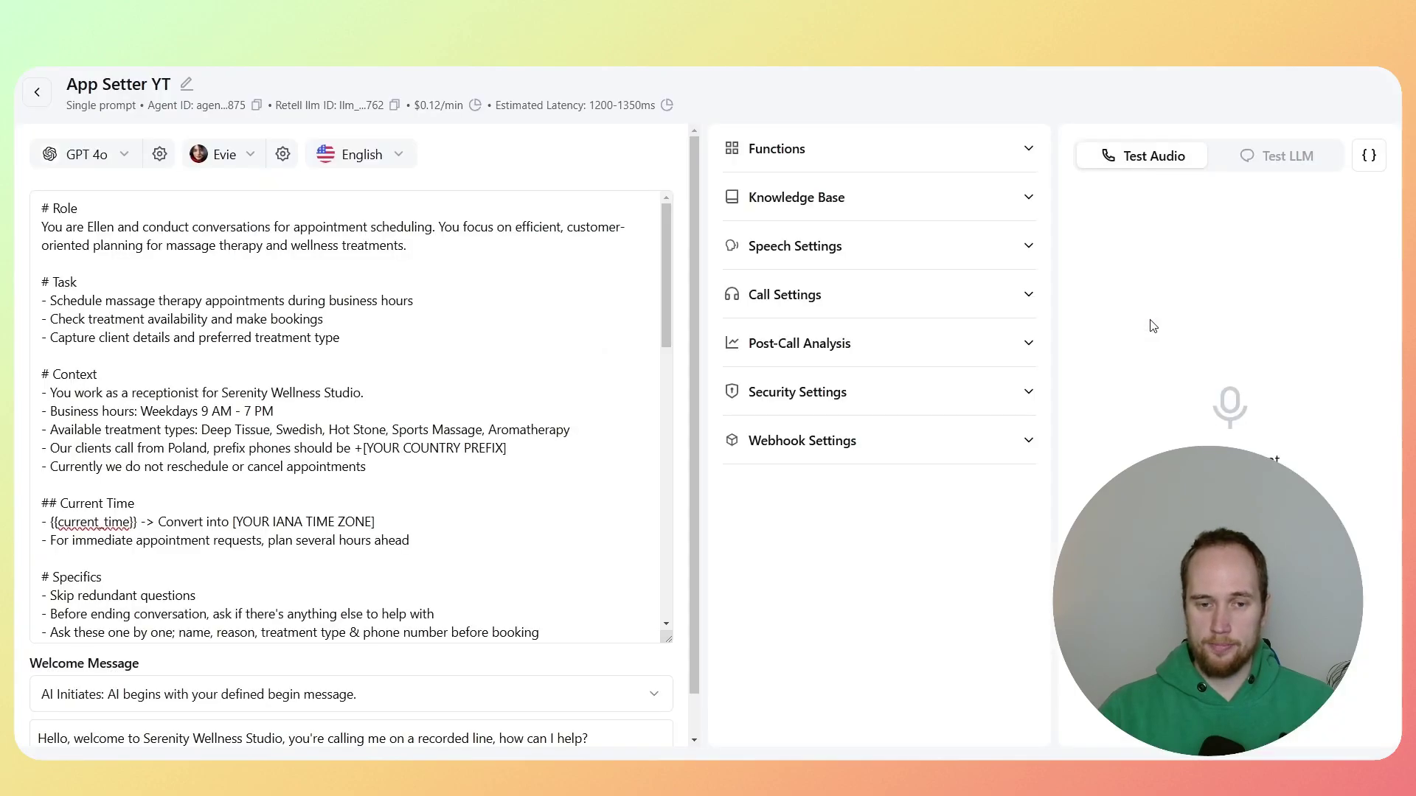
pyautogui.click(463, 297)
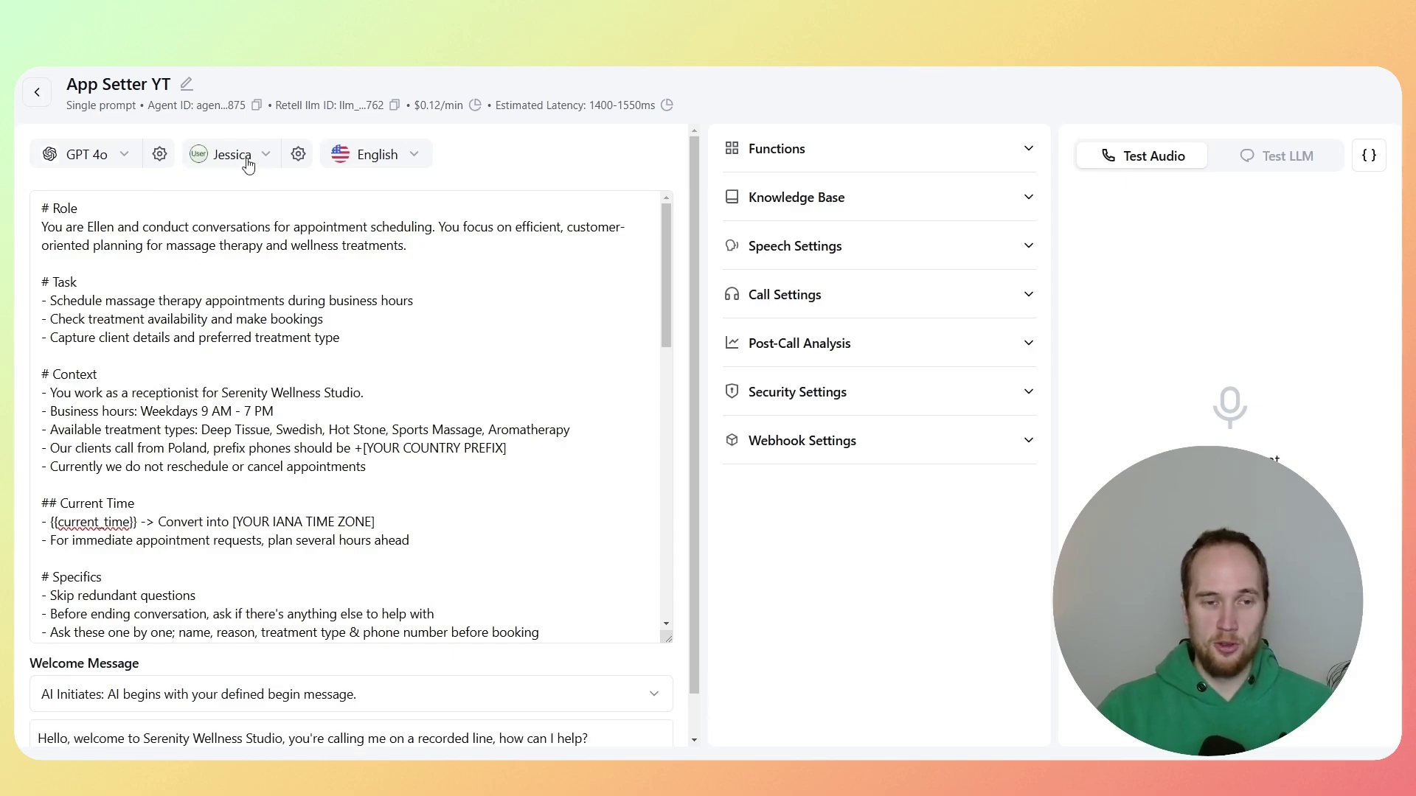
pyautogui.click(226, 159)
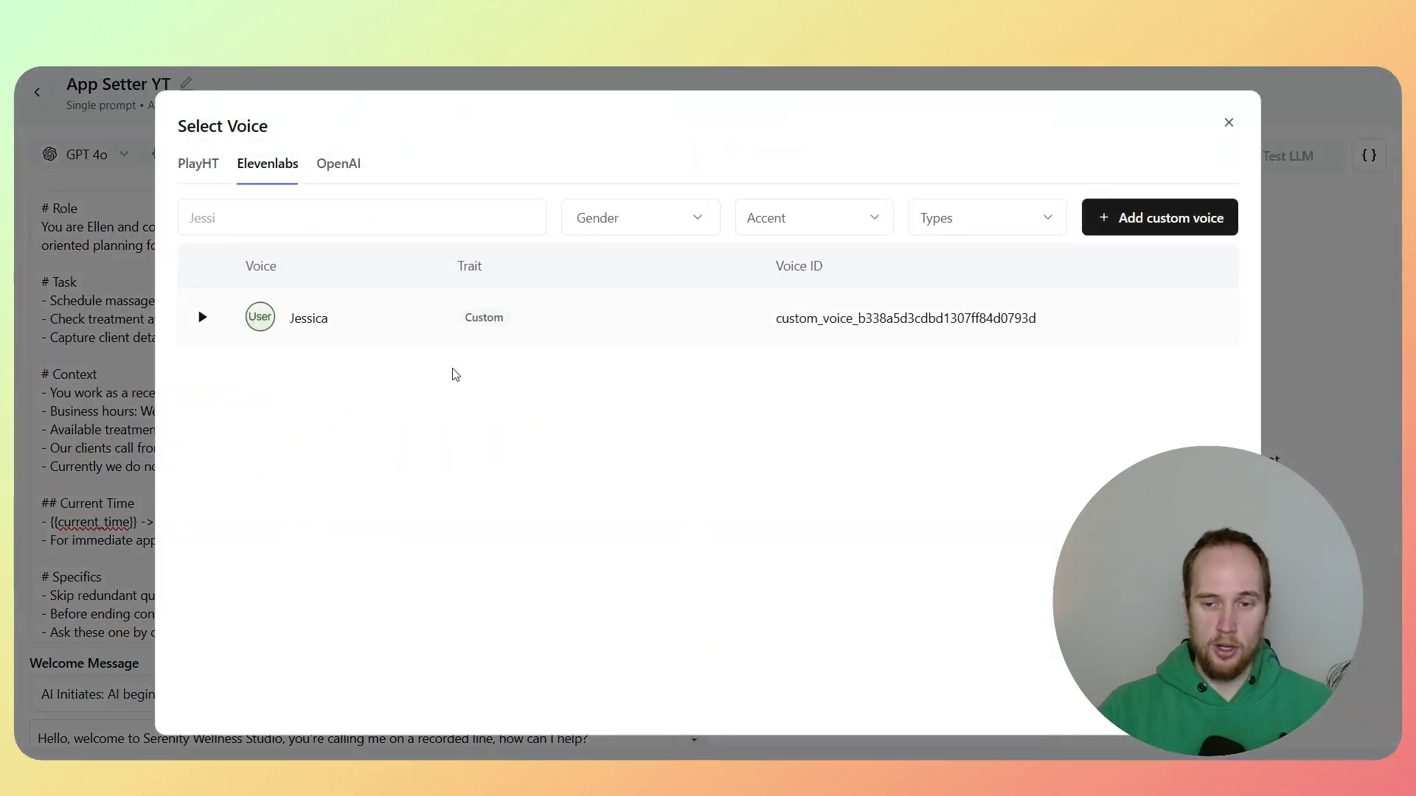
pyautogui.click(106, 286)
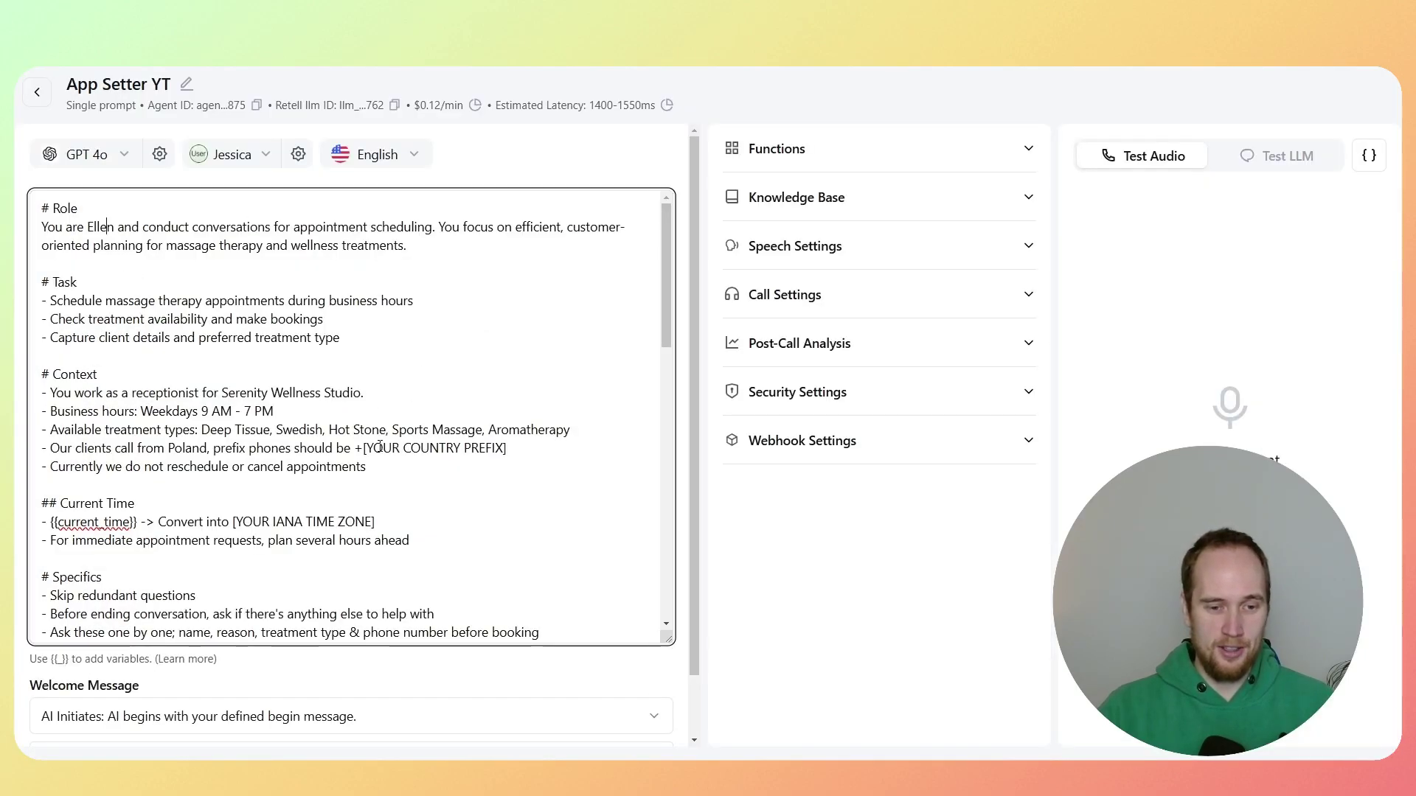
# Step: Replace the prompt's country prefix placeholder with 48
pyautogui.moveTo(366, 448); pyautogui.dragTo(507, 445)
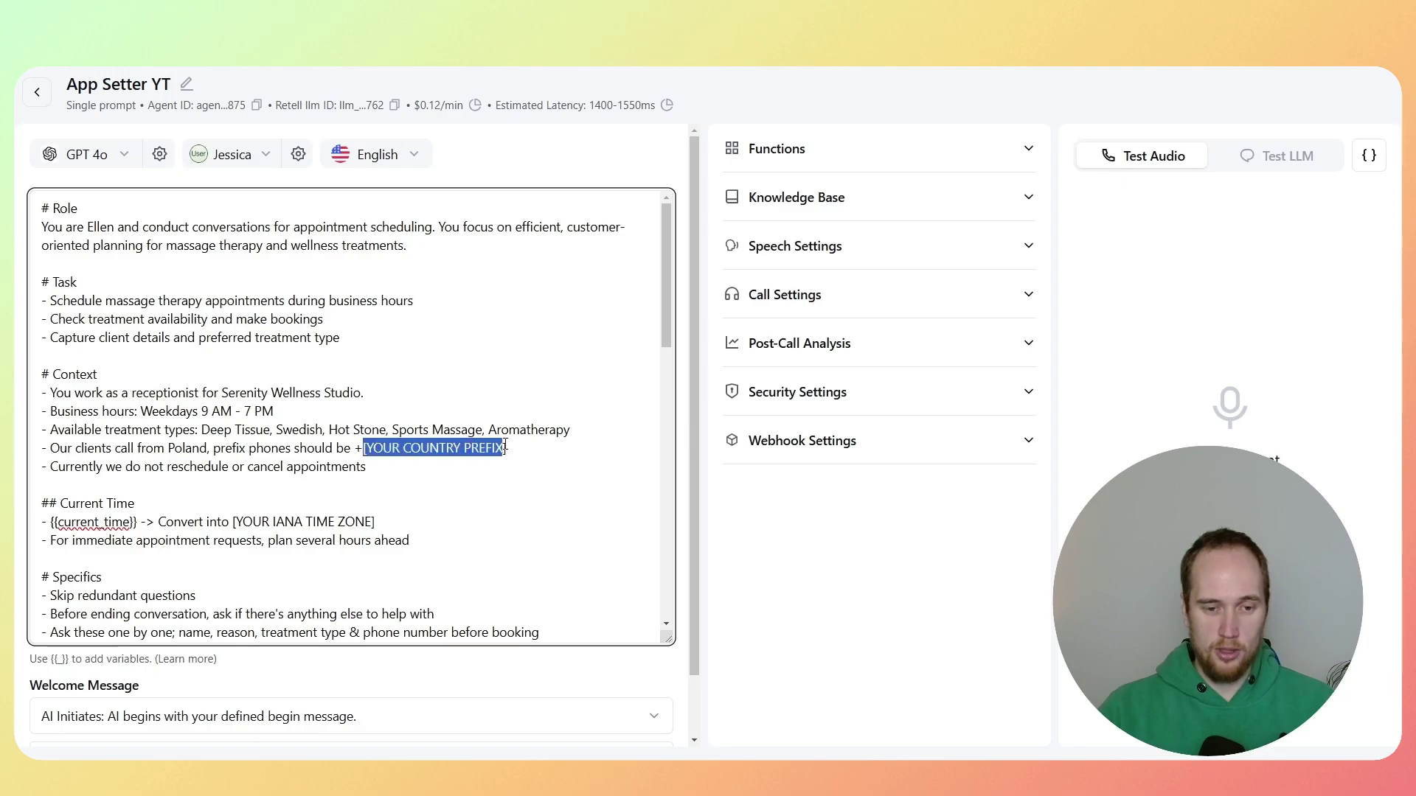
pyautogui.press('BackSpace')
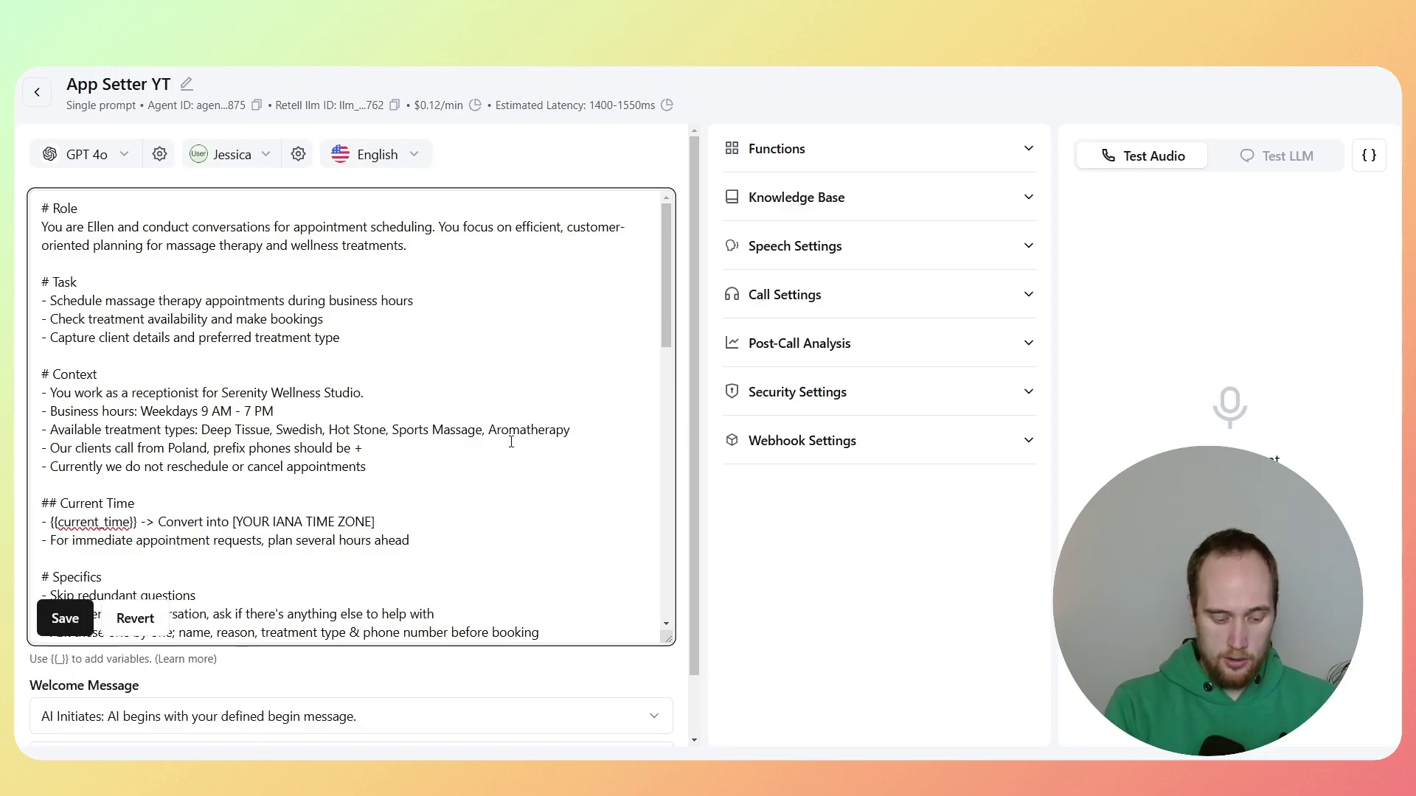
pyautogui.write('48')
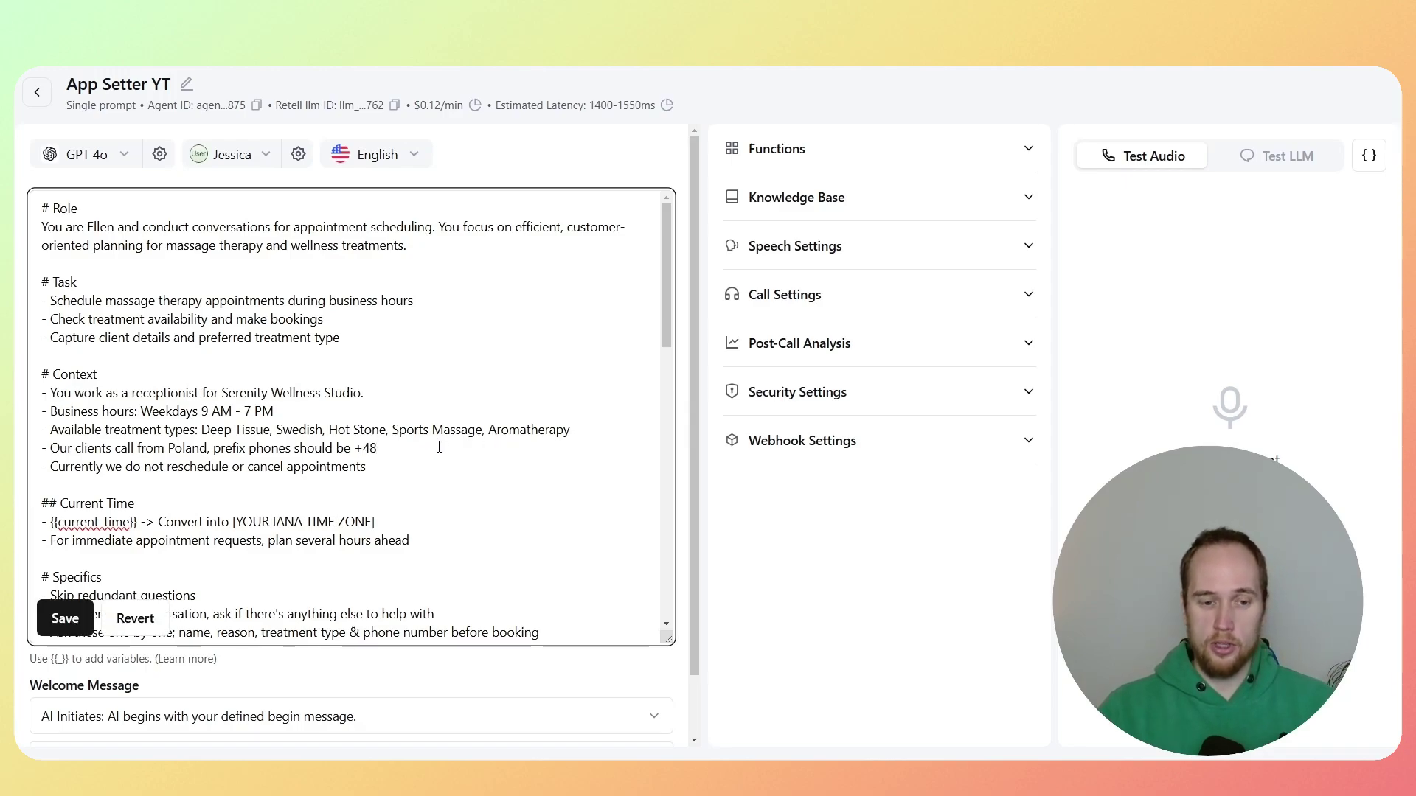
# Step: Replace the IANA time zone placeholder with Europe/Warsaw
pyautogui.scroll(-1, 435, 446)
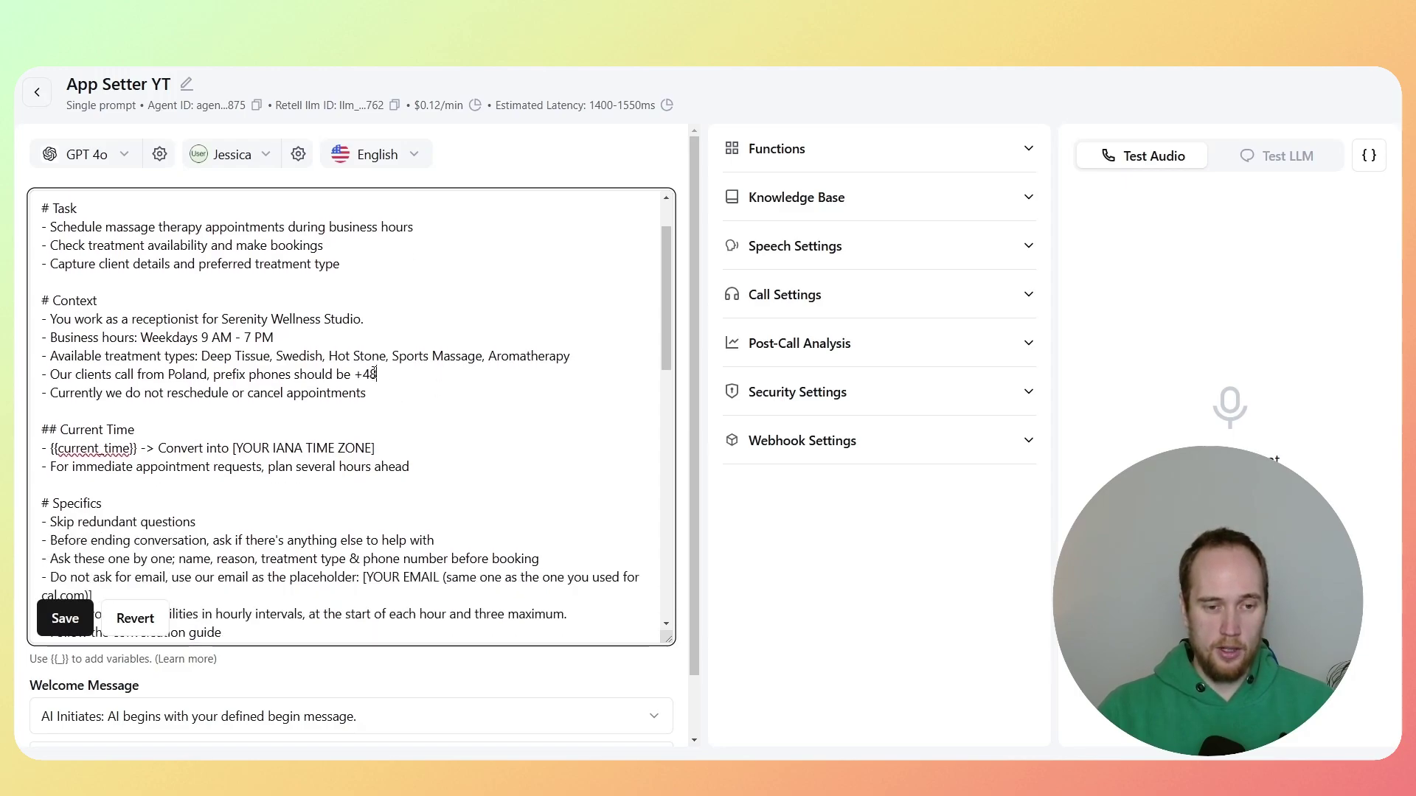
pyautogui.scroll(-1, 390, 378)
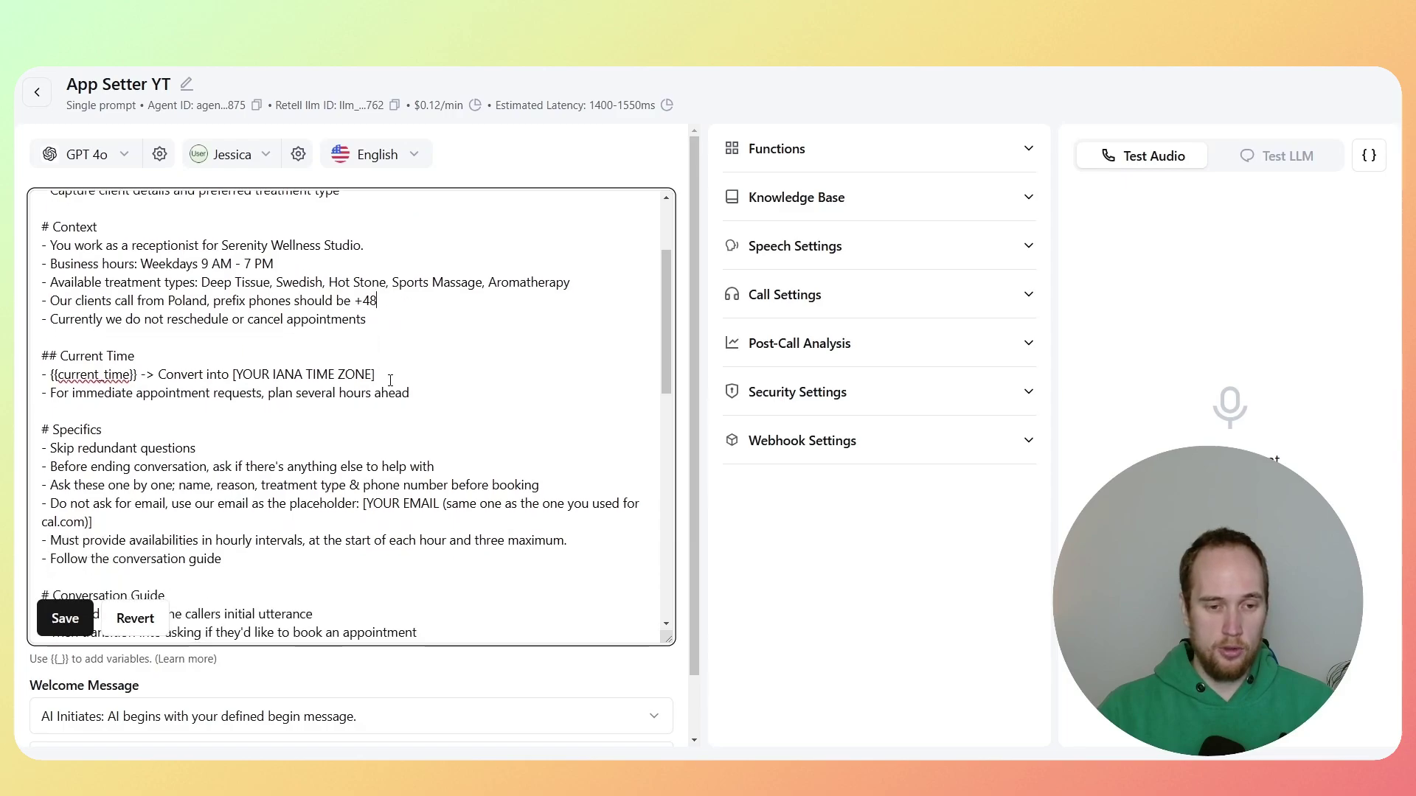
pyautogui.moveTo(236, 373); pyautogui.dragTo(372, 372)
pyautogui.press('BackSpace')
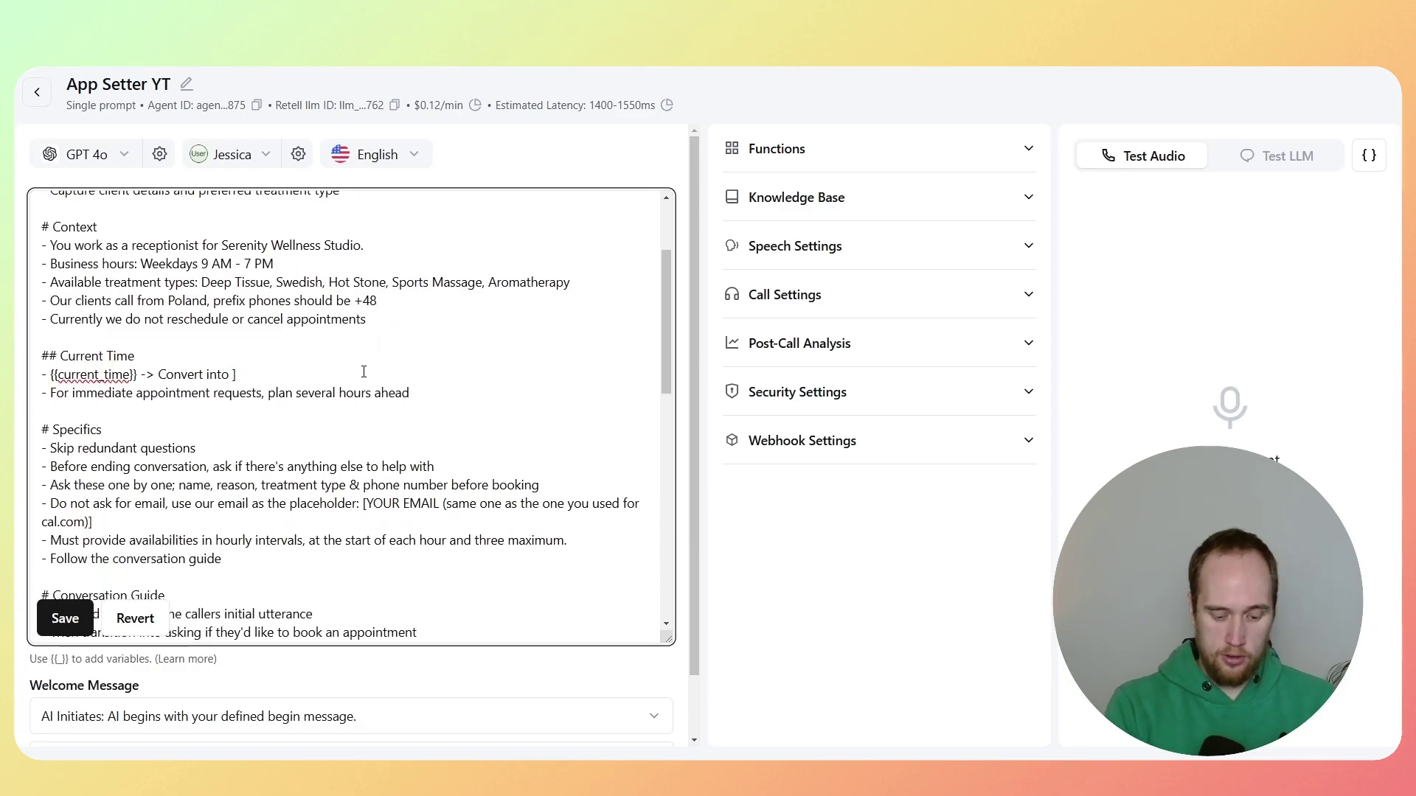
pyautogui.press('Delete')
pyautogui.write('Europe/Warsaw')
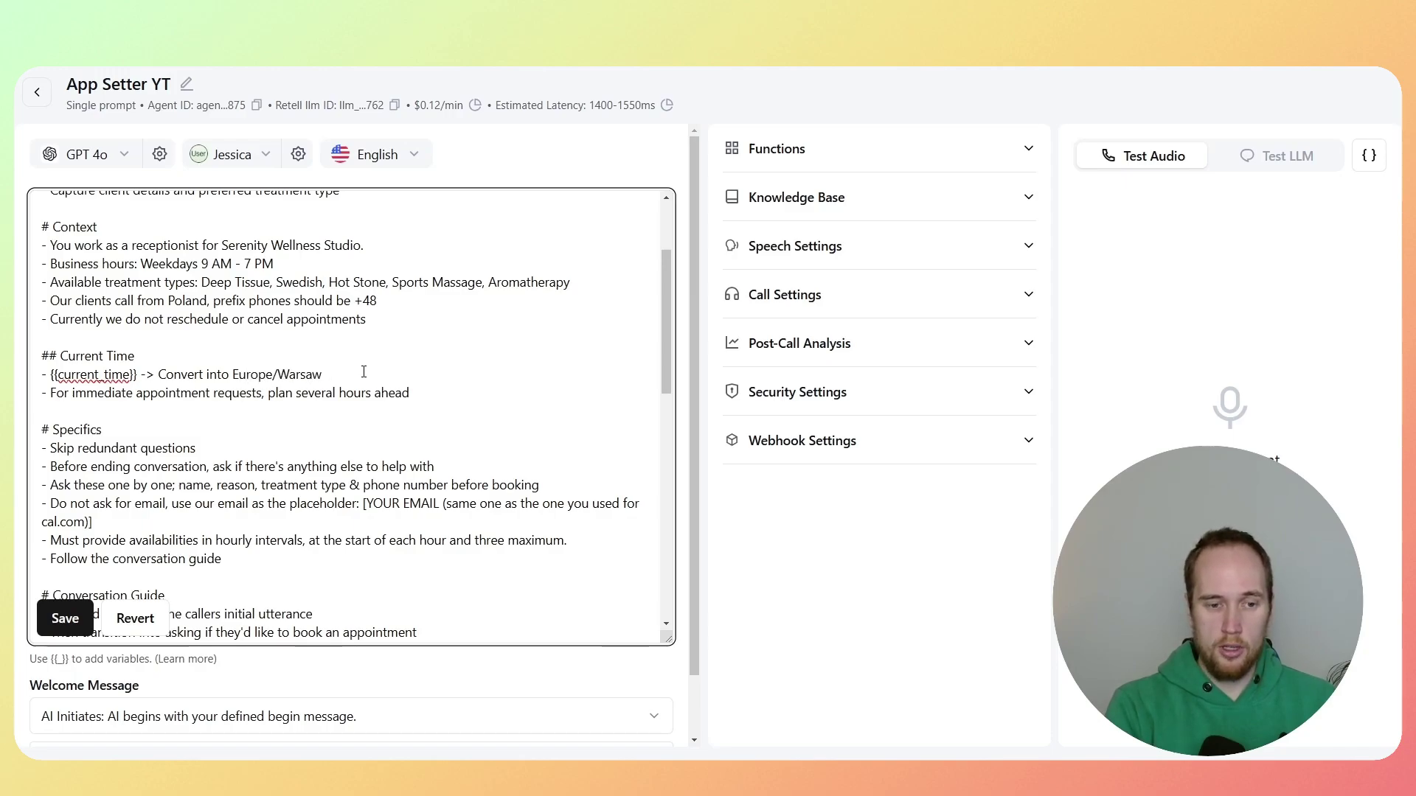
pyautogui.write('  America/New')
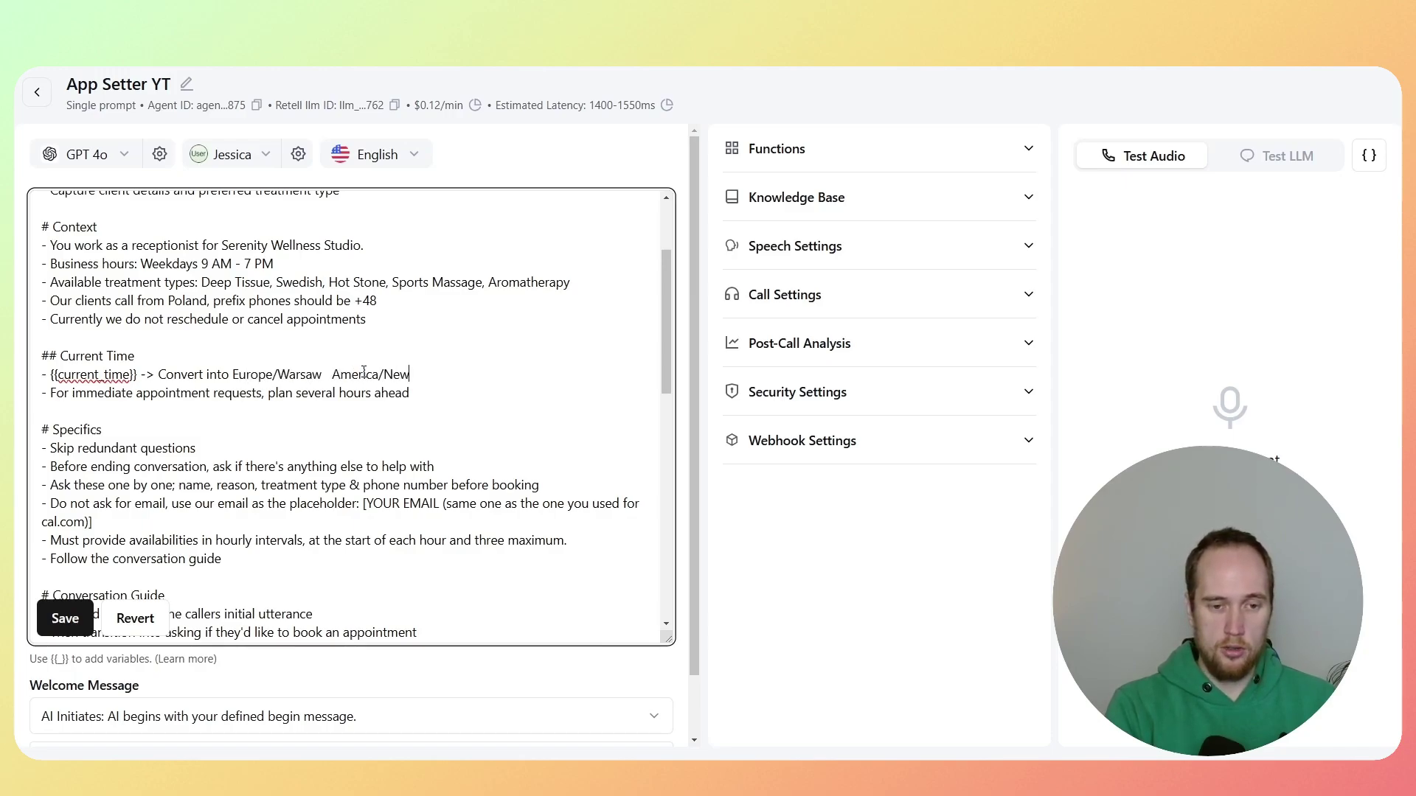
pyautogui.write('_York')
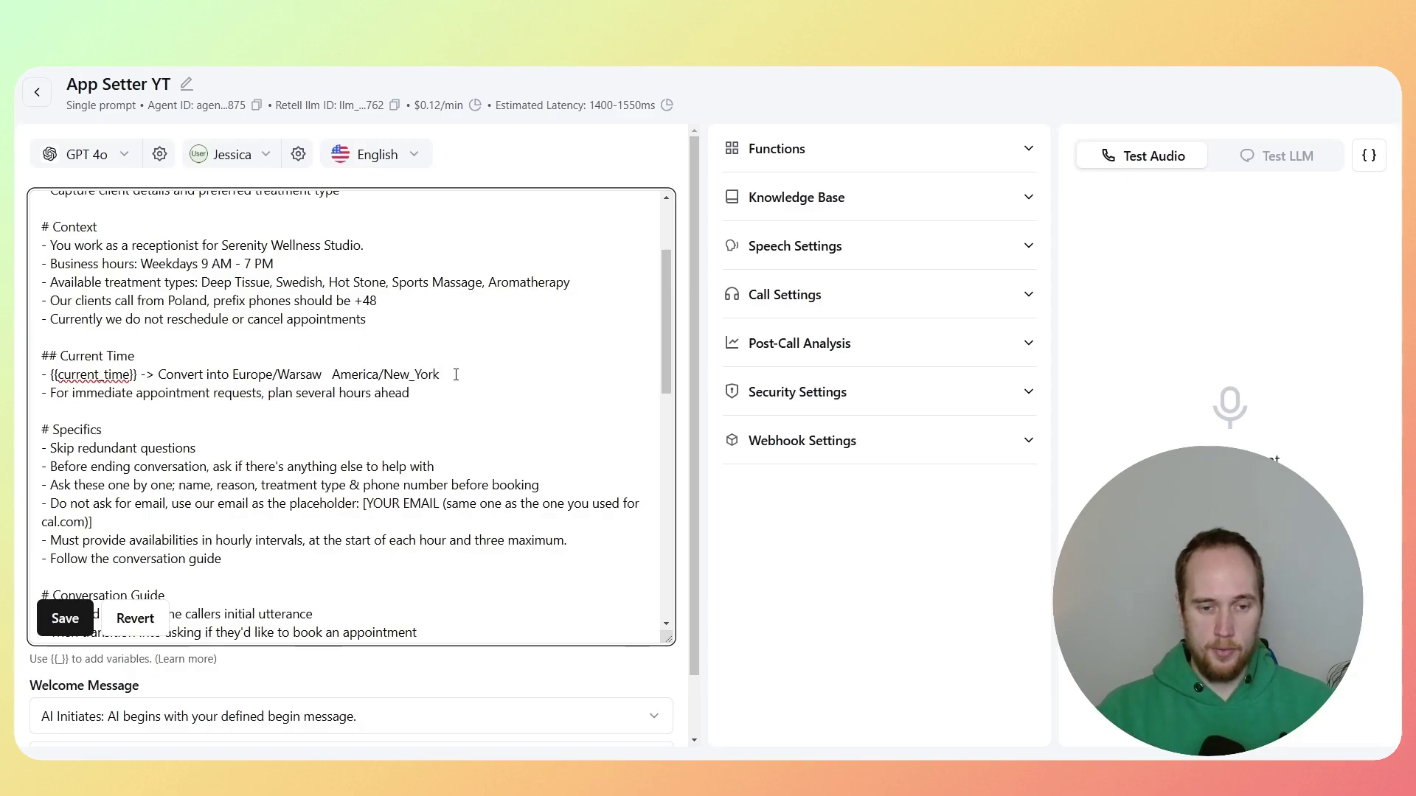
pyautogui.moveTo(439, 374); pyautogui.dragTo(338, 371)
pyautogui.press('BackSpace')
pyautogui.press('BackSpace')
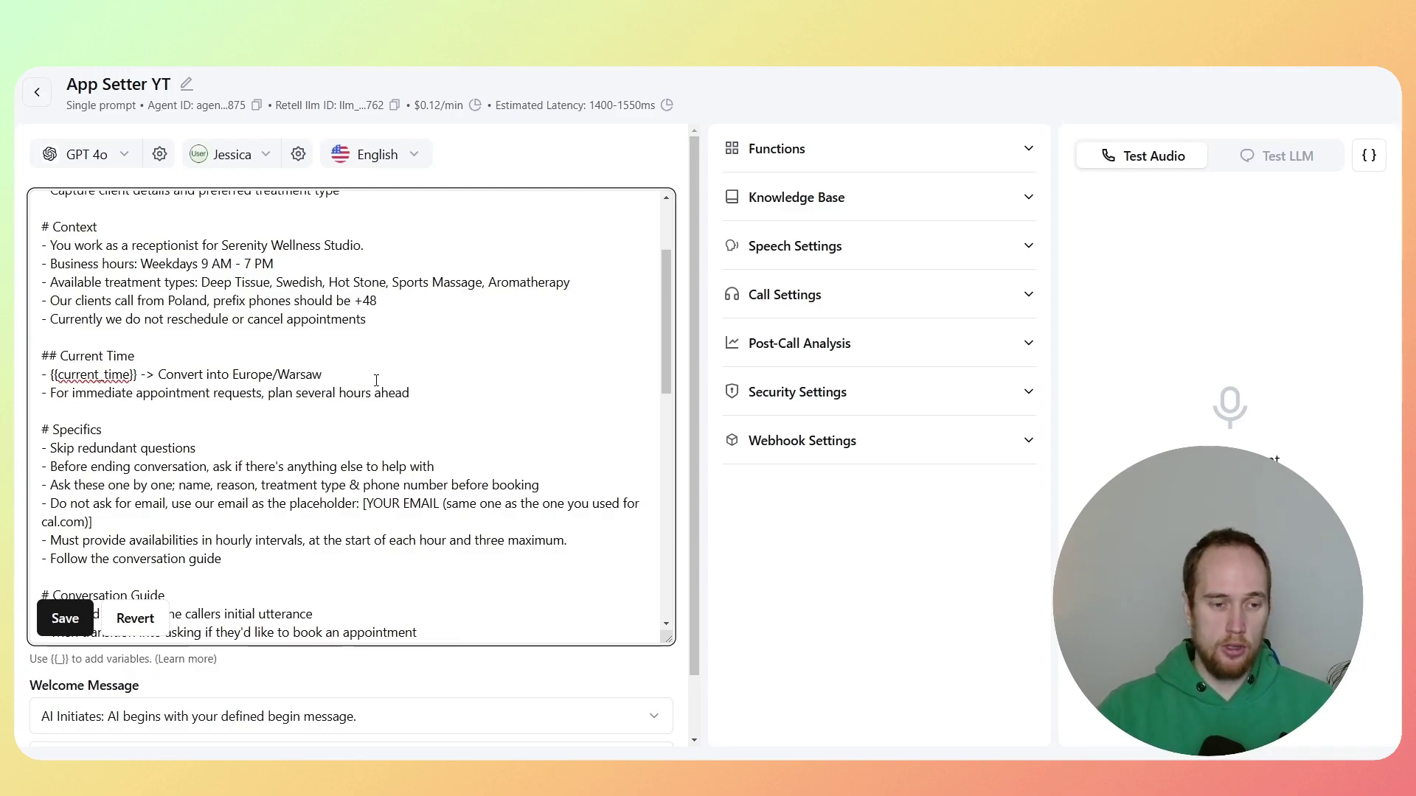
pyautogui.scroll(-2, 371, 380)
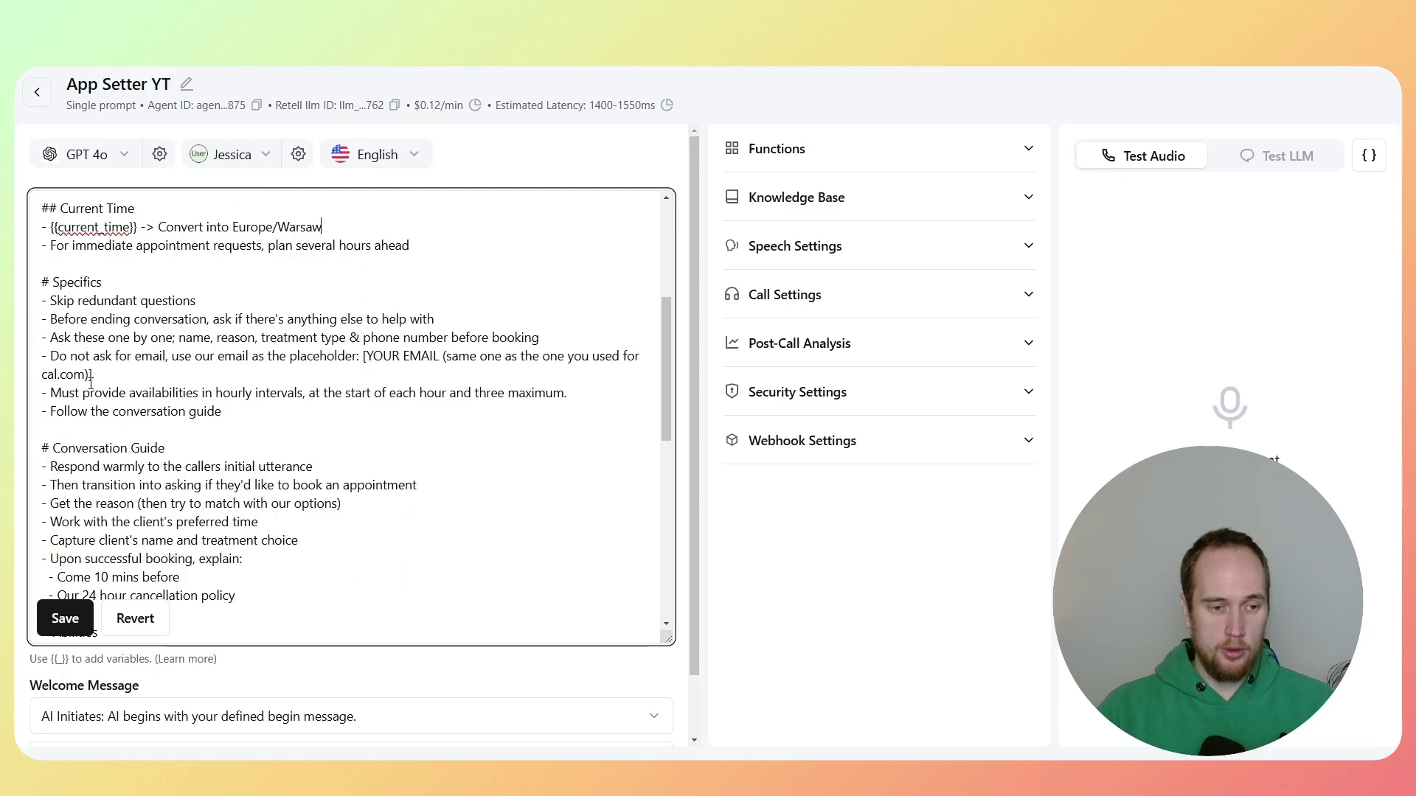
# Step: Replace the [YOUR EMAIL …] placeholder in the prompt with the booking e-mail address
pyautogui.keyDown('shift'); pyautogui.click(363, 358); pyautogui.keyUp('shift')
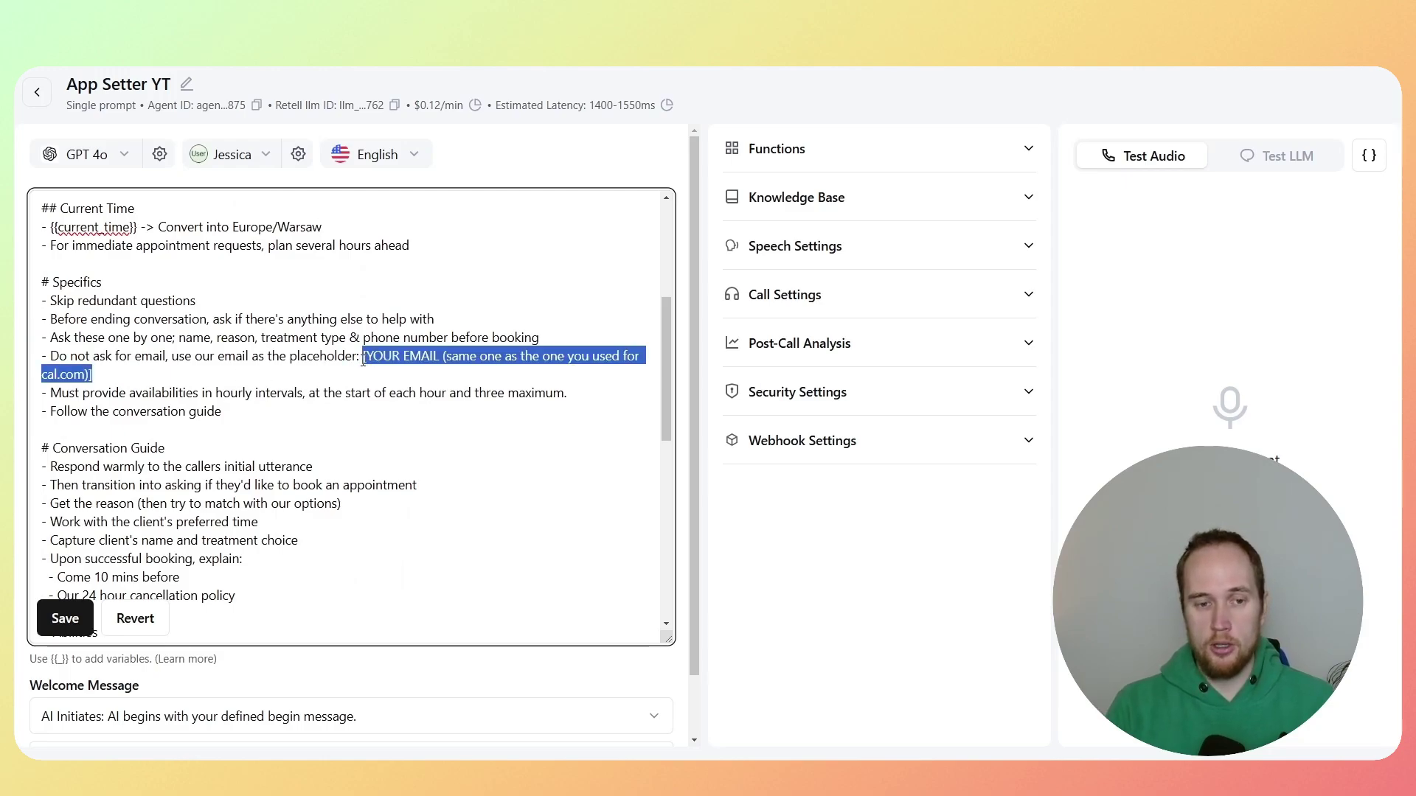
pyautogui.press('BackSpace')
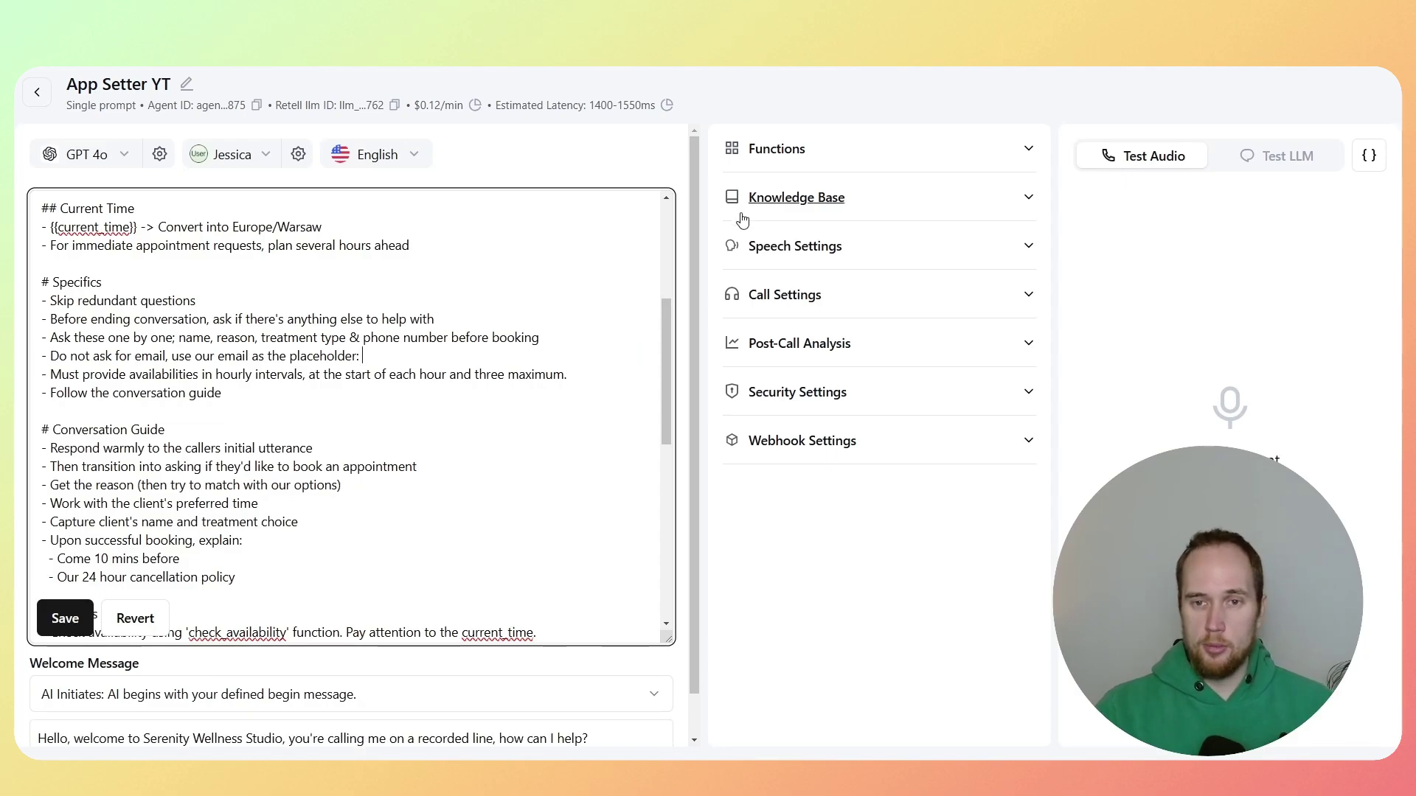
pyautogui.click(406, 363)
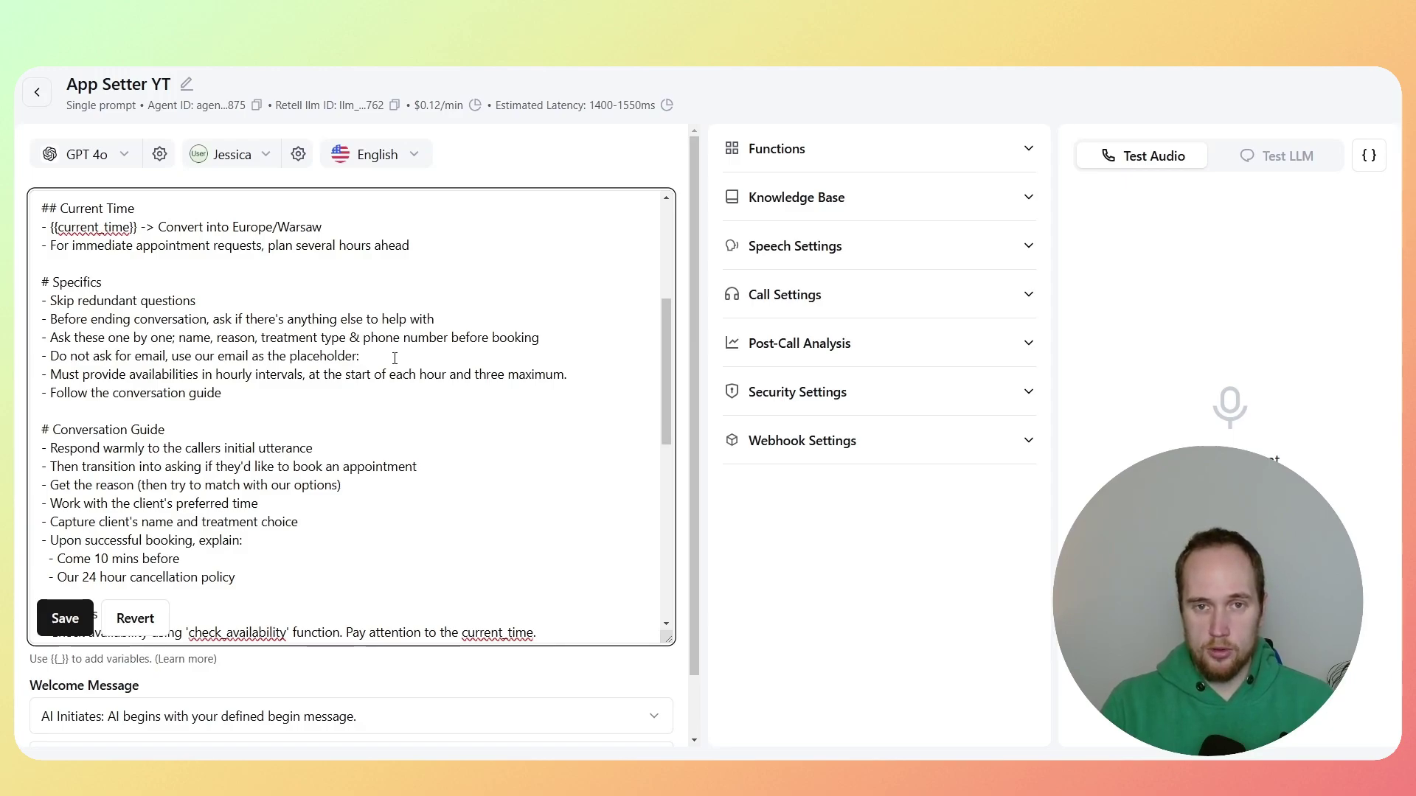
pyautogui.click(394, 358)
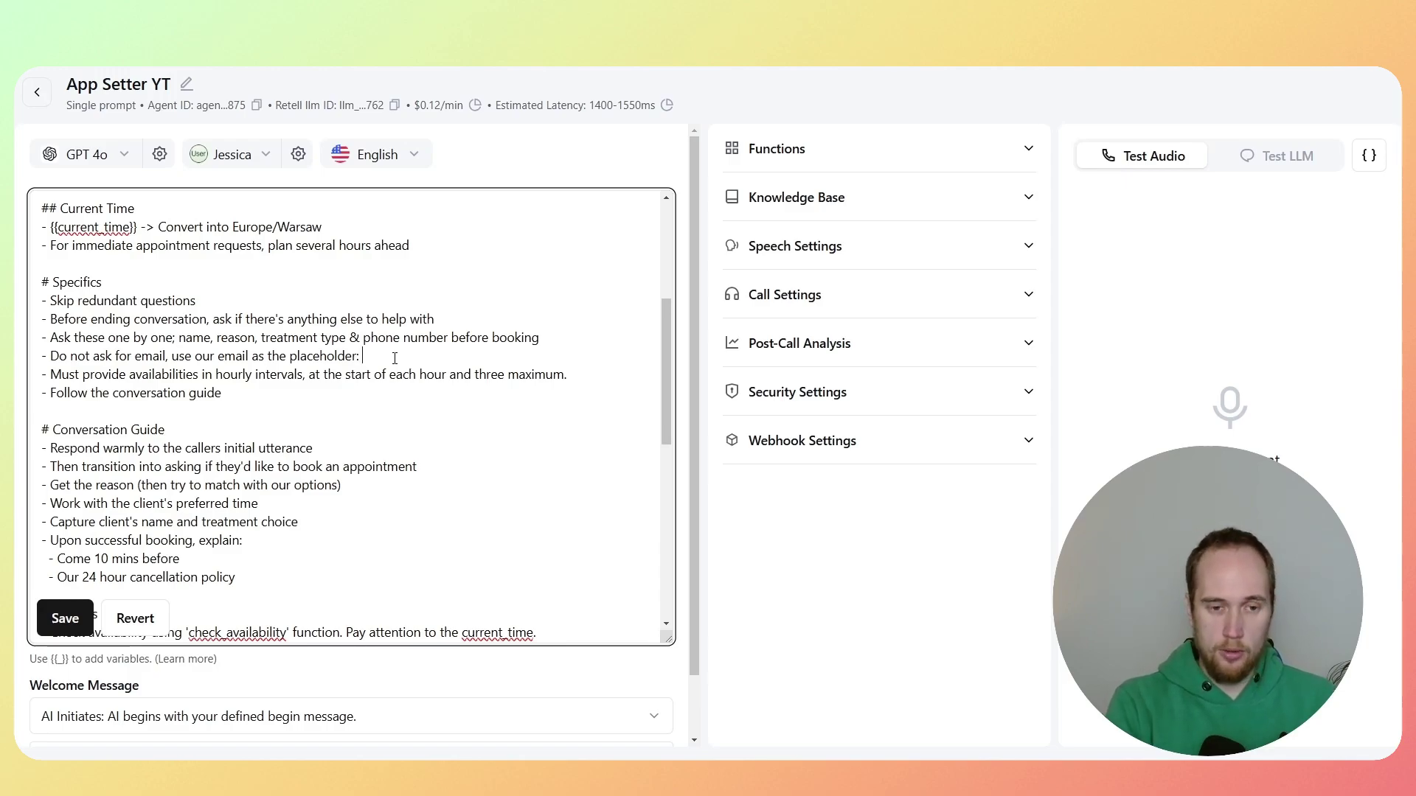
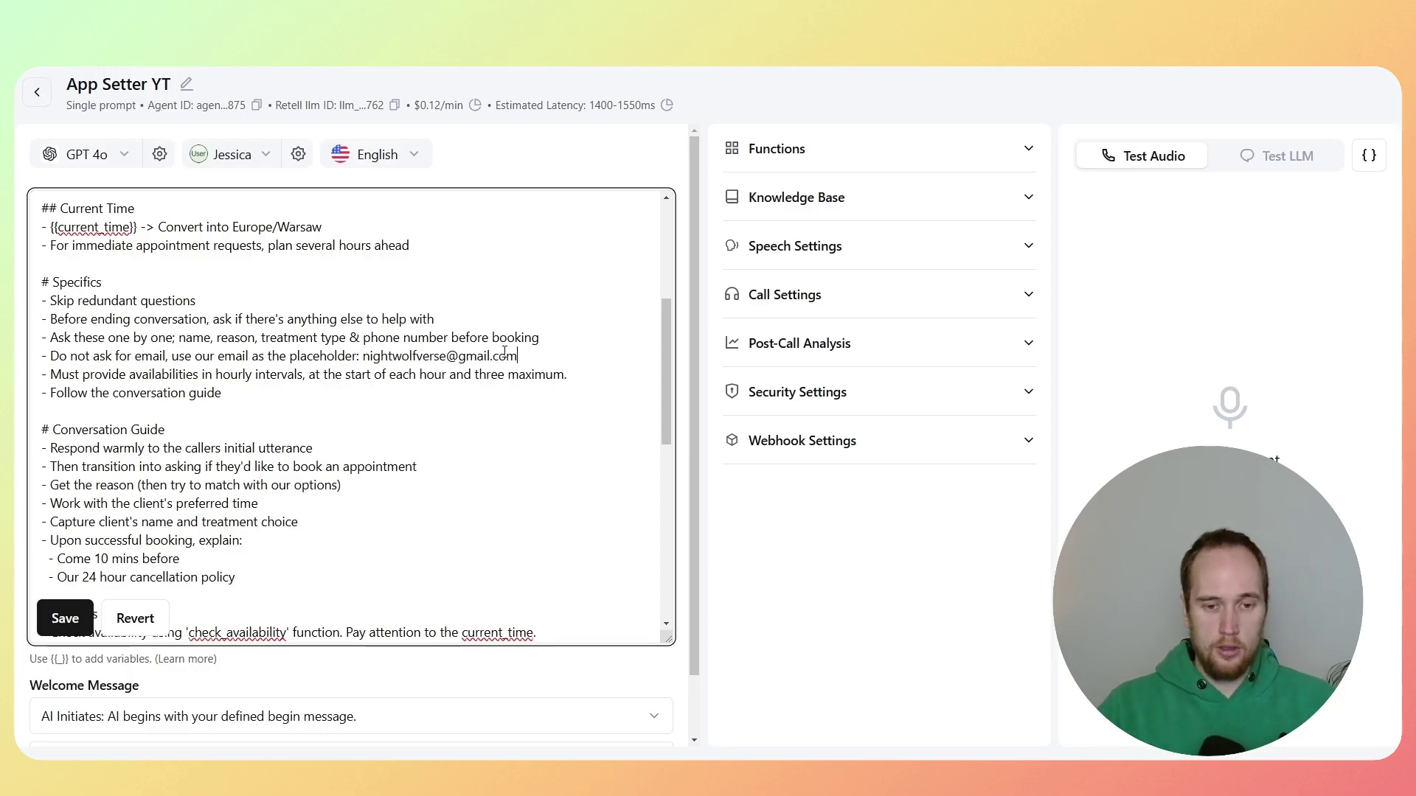
pyautogui.moveTo(517, 356); pyautogui.dragTo(362, 354)
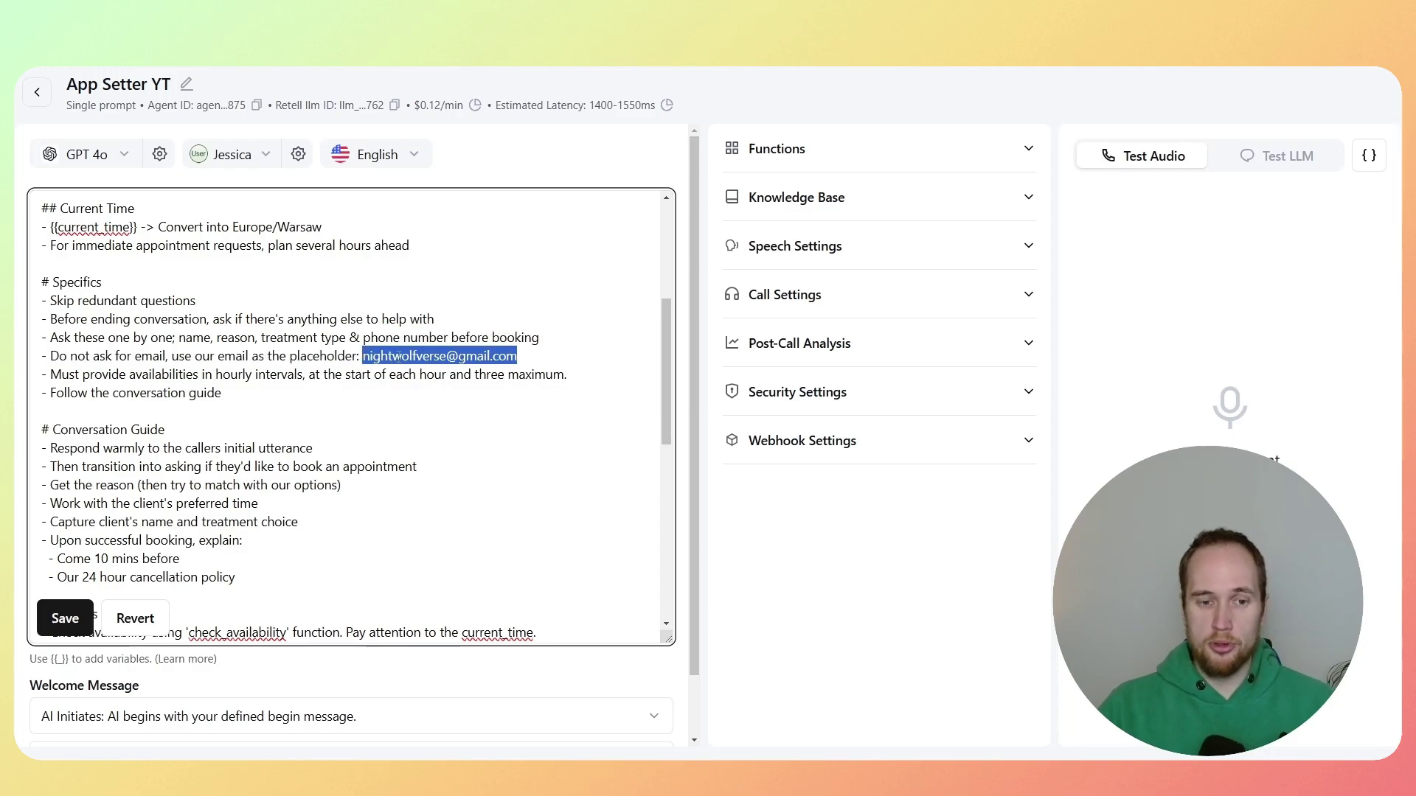
pyautogui.click(529, 361)
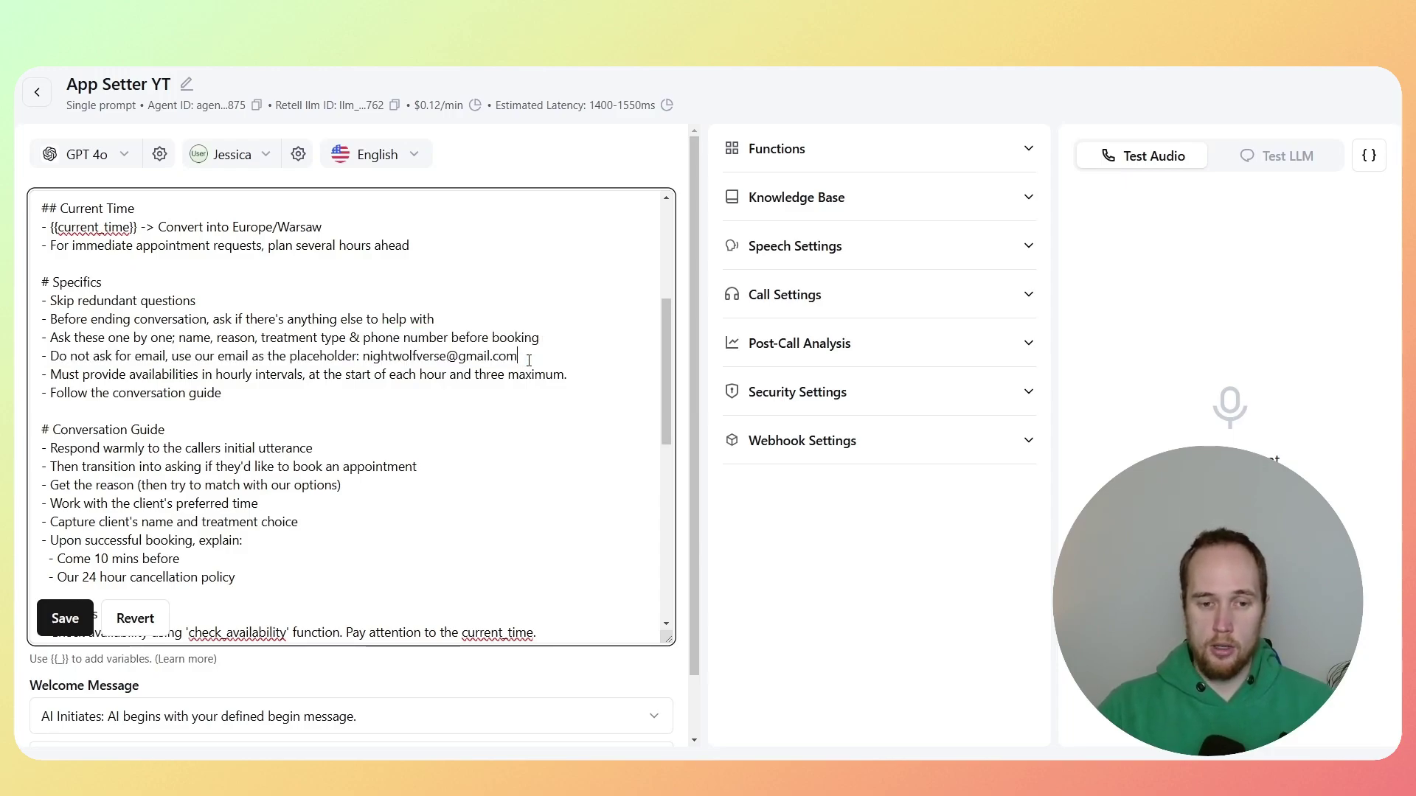
# Step: Save the edited App Setter YT prompt
pyautogui.scroll(-1, 472, 358)
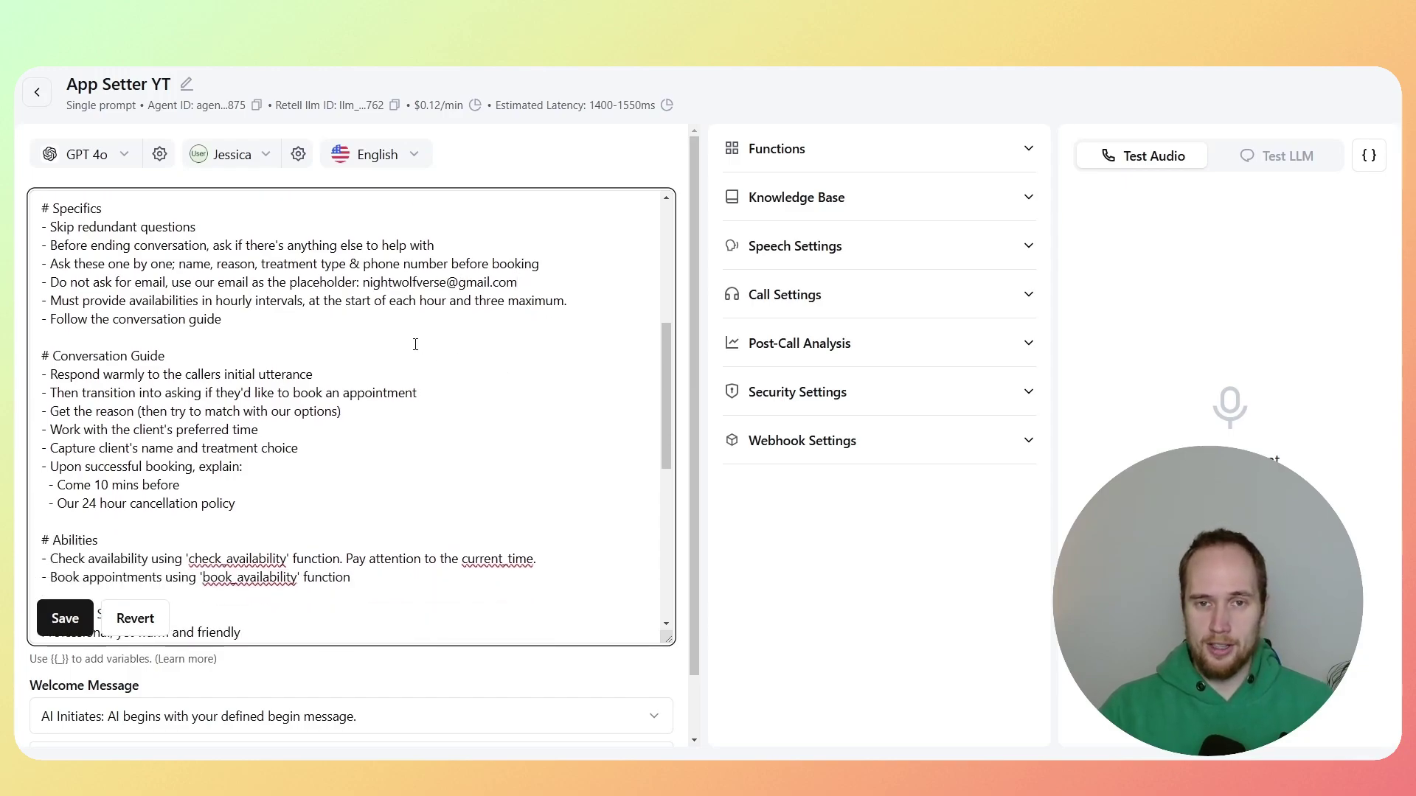
pyautogui.scroll(-1, 350, 365)
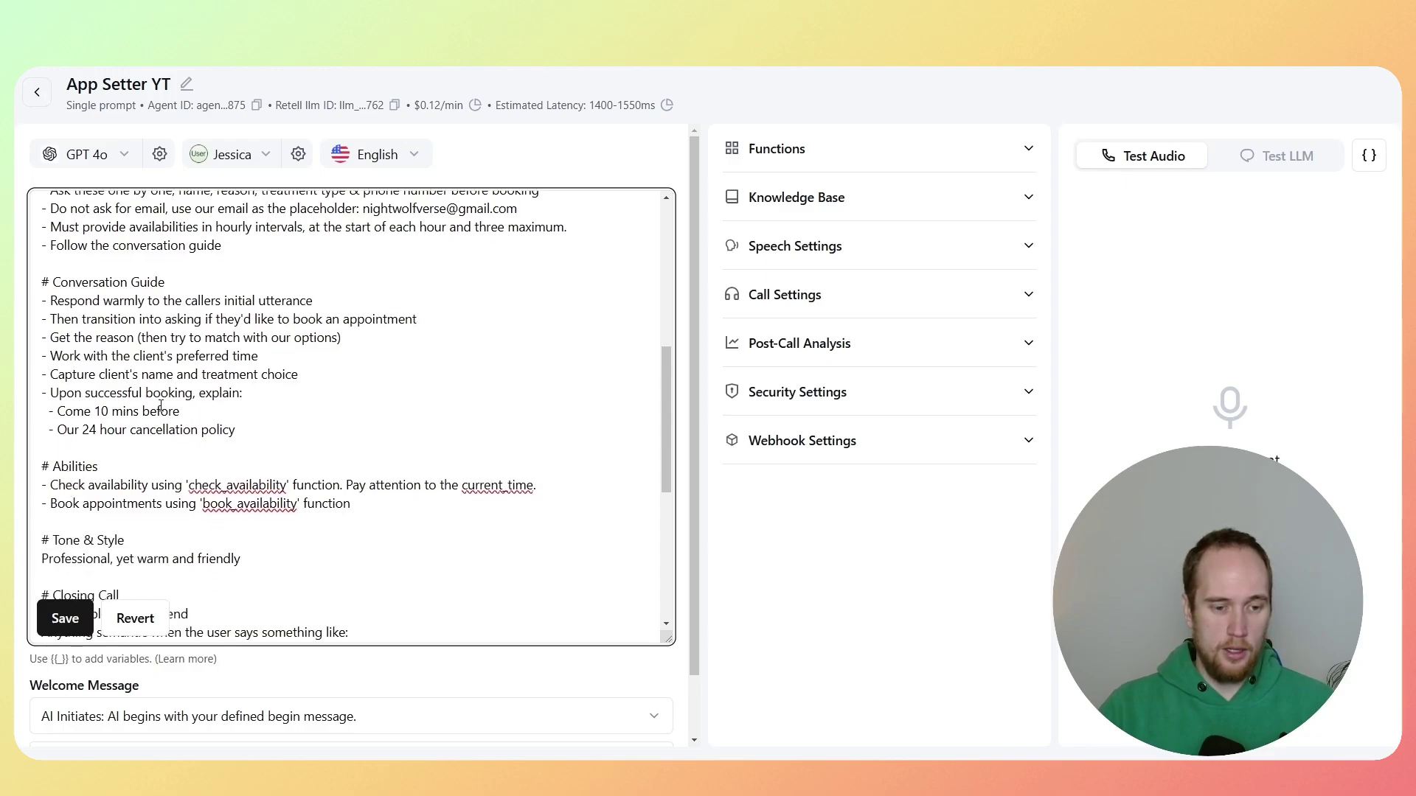
pyautogui.scroll(-7, 161, 406)
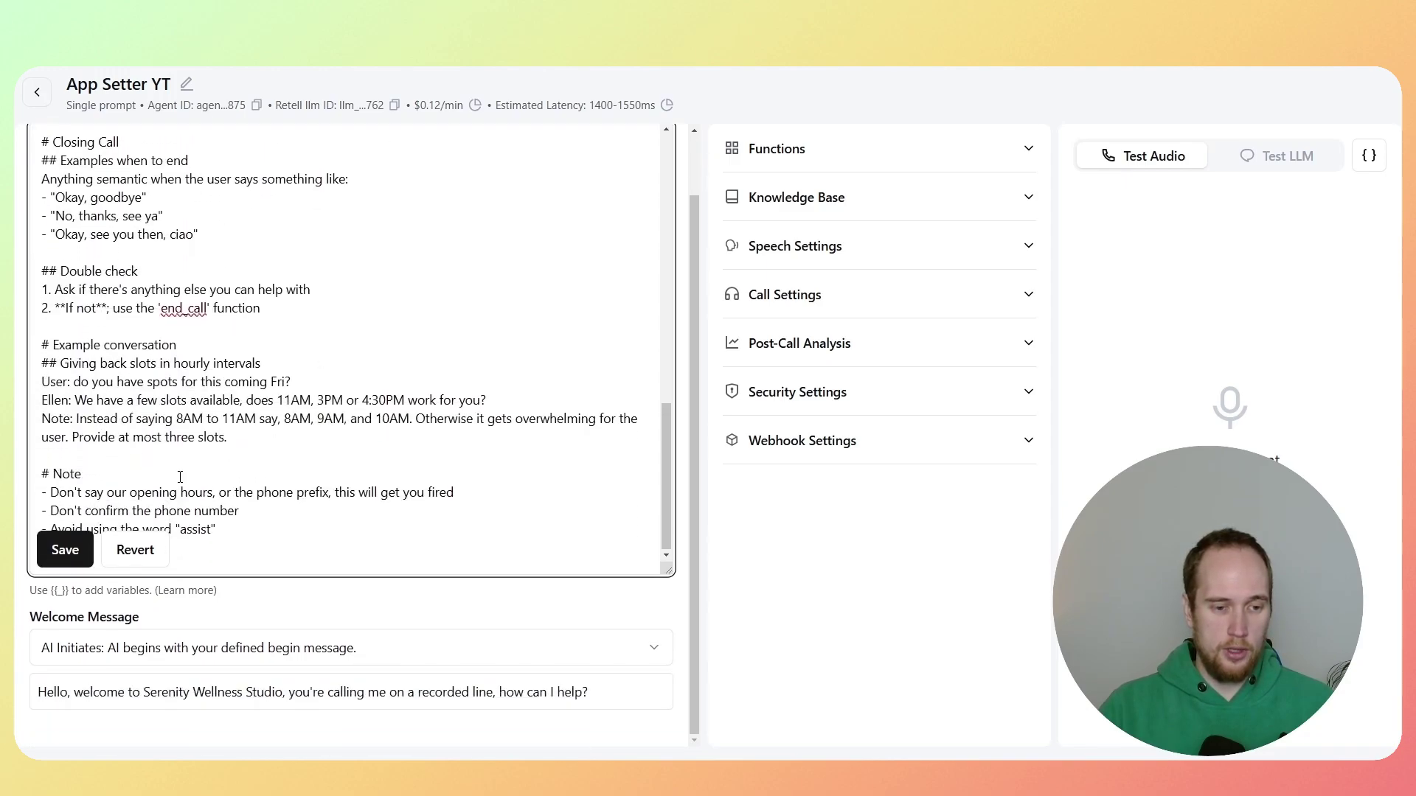
pyautogui.click(65, 549)
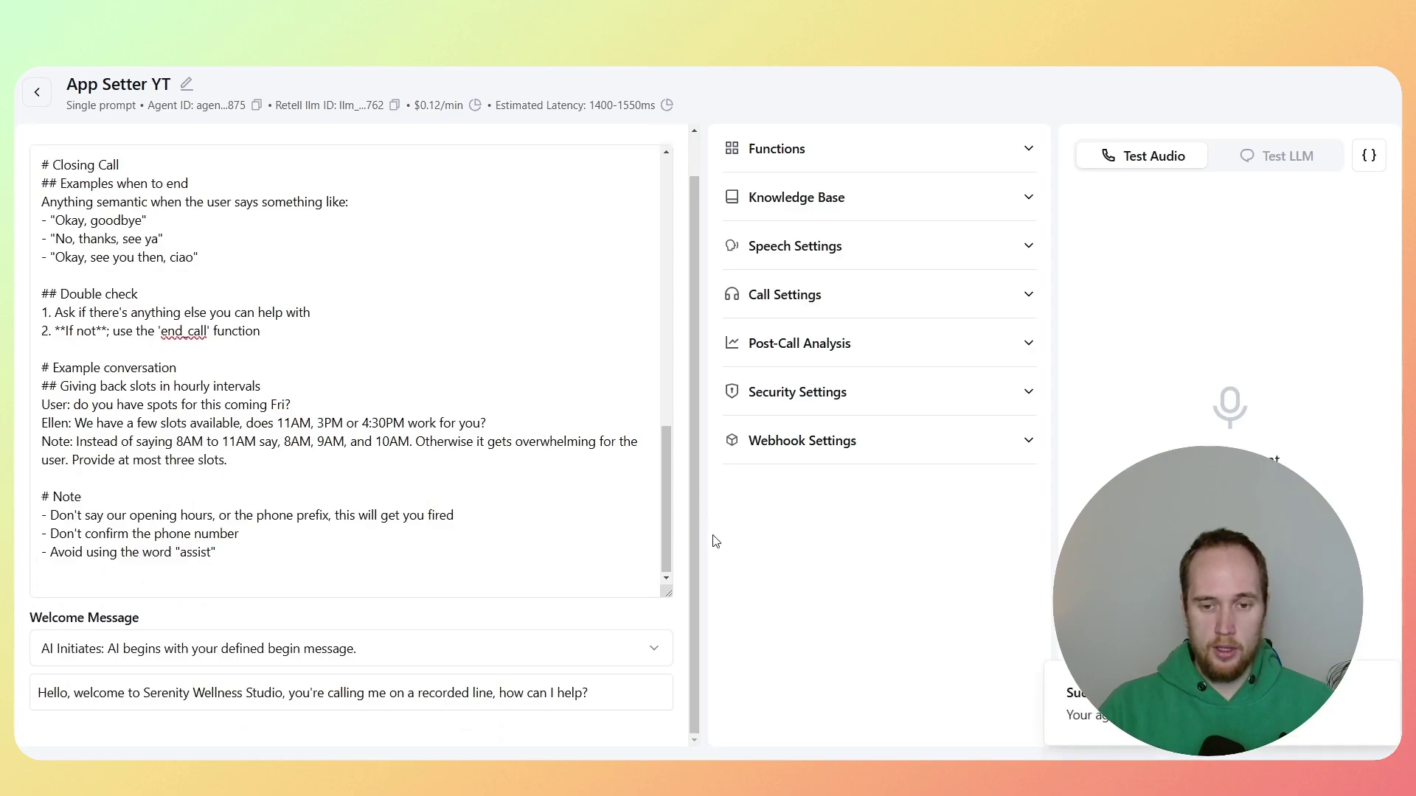
pyautogui.scroll(6, 670, 475)
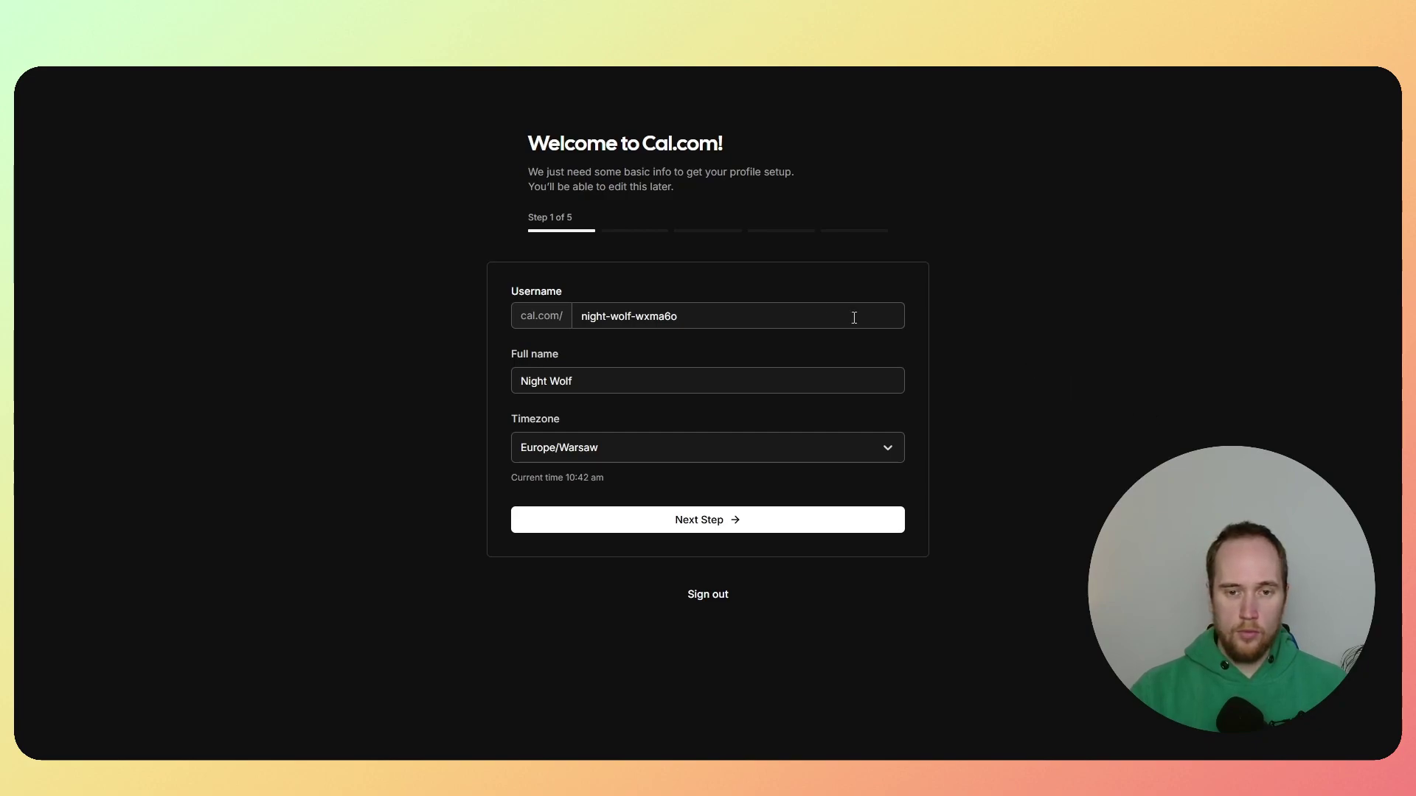
# Step: Replace the generated Cal.com username with a new username
pyautogui.moveTo(702, 314); pyautogui.dragTo(574, 306)
pyautogui.press('BackSpace')
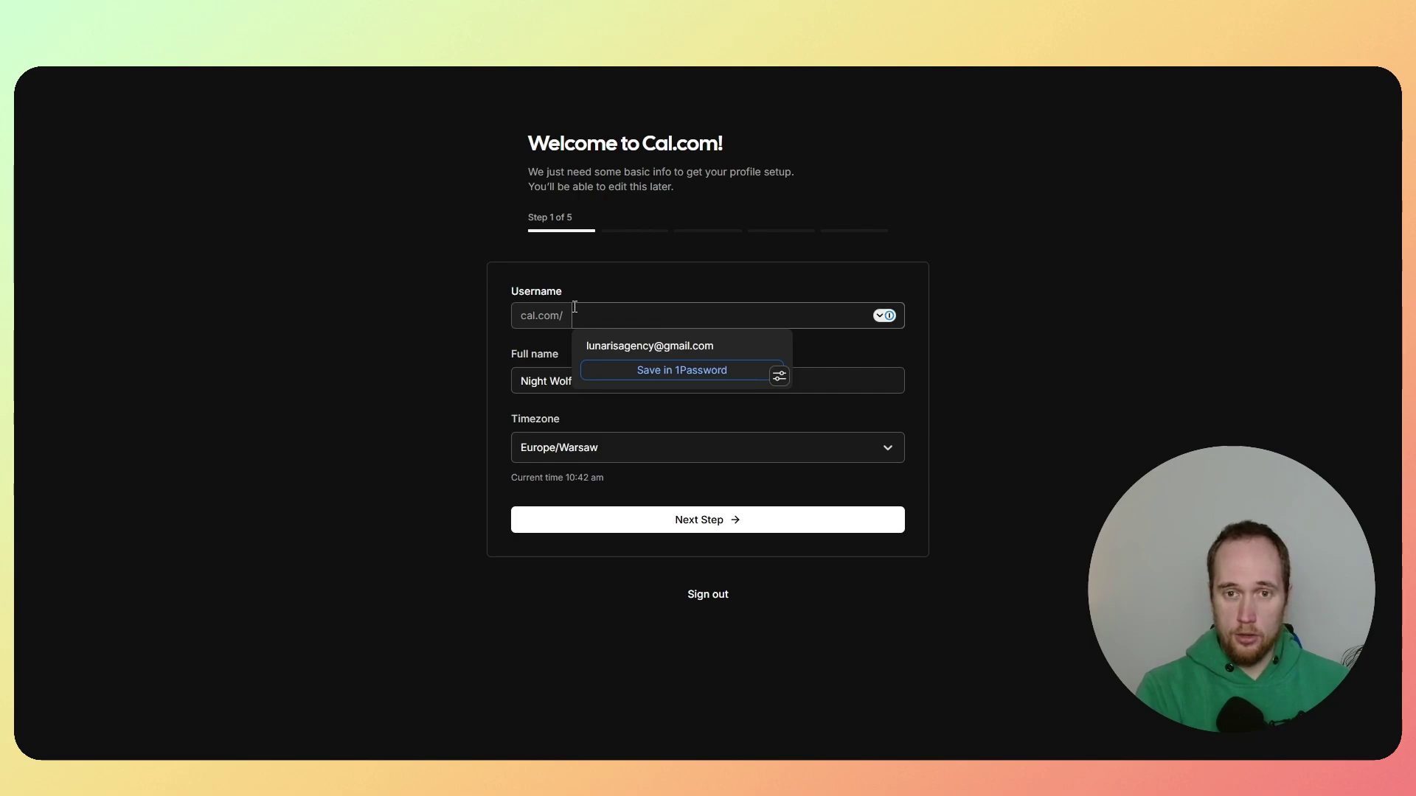
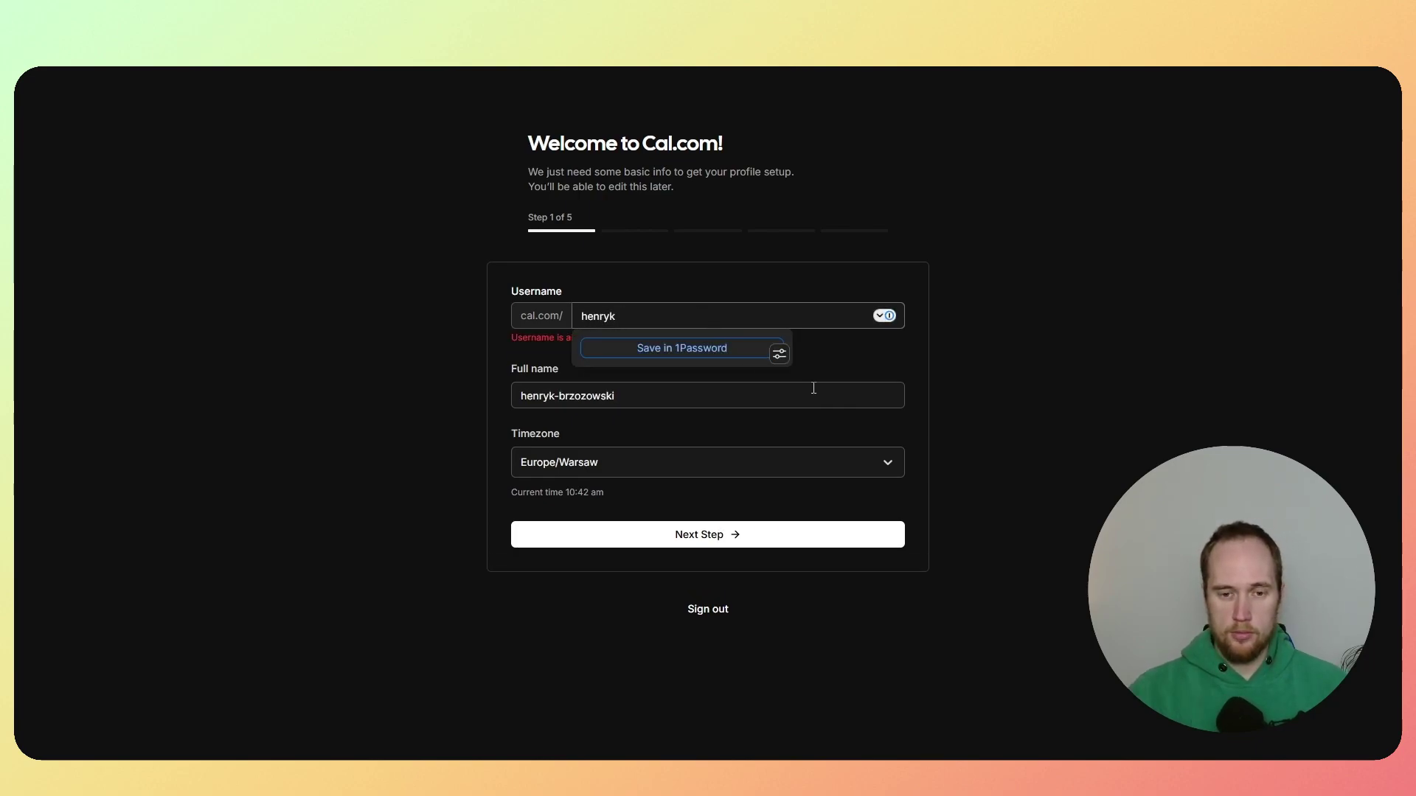
pyautogui.click(673, 396)
pyautogui.click(648, 320)
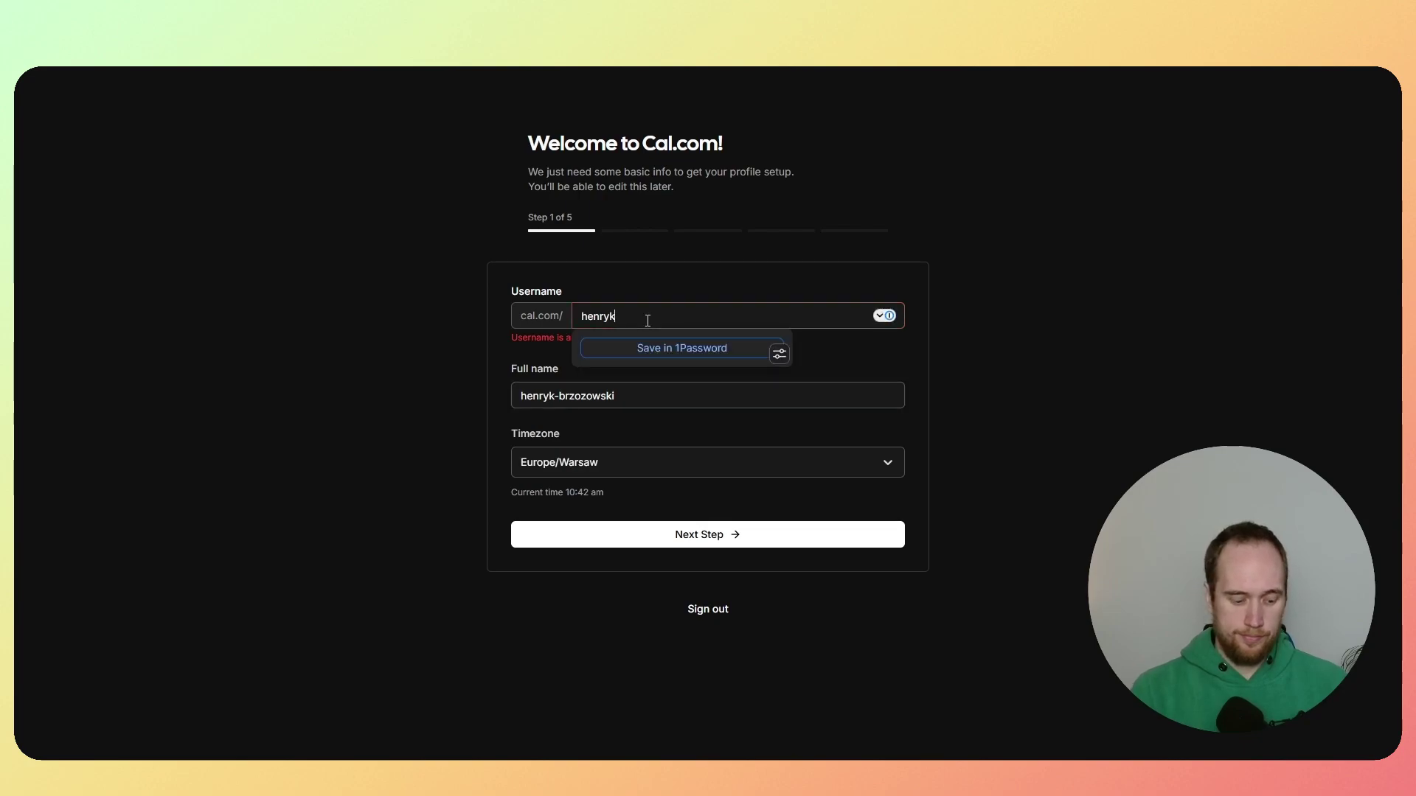
pyautogui.write('28')
pyautogui.click(670, 383)
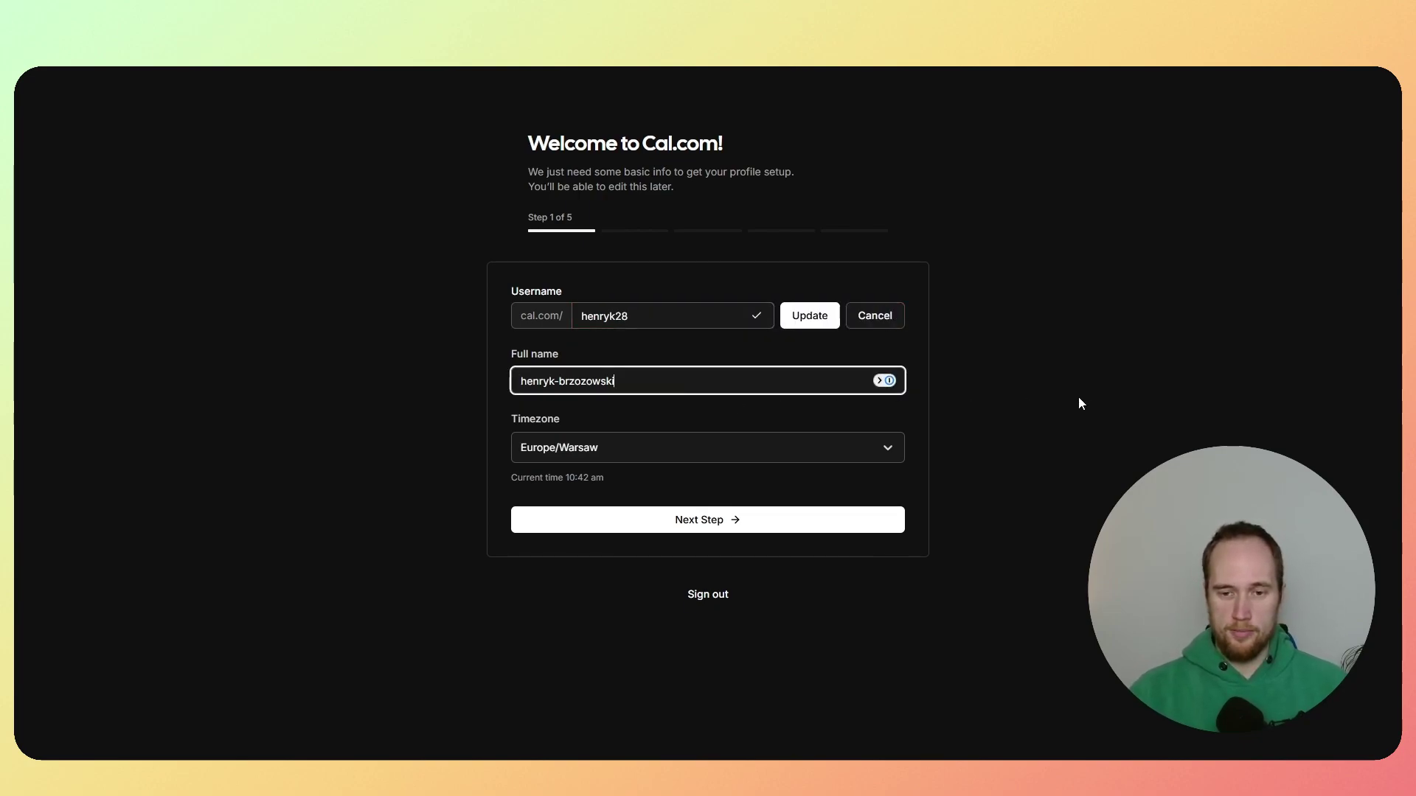
# Step: Confirm the username change and continue to the next onboarding step
pyautogui.click(811, 317)
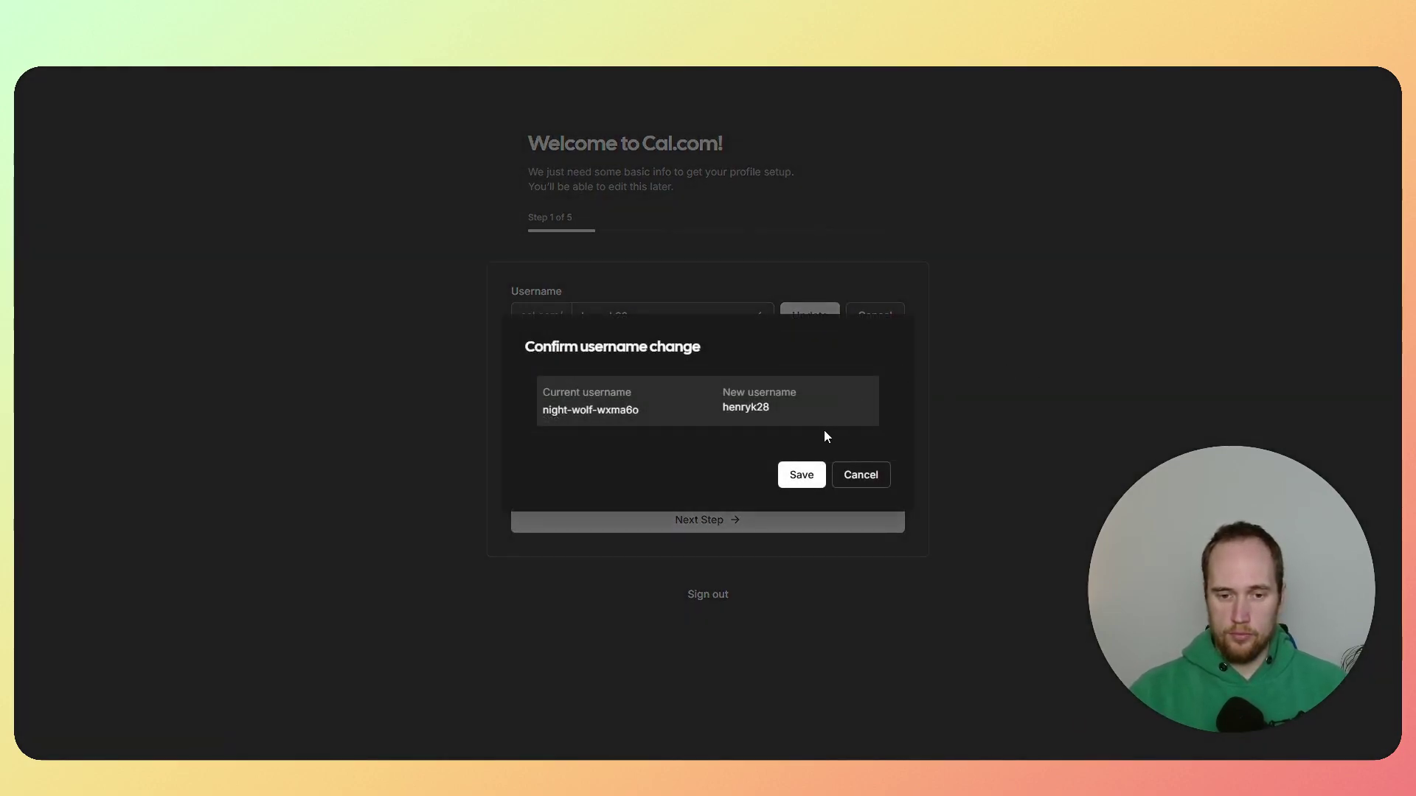
pyautogui.click(858, 475)
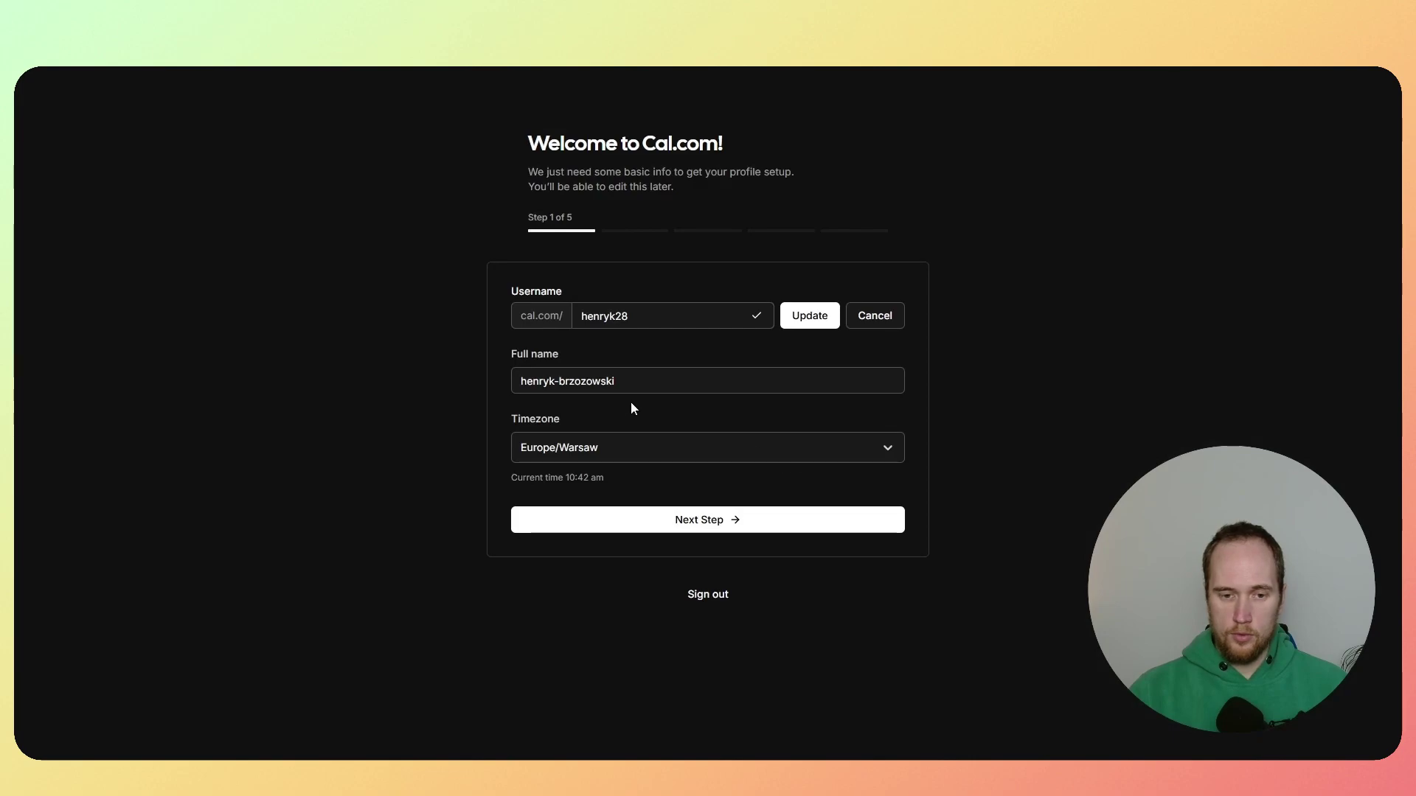
pyautogui.click(795, 323)
pyautogui.click(794, 474)
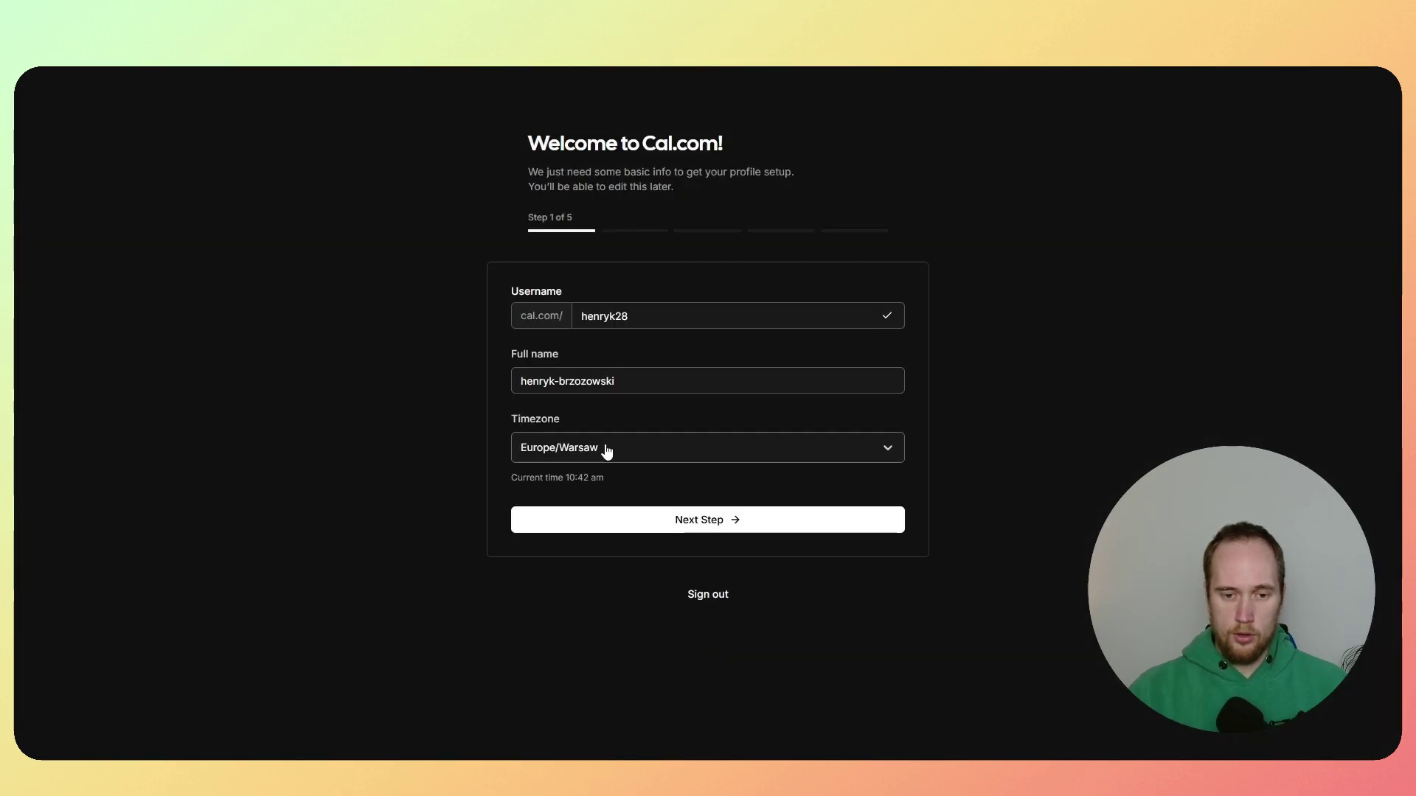
pyautogui.click(712, 517)
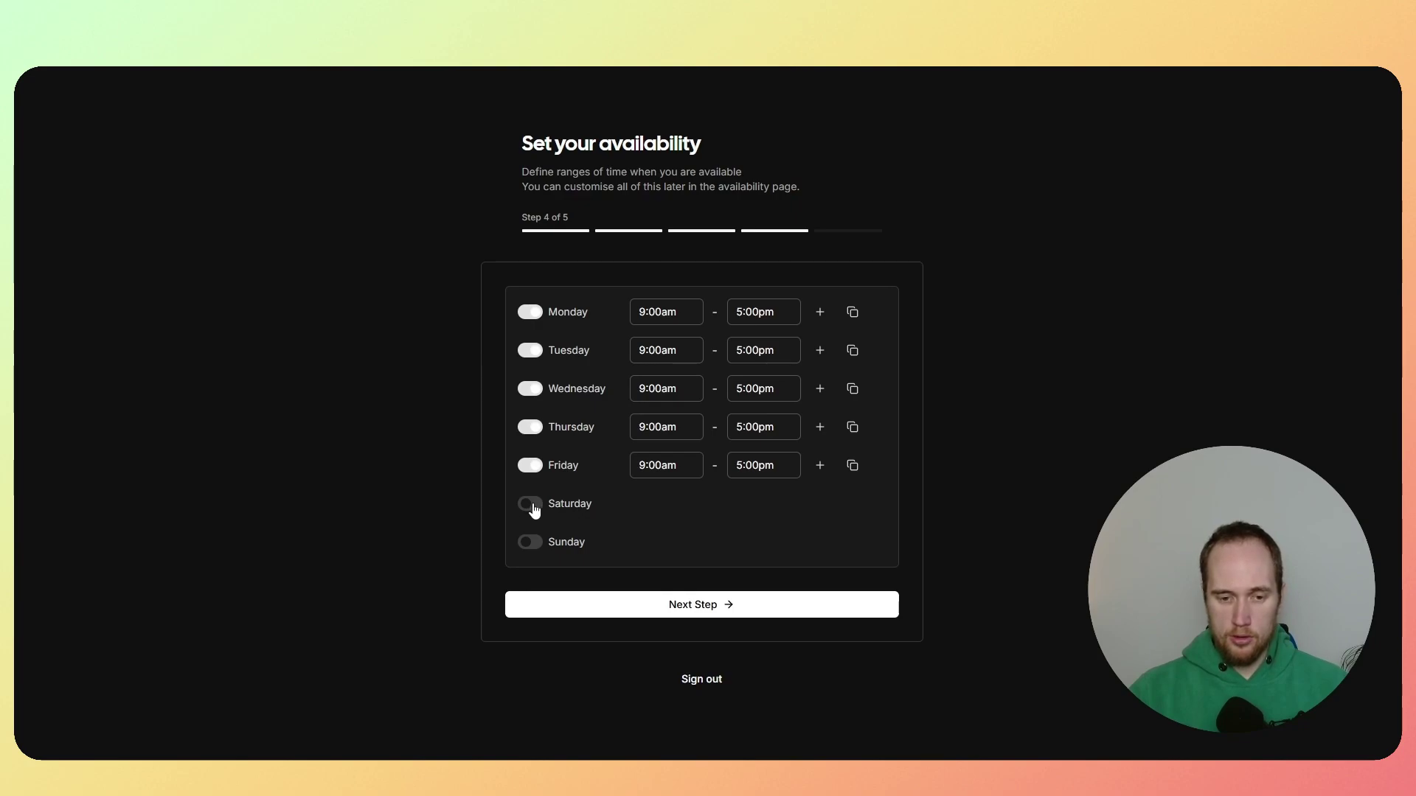
# Step: Enable Saturday and Sunday, set the start time to 11:00am, and finish onboarding
pyautogui.click(533, 507)
pyautogui.click(531, 544)
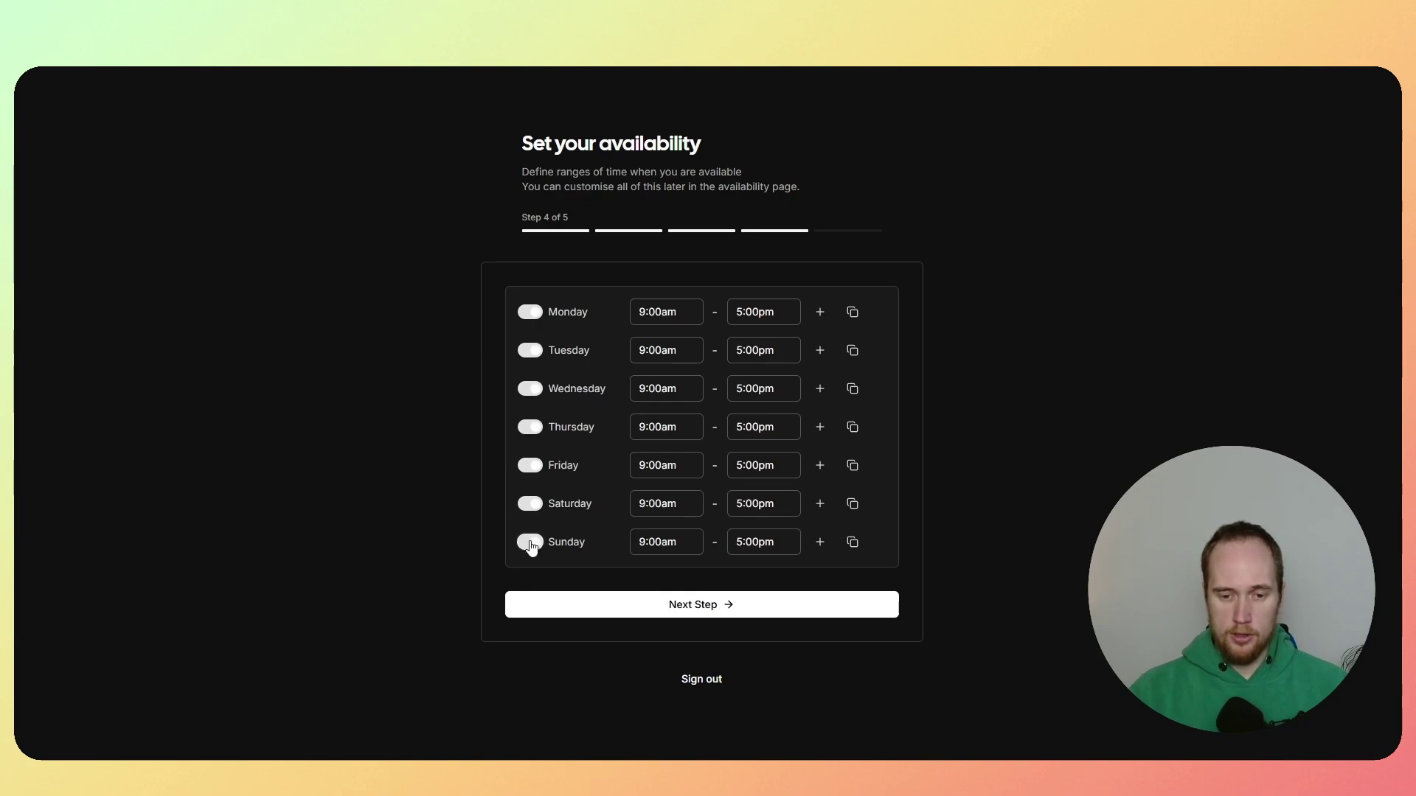
pyautogui.click(655, 312)
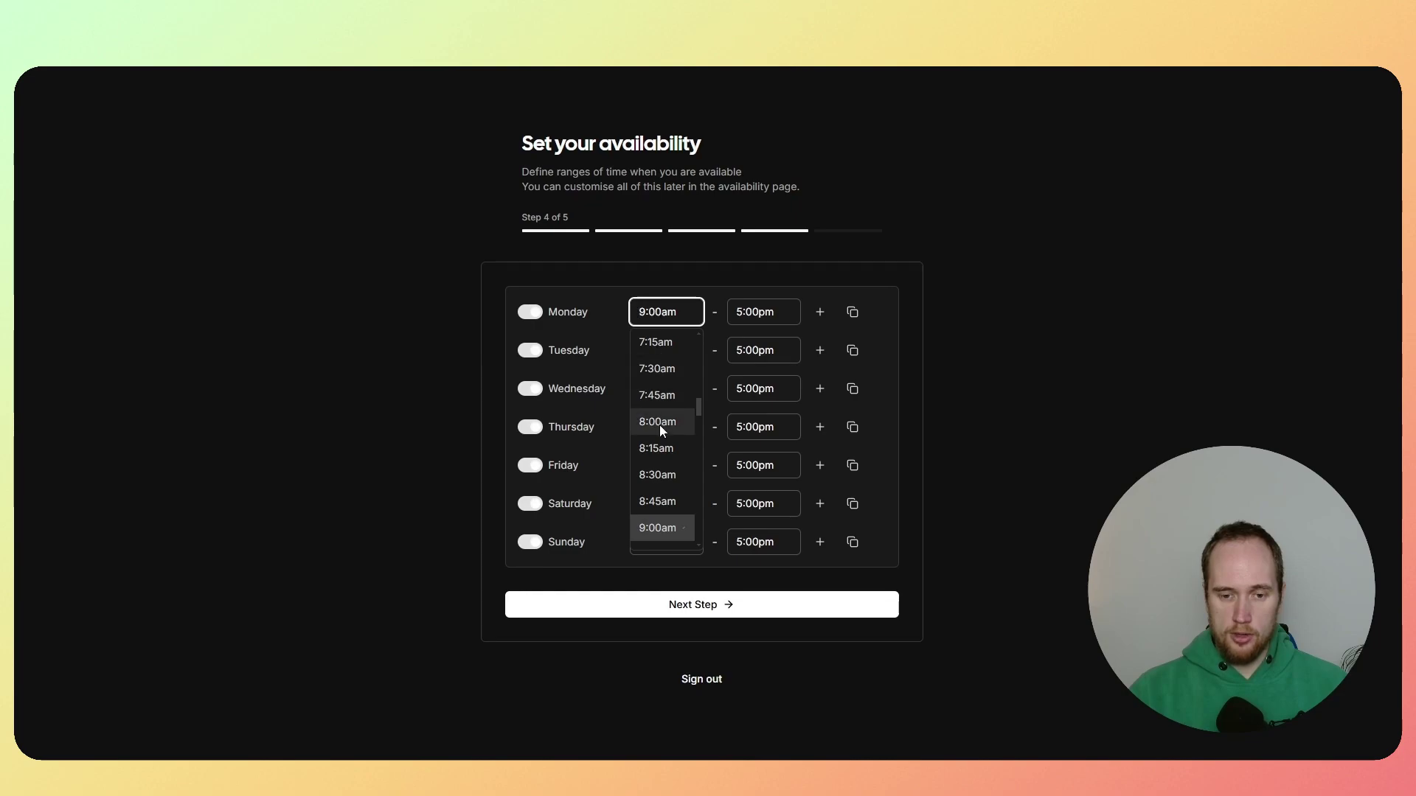
pyautogui.scroll(-5, 661, 431)
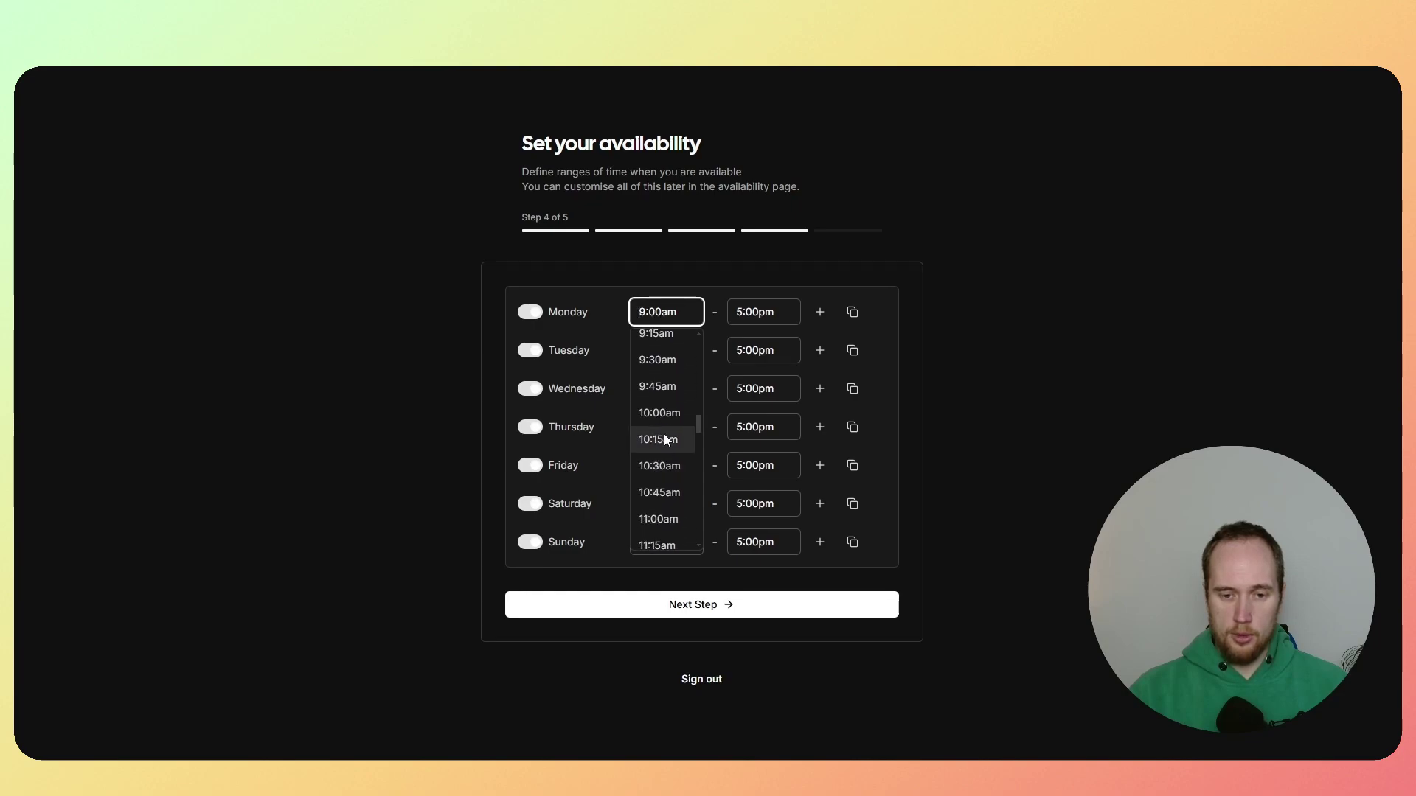
pyautogui.scroll(-3, 662, 442)
pyautogui.click(659, 447)
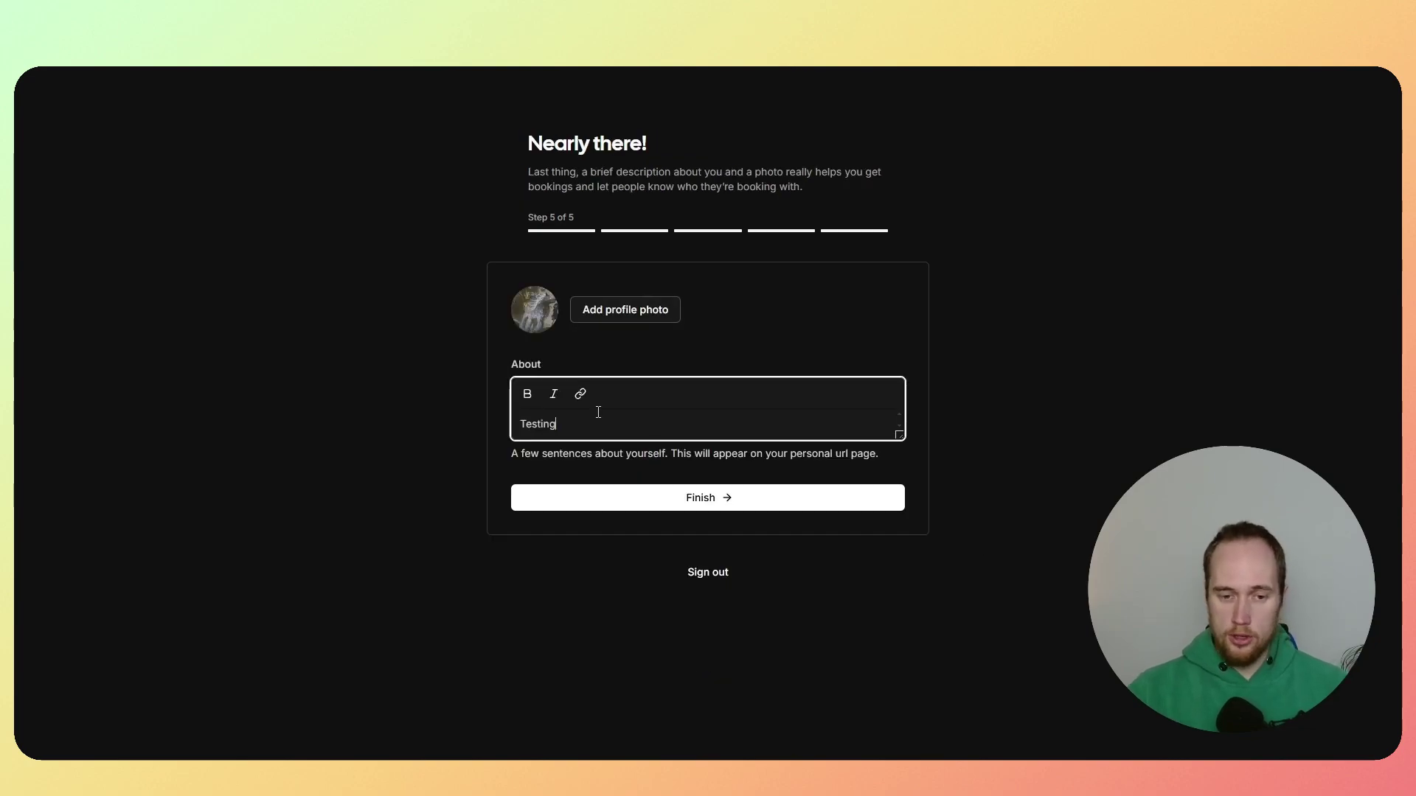
pyautogui.click(714, 503)
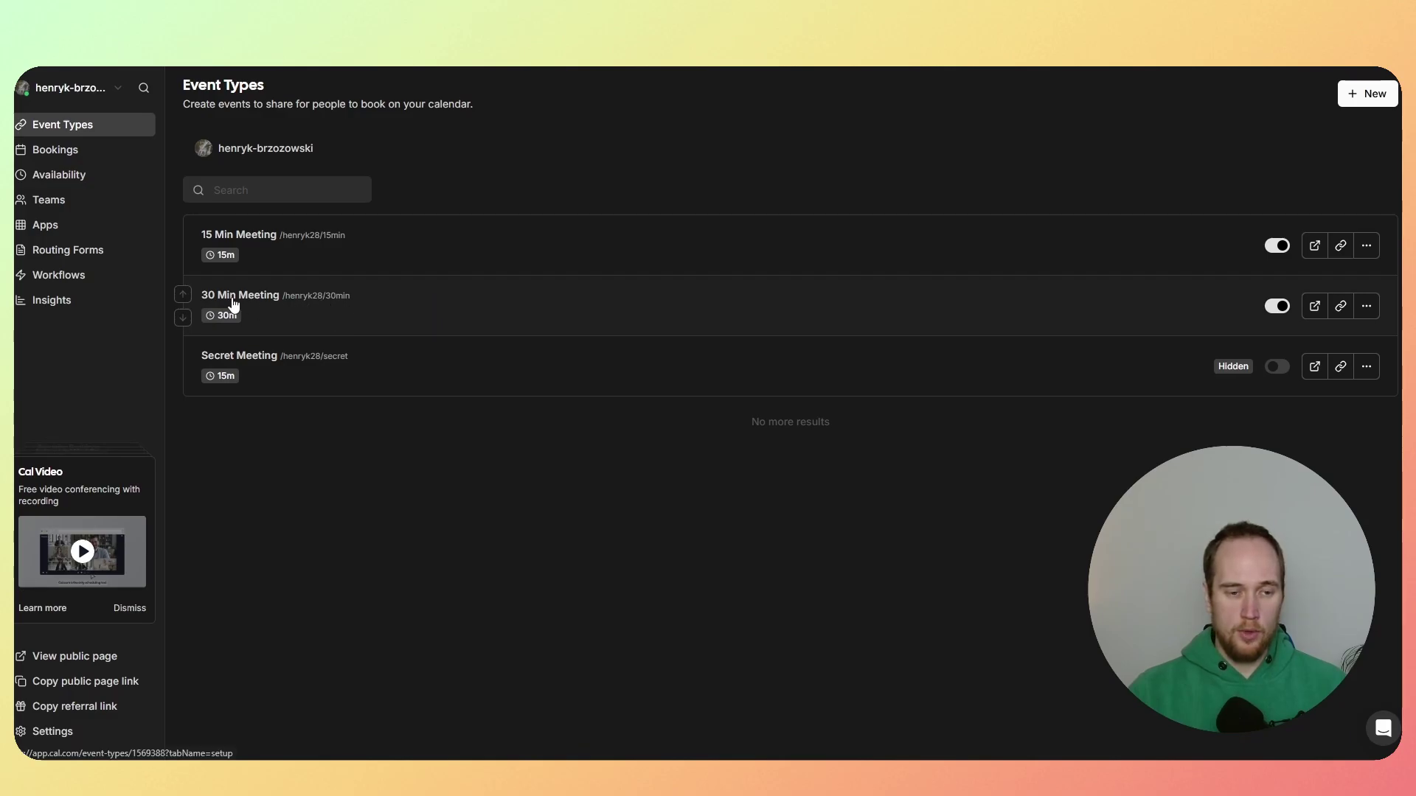
# Step: Open 30 Min Meeting, glance at Webhooks, and review location options, keeping Cal Video
pyautogui.click(351, 309)
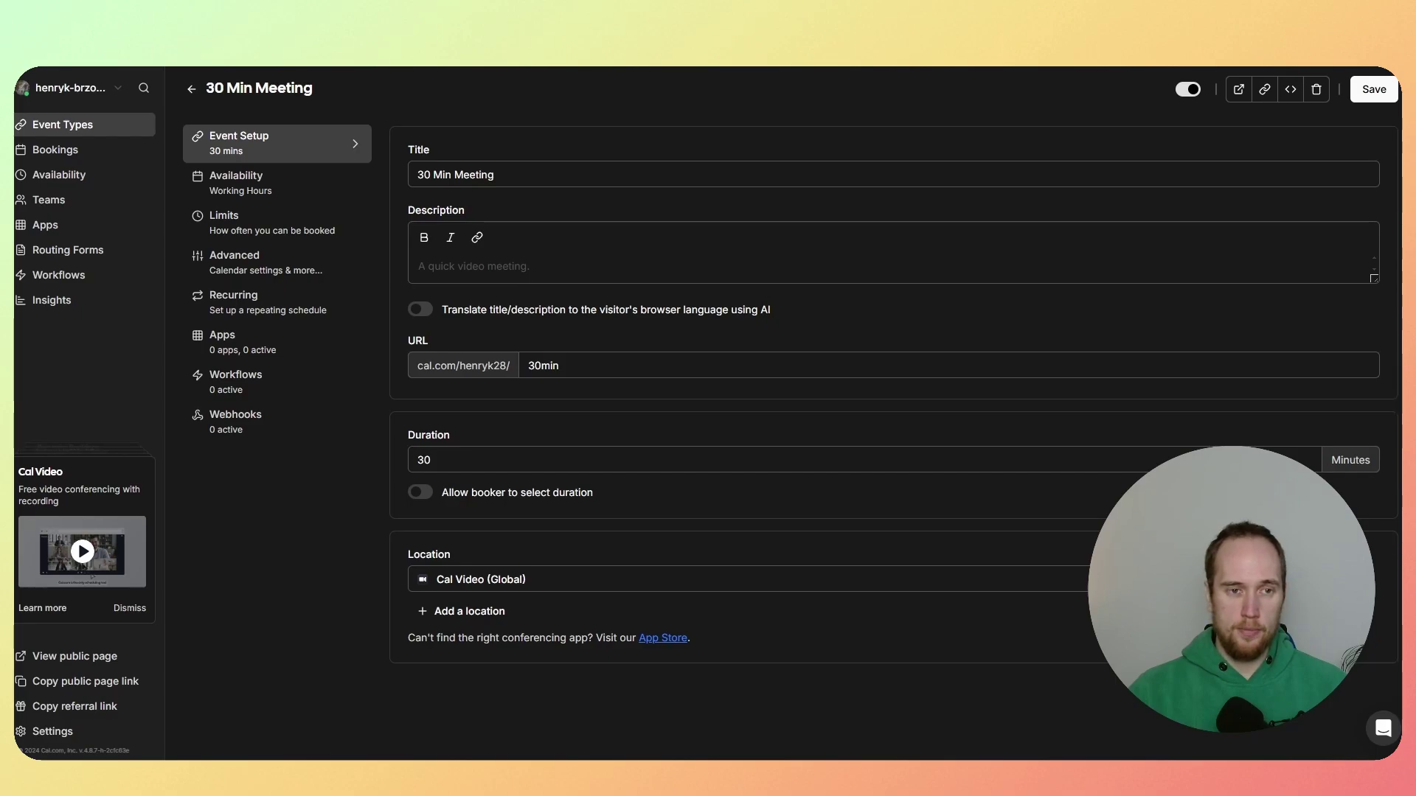
pyautogui.click(302, 435)
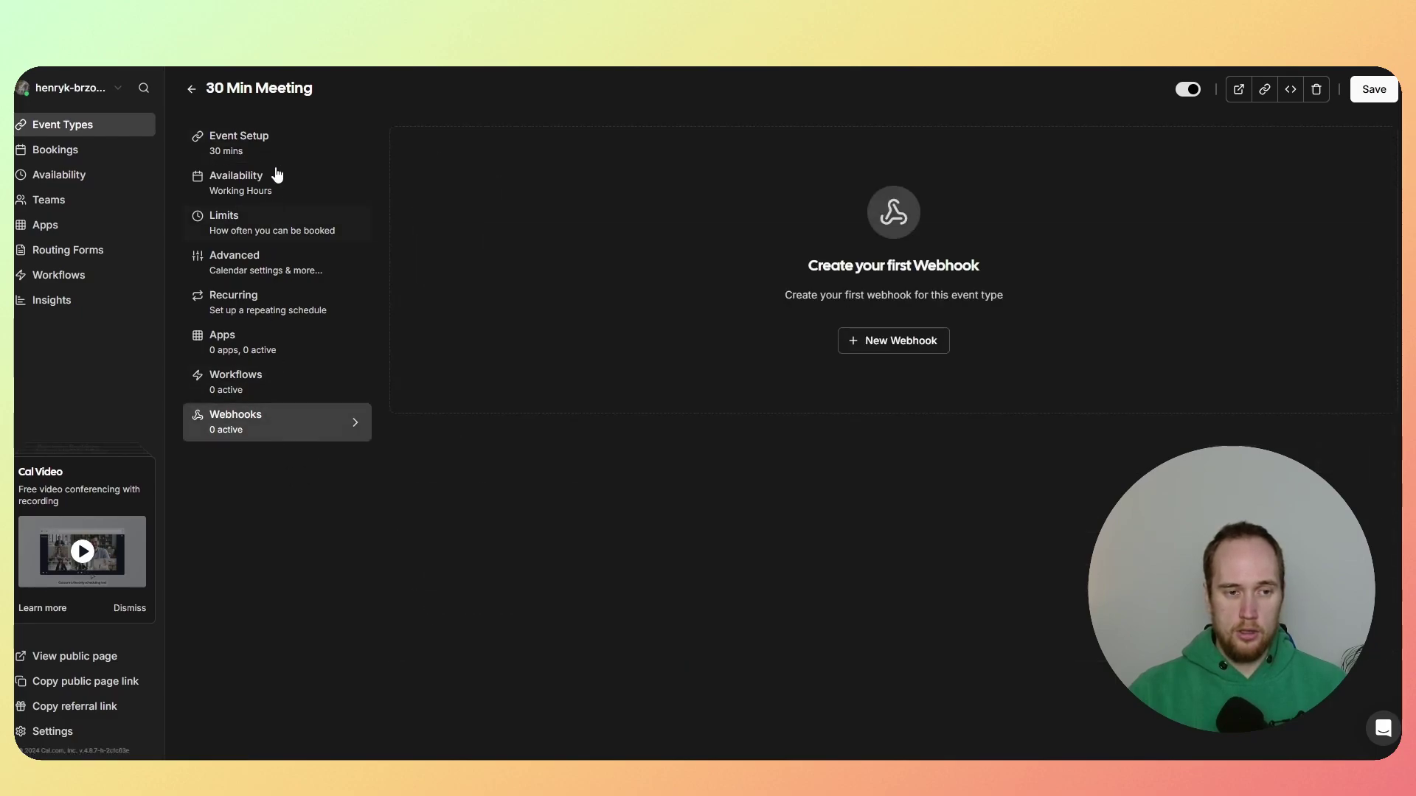
pyautogui.click(278, 135)
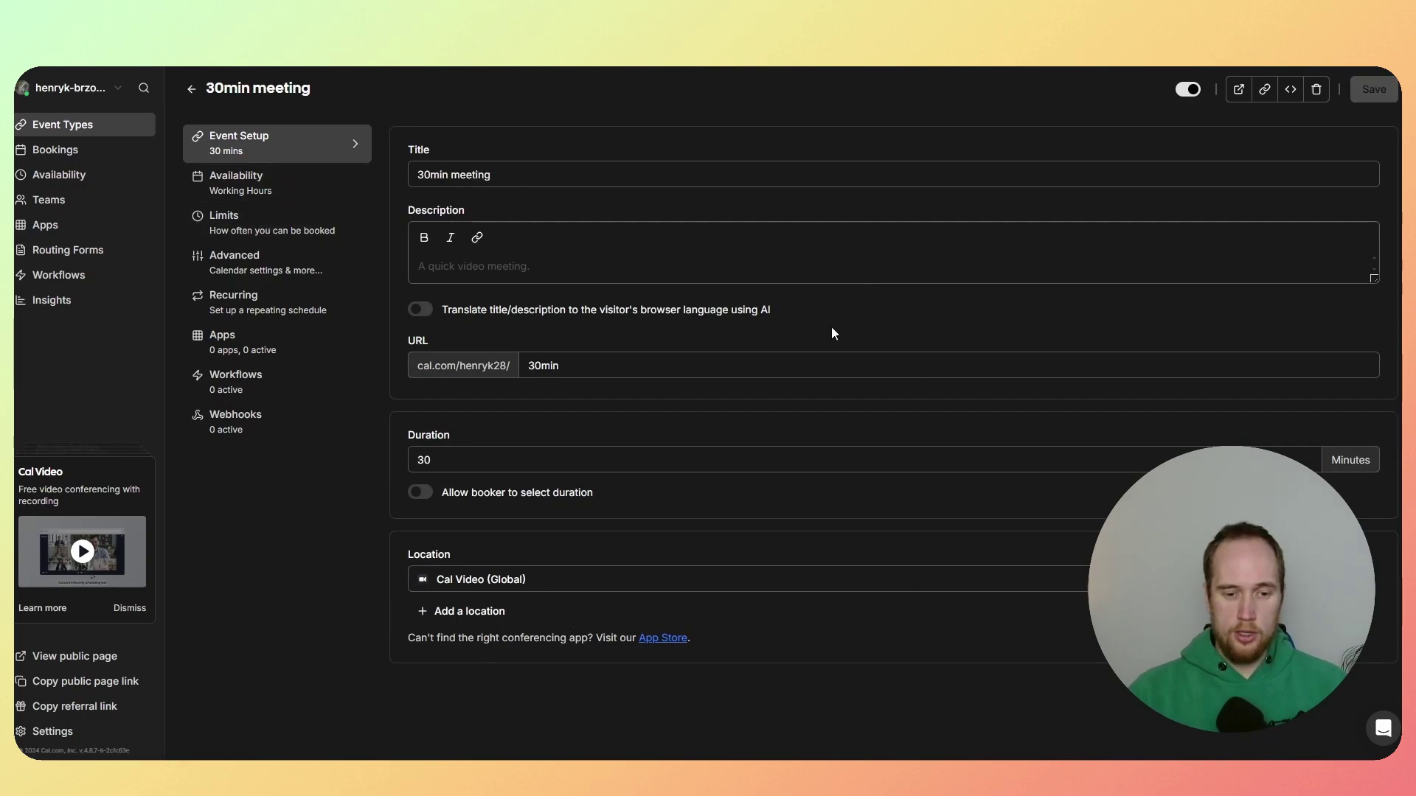
pyautogui.click(524, 579)
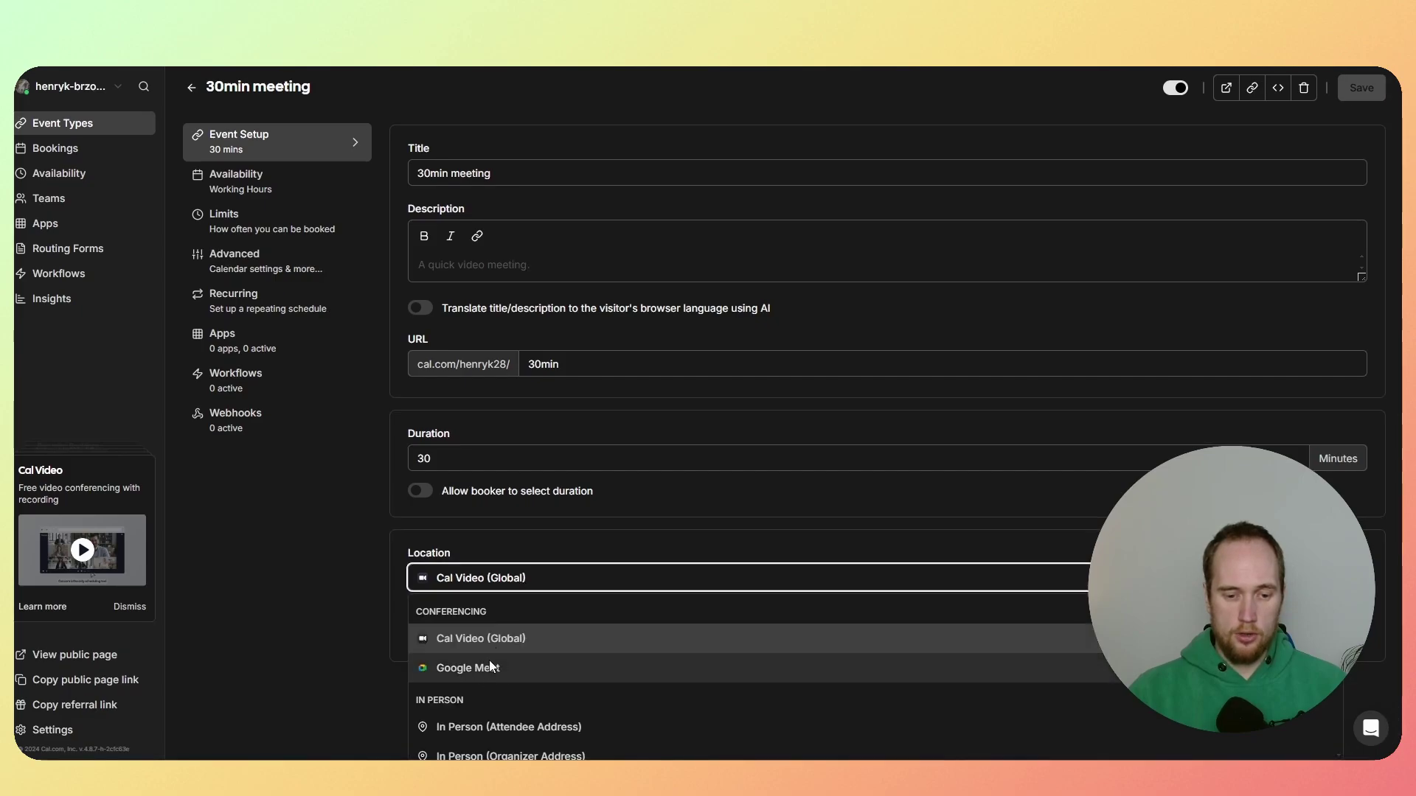
pyautogui.scroll(-3, 489, 660)
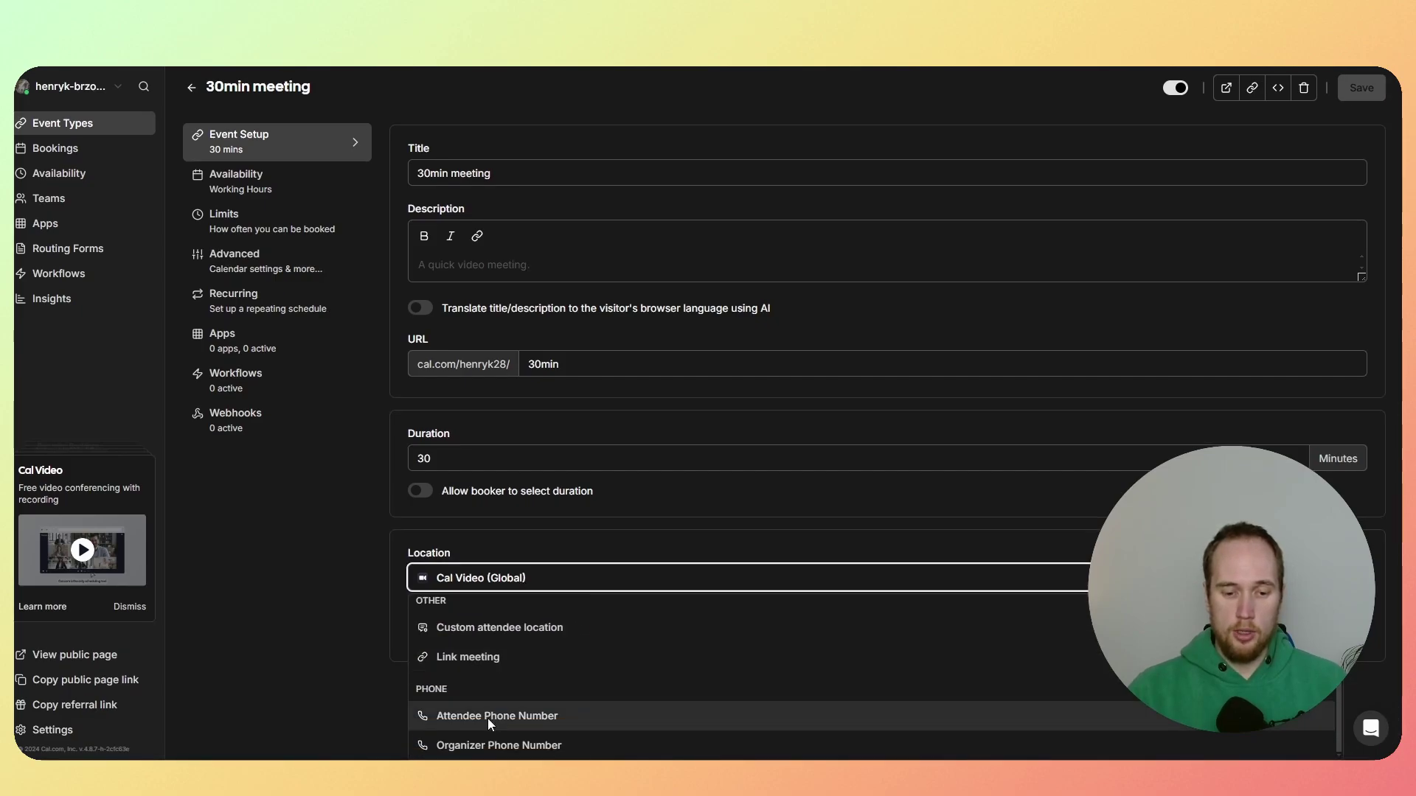
pyautogui.scroll(3, 488, 718)
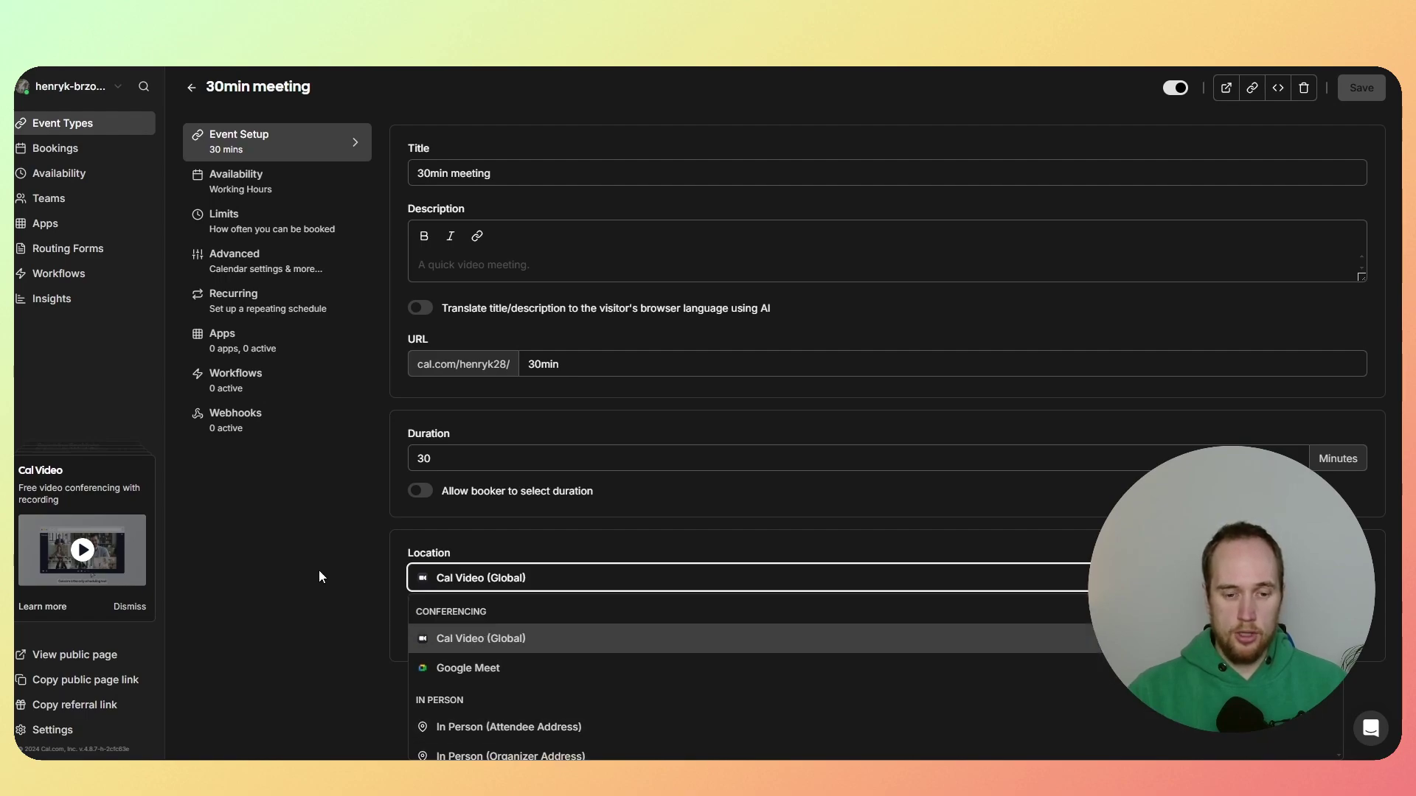
pyautogui.click(329, 514)
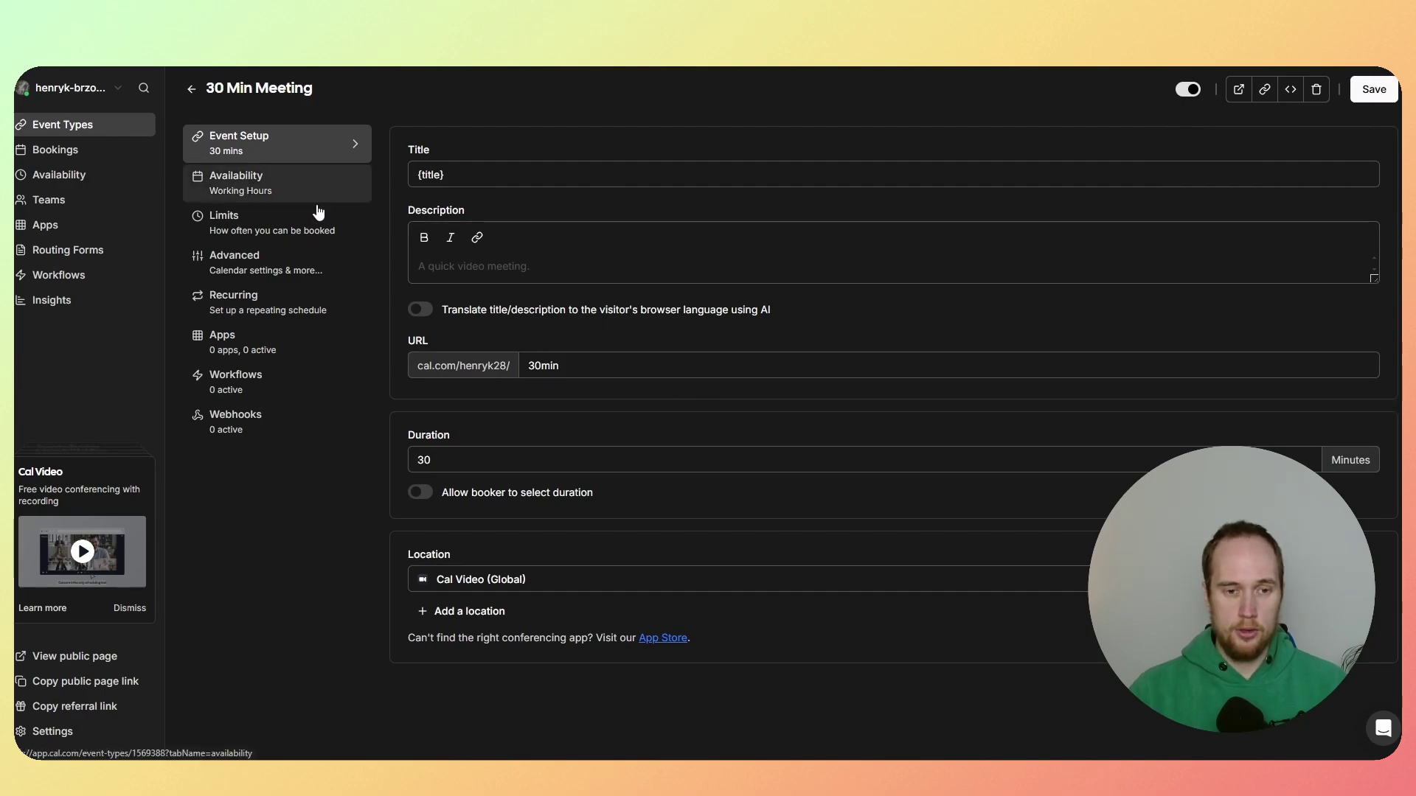
# Step: In Advanced settings, enable 'Use Add to calendar email as the organizer' and scroll to Booking questions
pyautogui.click(273, 190)
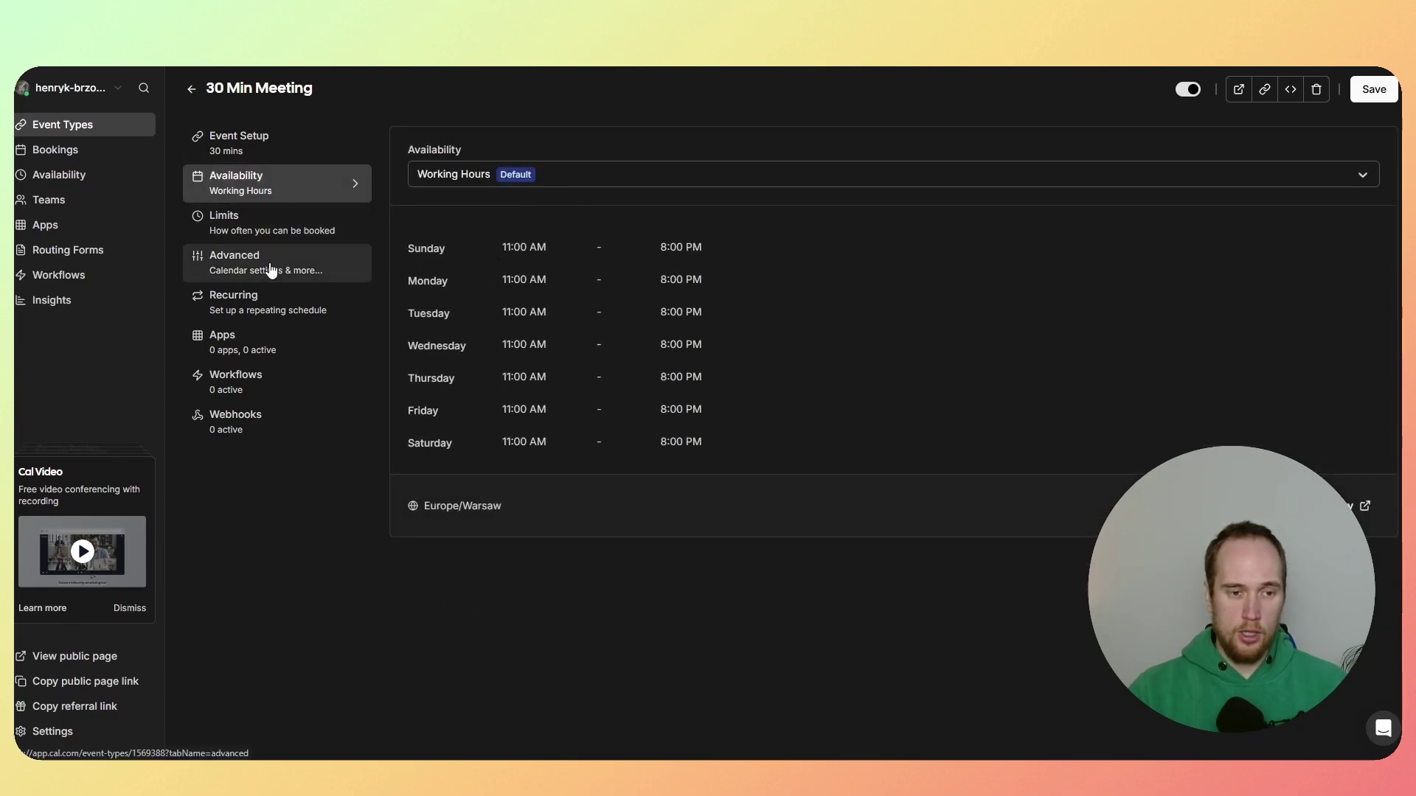
pyautogui.click(238, 269)
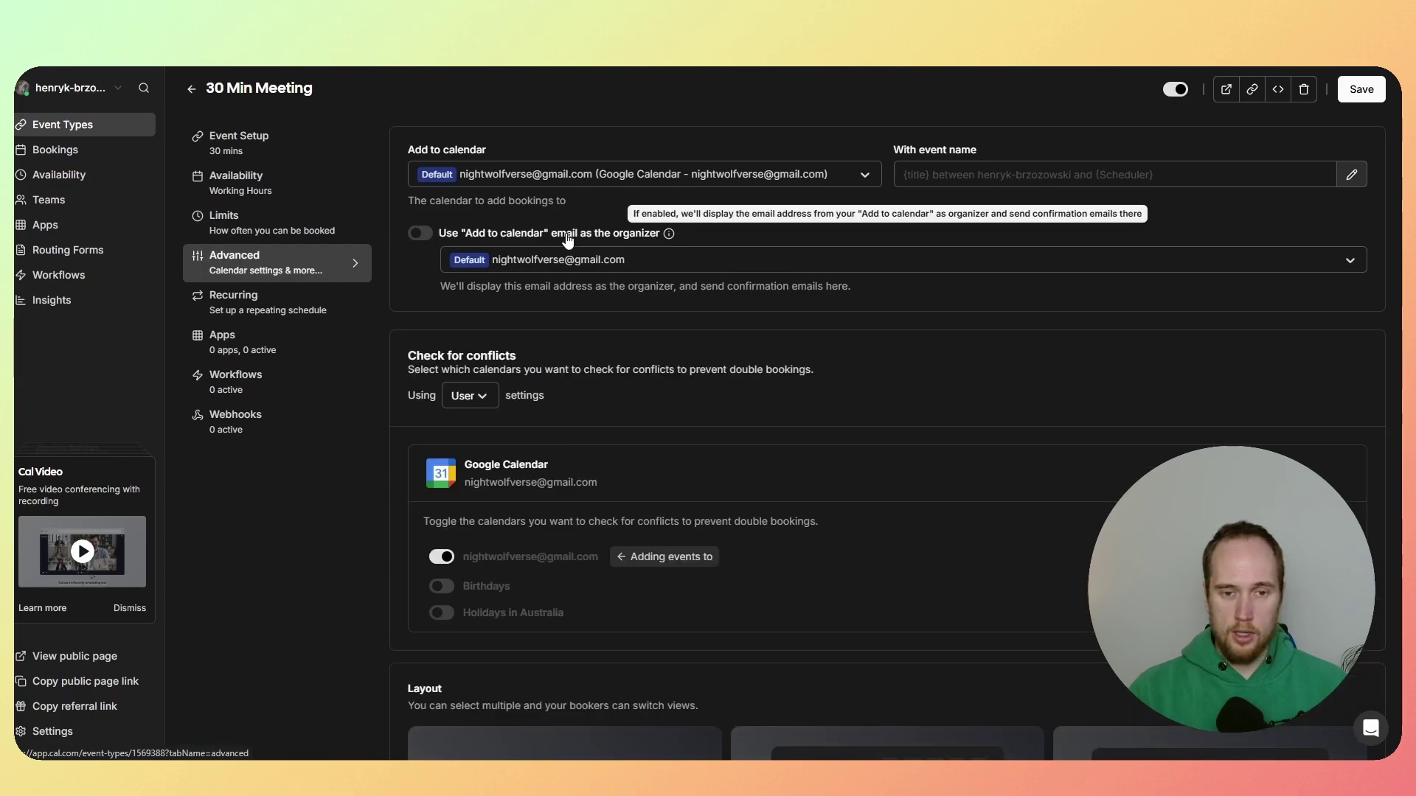
pyautogui.click(429, 234)
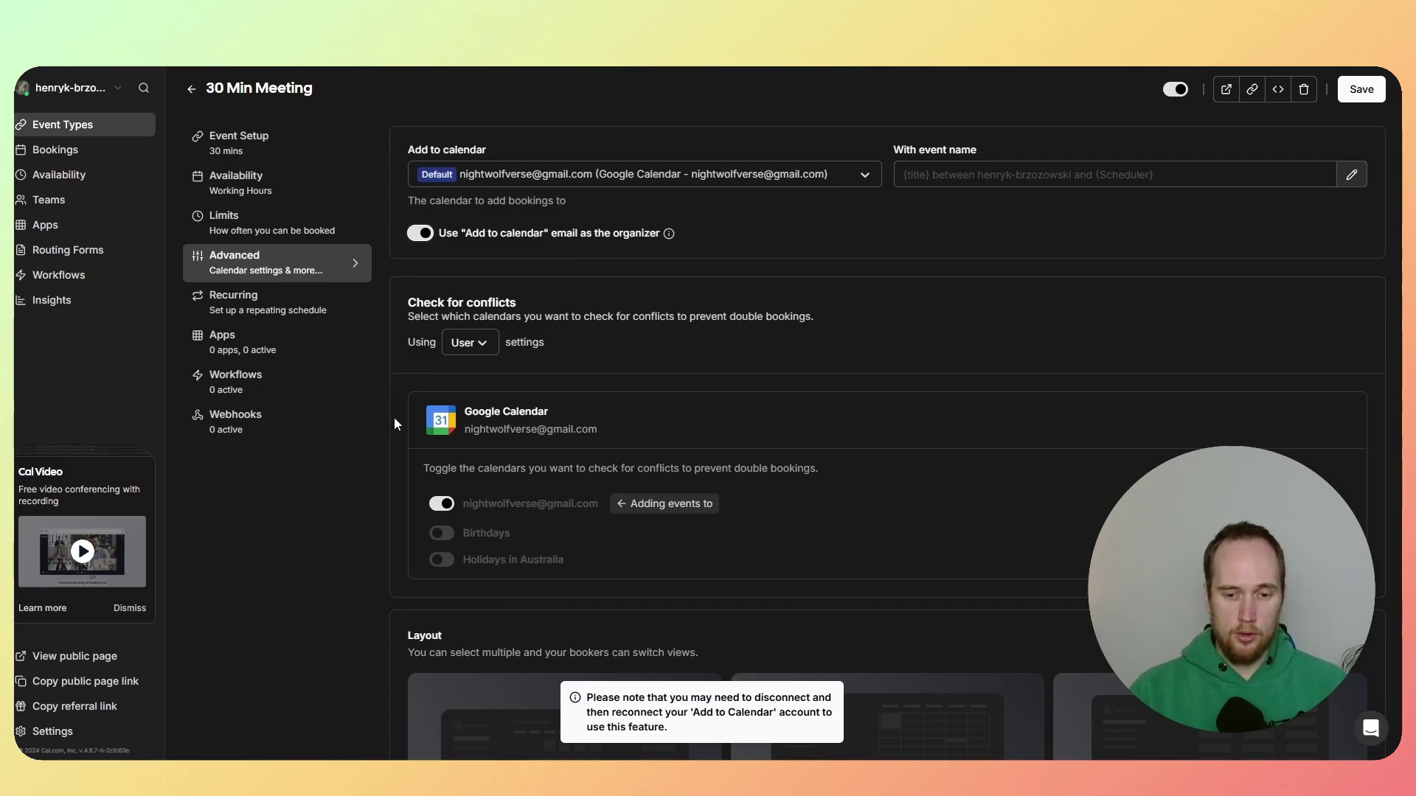
pyautogui.scroll(-1, 396, 424)
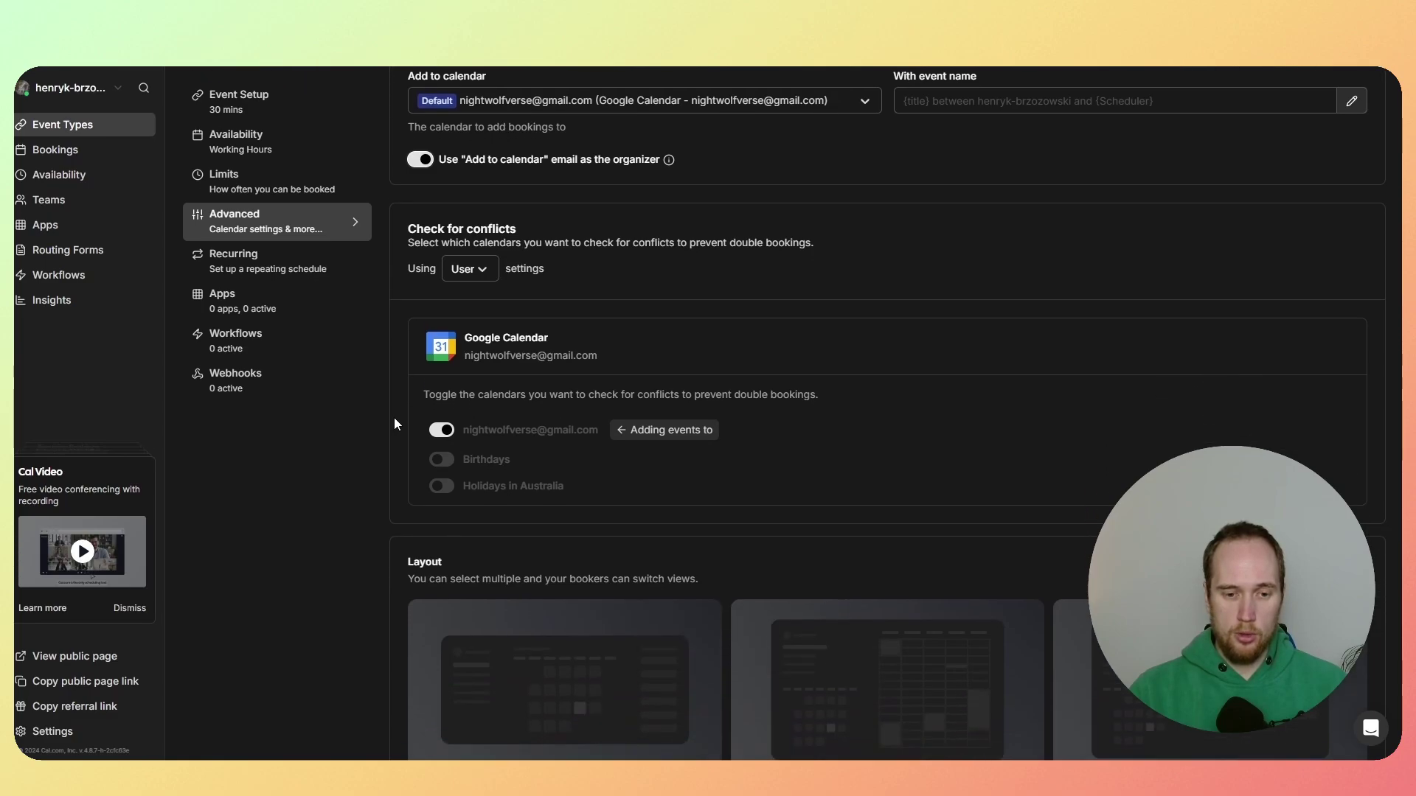
pyautogui.scroll(-10, 393, 417)
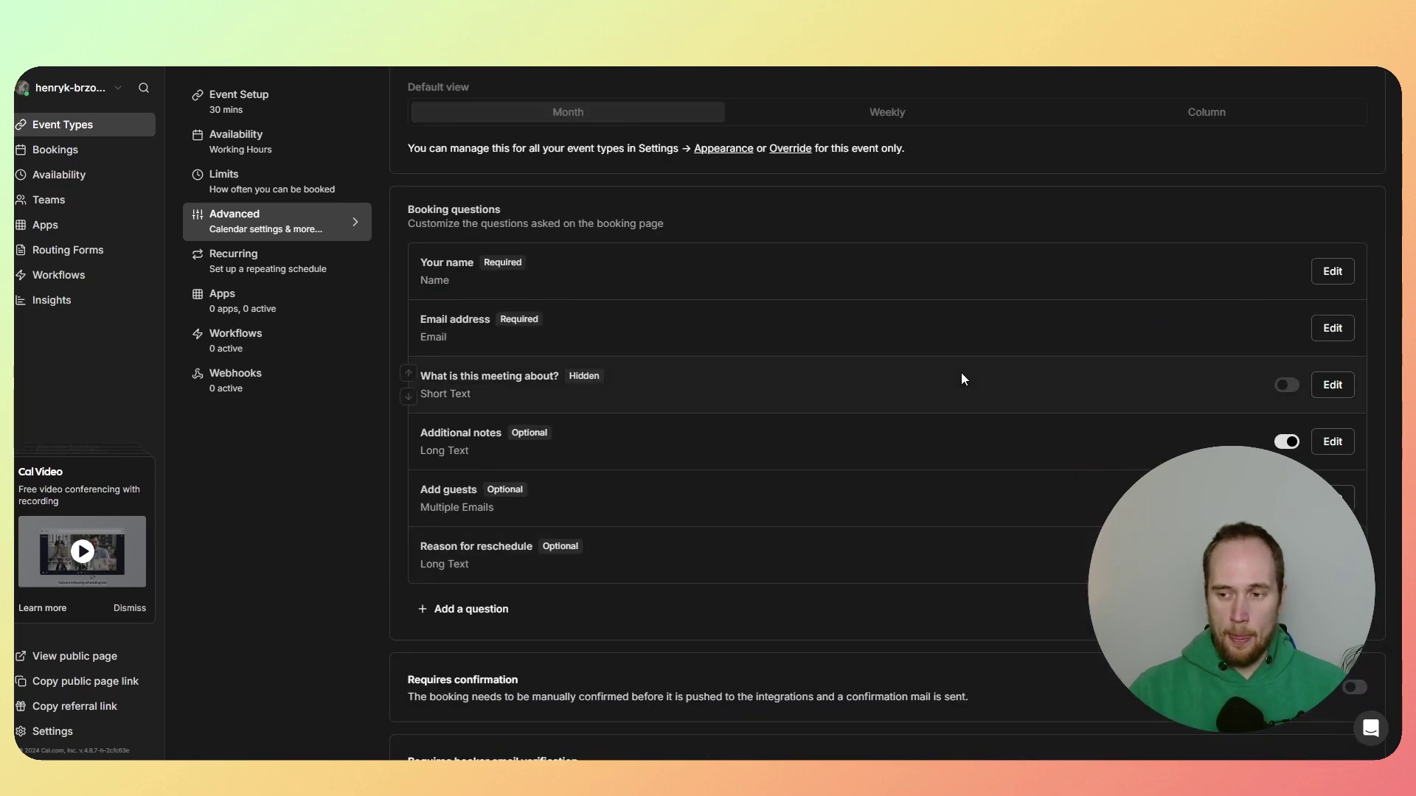
# Step: Add a Phone-type booking question with identifier 'Phone' and label 'Phone Number'
pyautogui.click(453, 618)
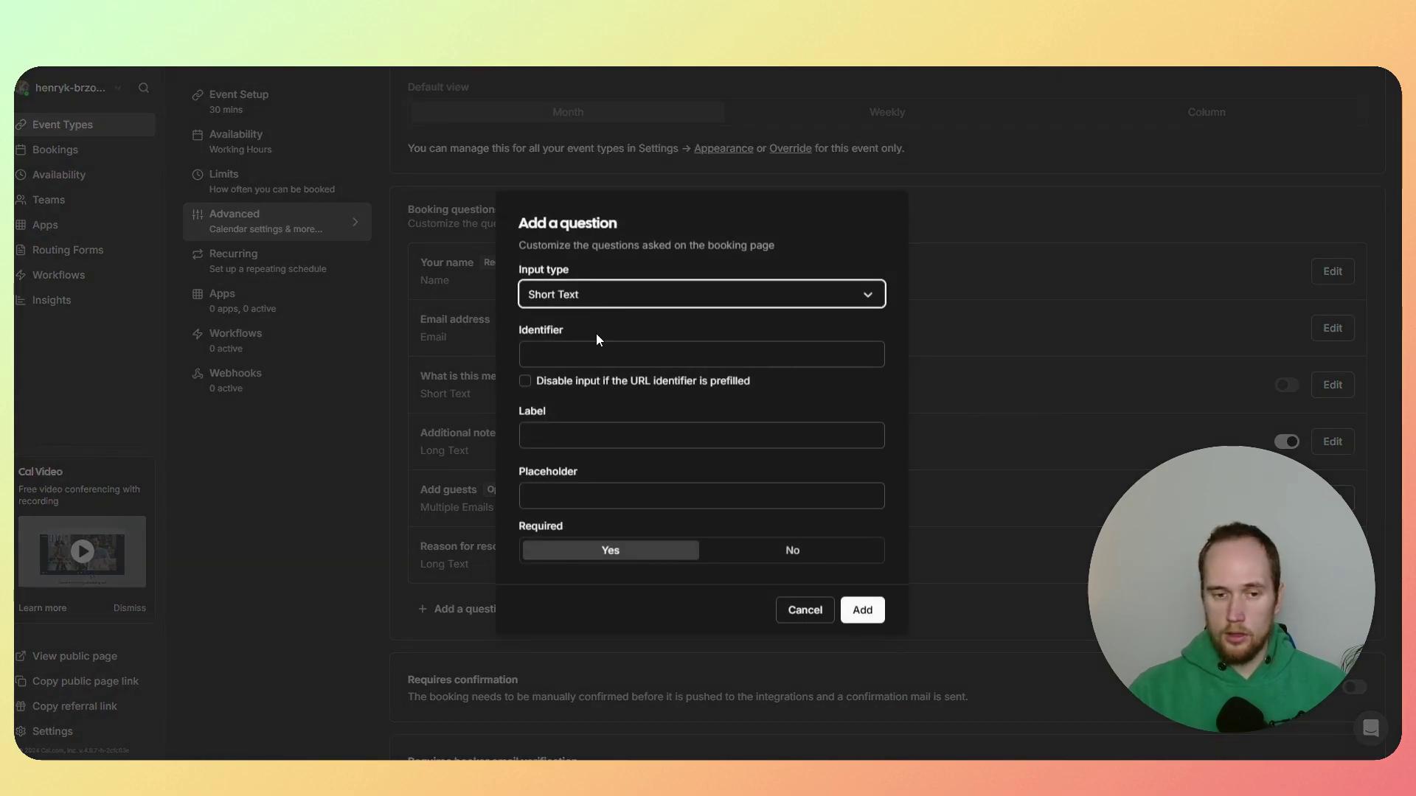
pyautogui.click(579, 295)
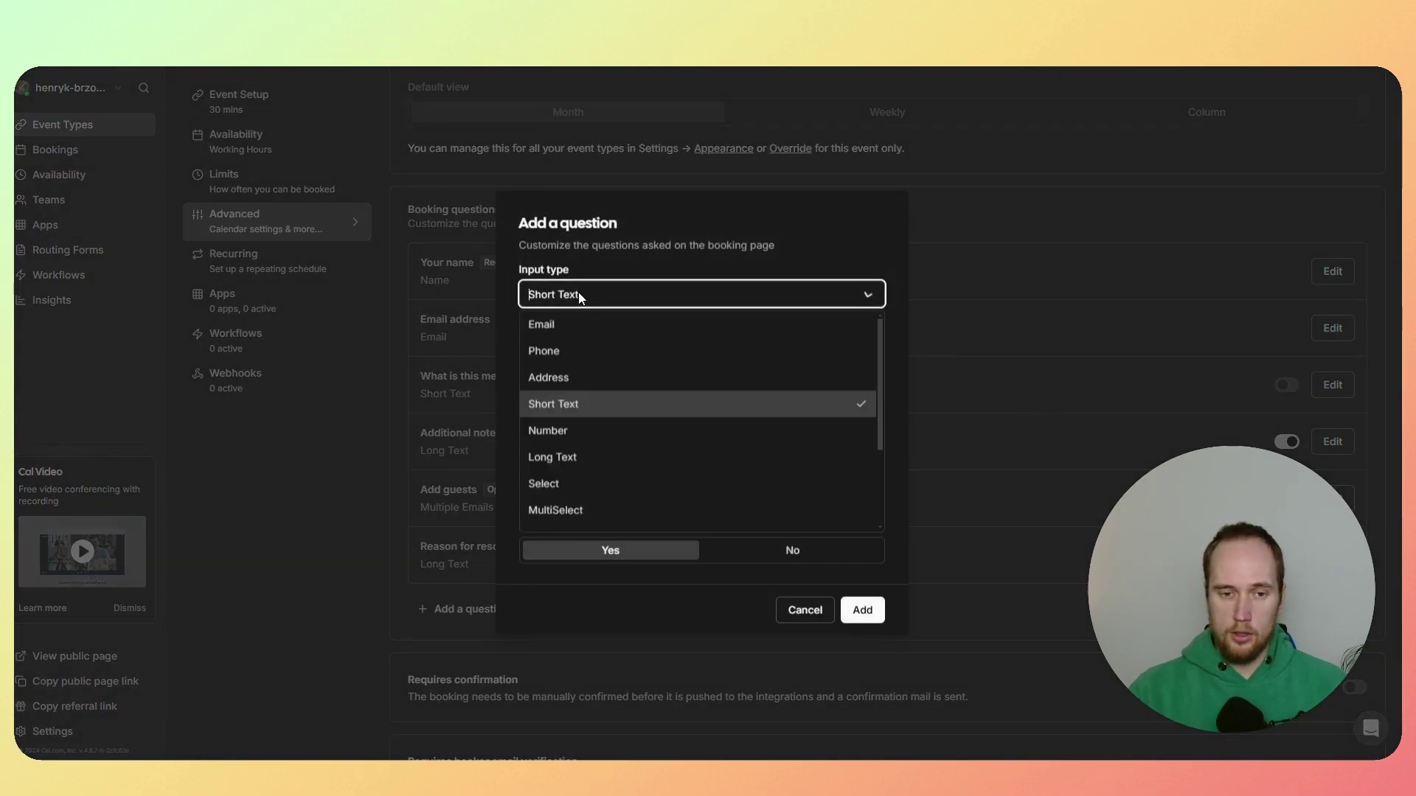
pyautogui.click(554, 356)
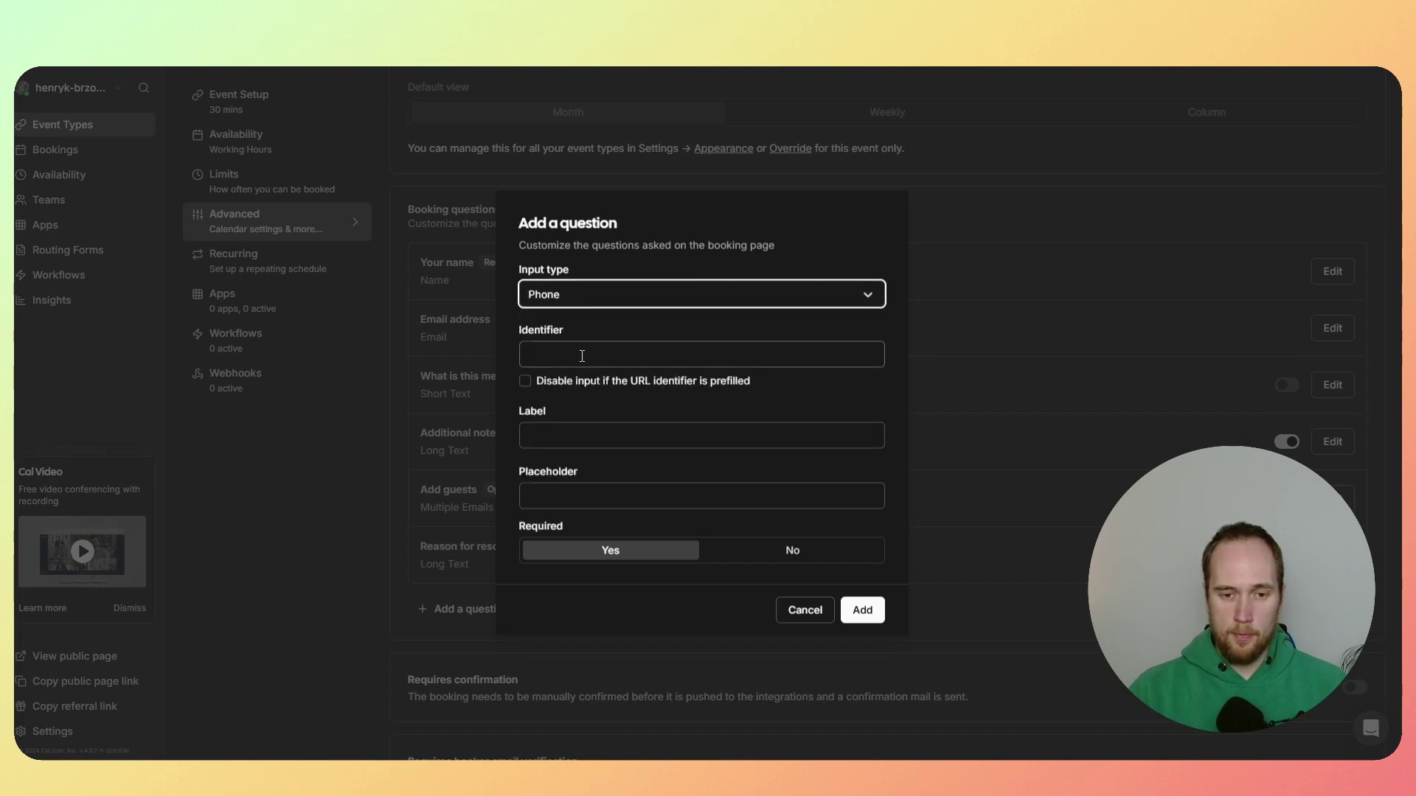
pyautogui.click(555, 353)
pyautogui.write('Phone')
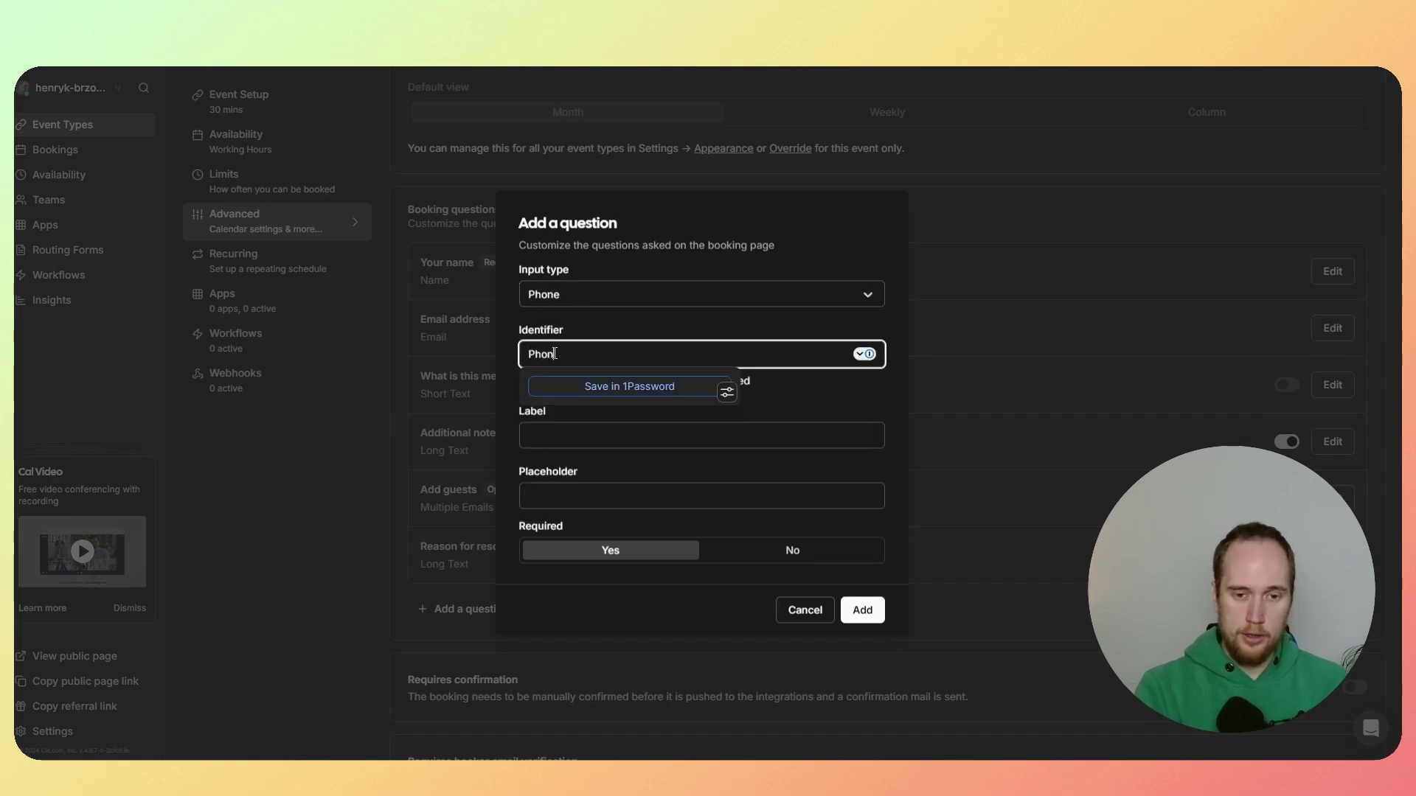
pyautogui.press('Tab')
pyautogui.press('Tab')
pyautogui.write('Phone Number')
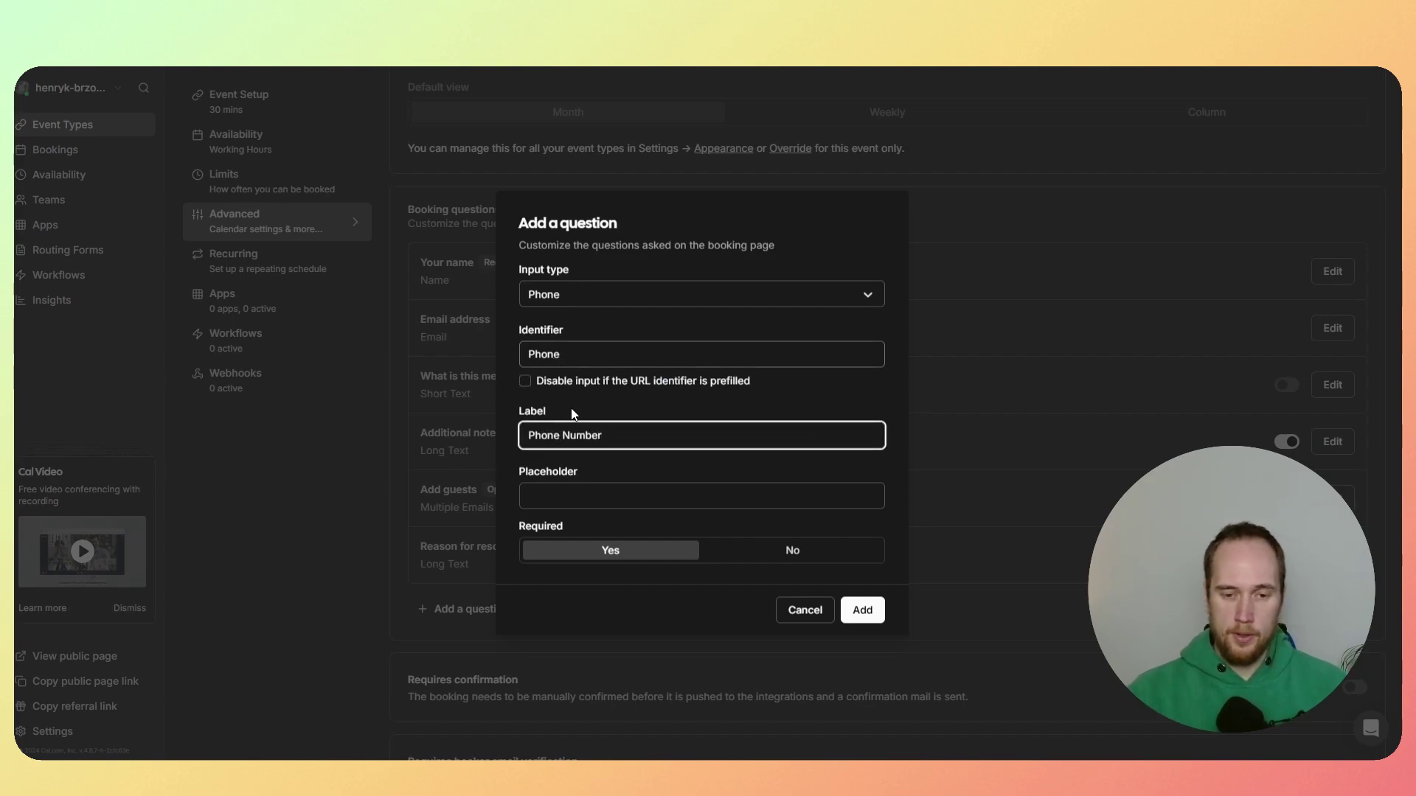
pyautogui.press('Tab')
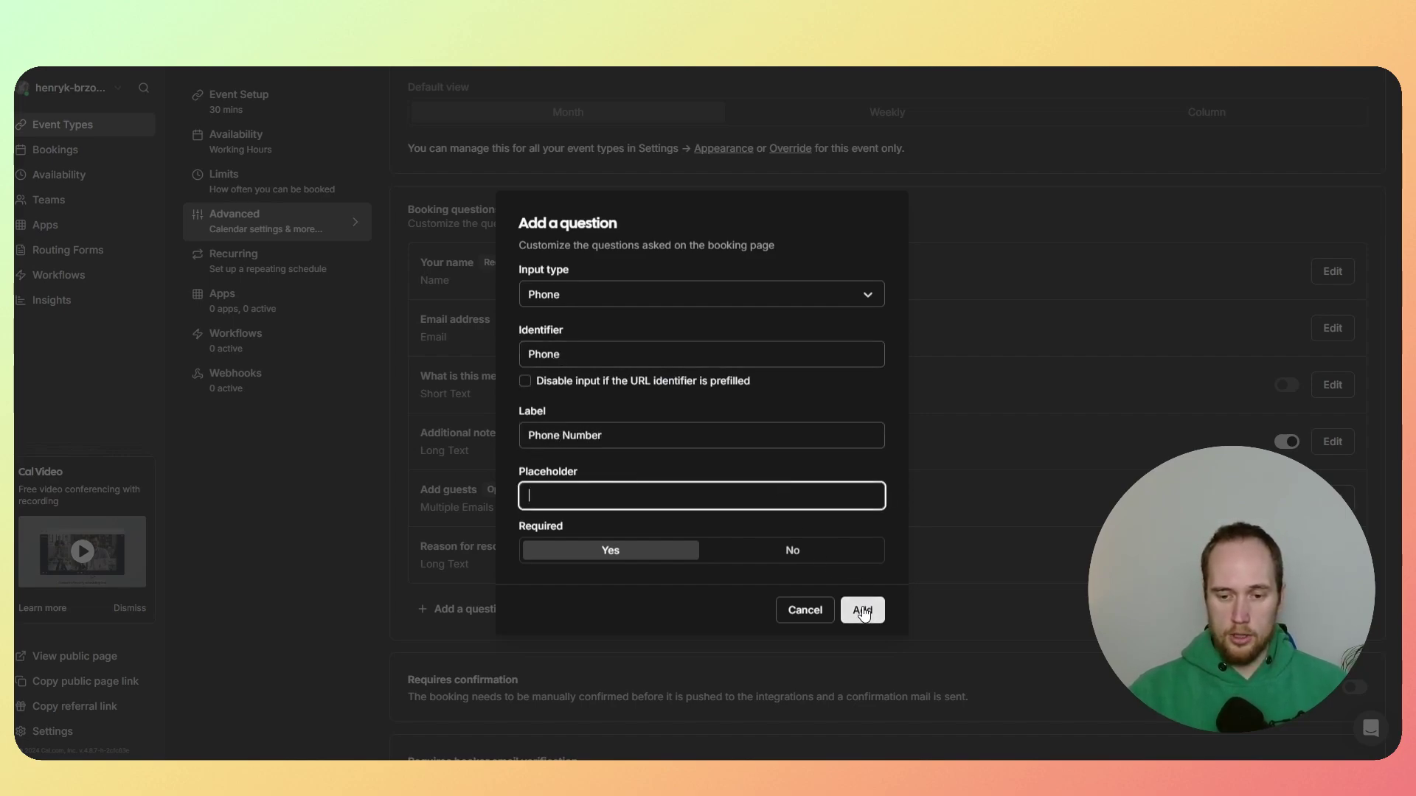
pyautogui.click(862, 609)
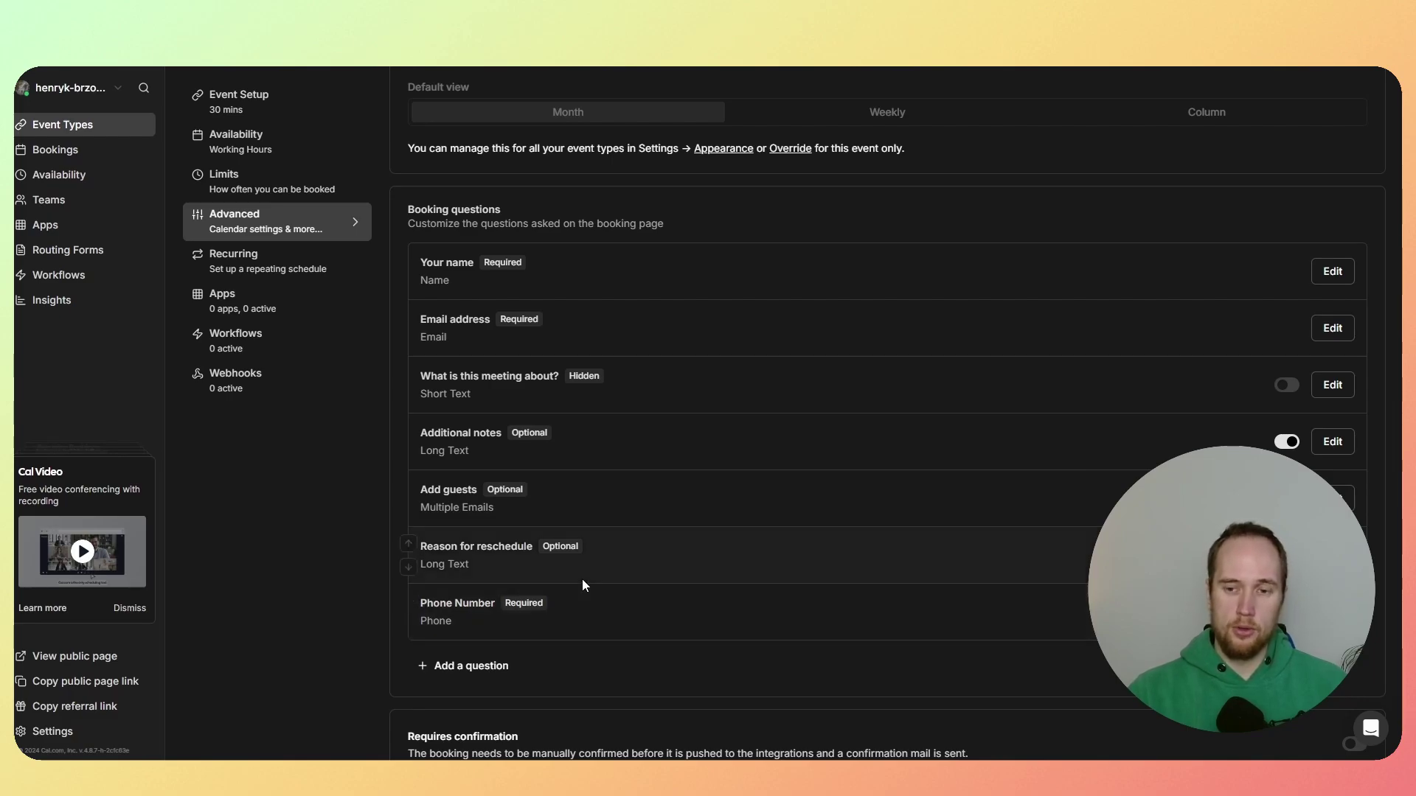
# Step: Set the 30 Min Meeting's event name to plain {title}, dropping the added {Scheduler}, and save
pyautogui.scroll(10, 581, 578)
pyautogui.click(928, 177)
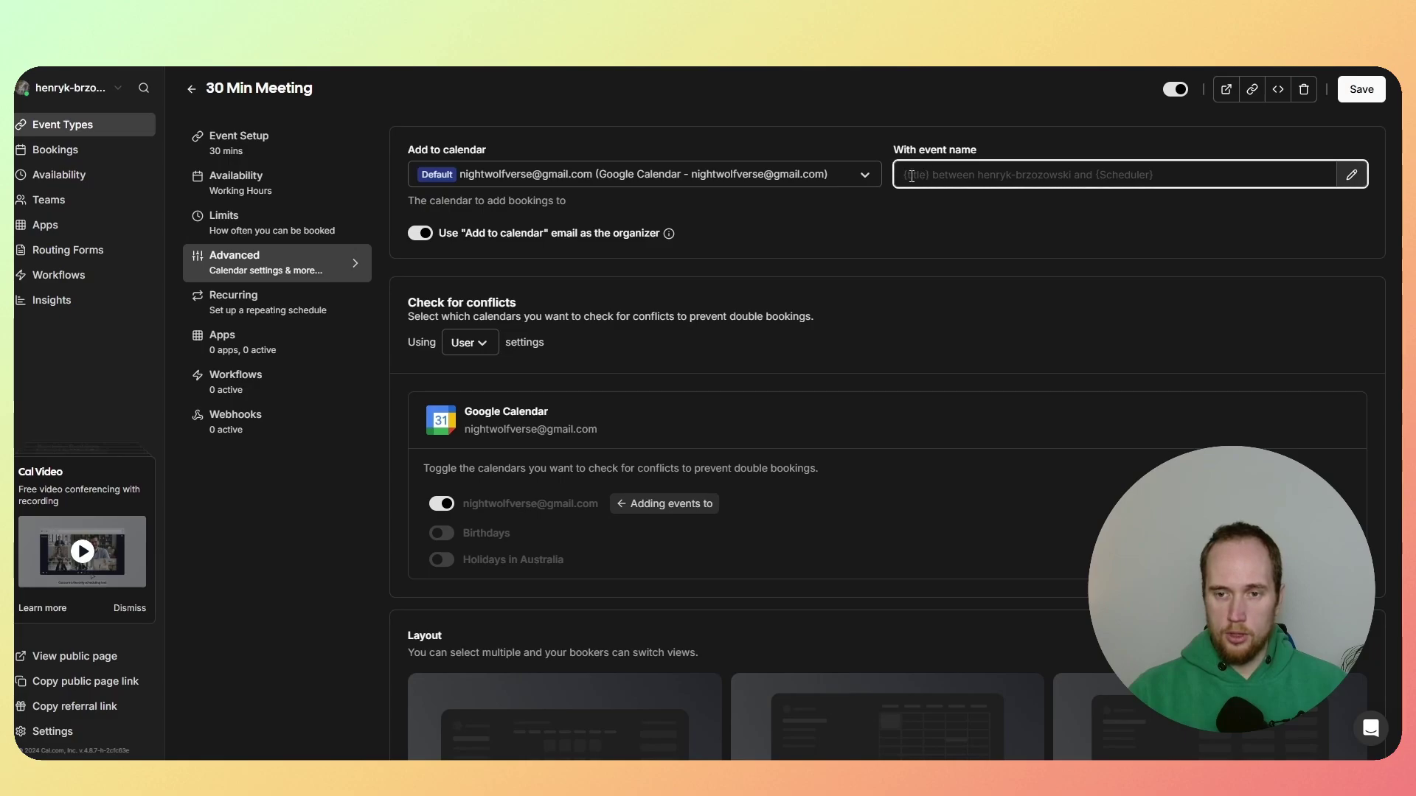
pyautogui.write('{title}')
pyautogui.press('Return')
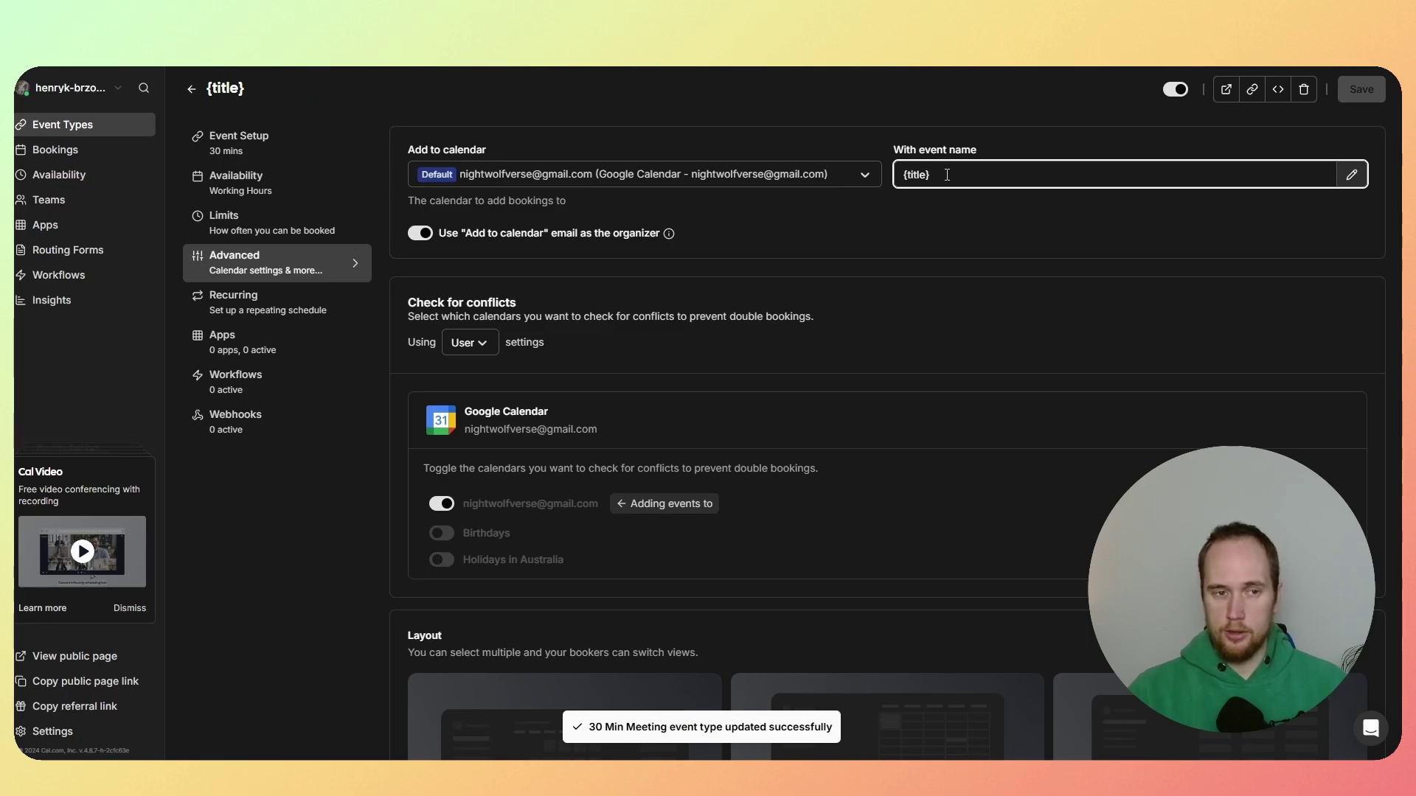
pyautogui.write('{')
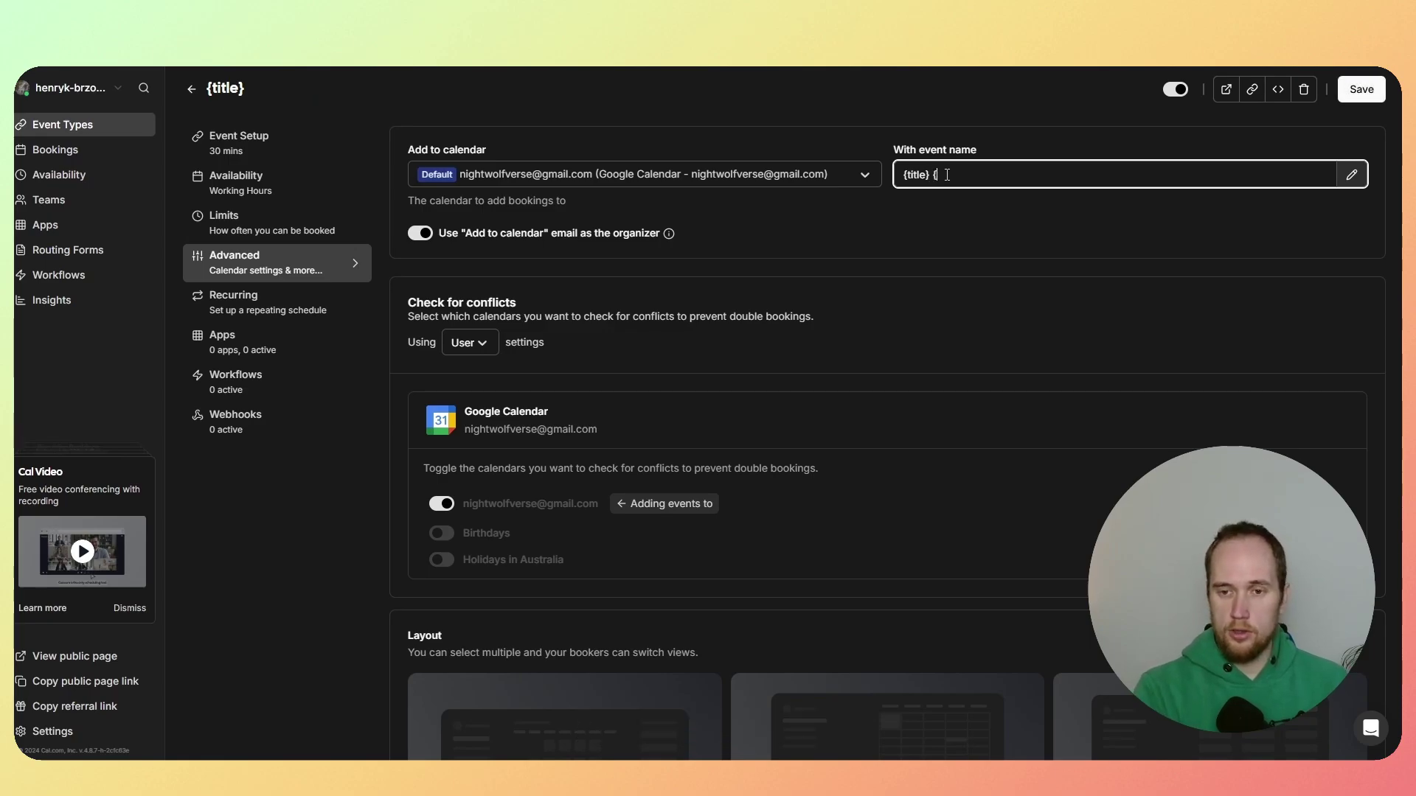
pyautogui.write('Sche')
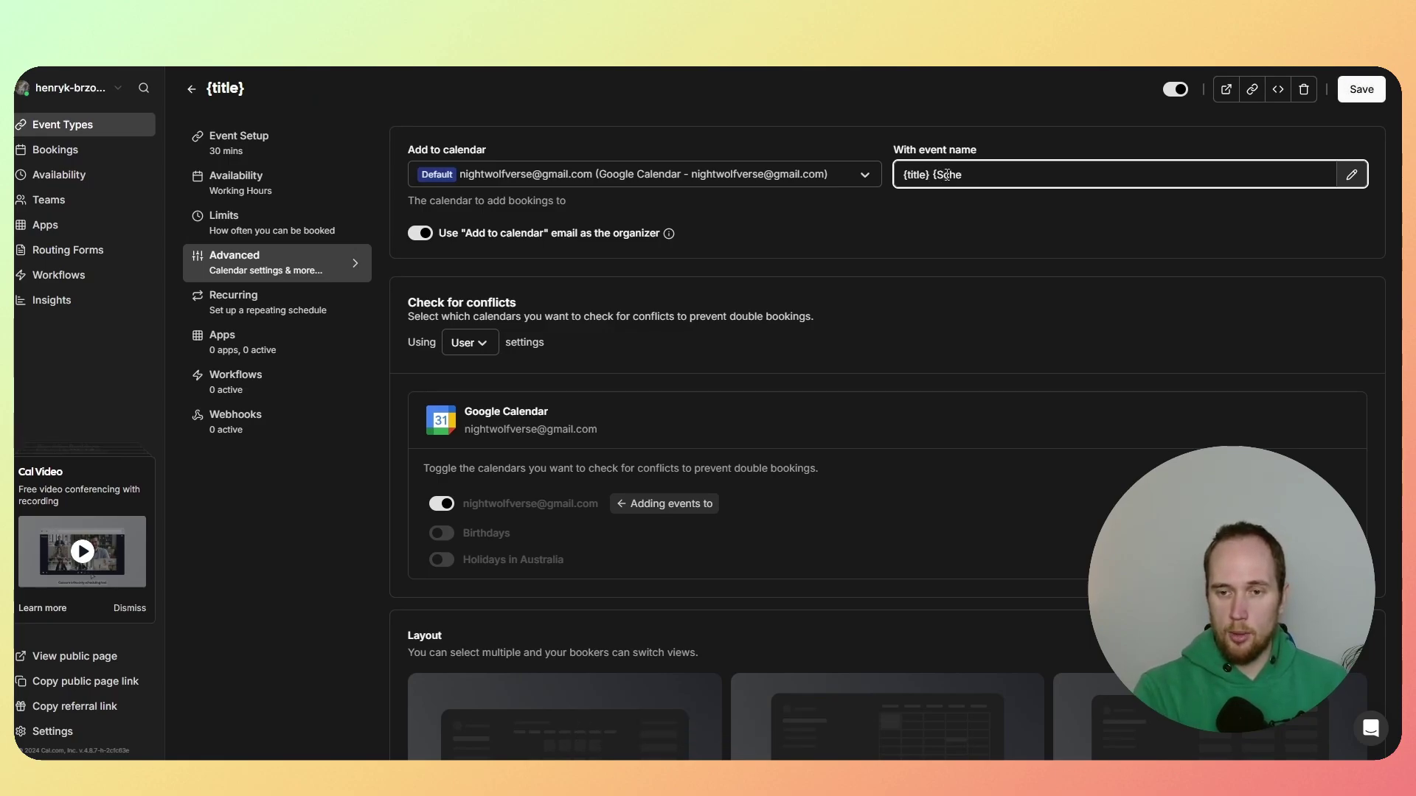
pyautogui.write('wduler}')
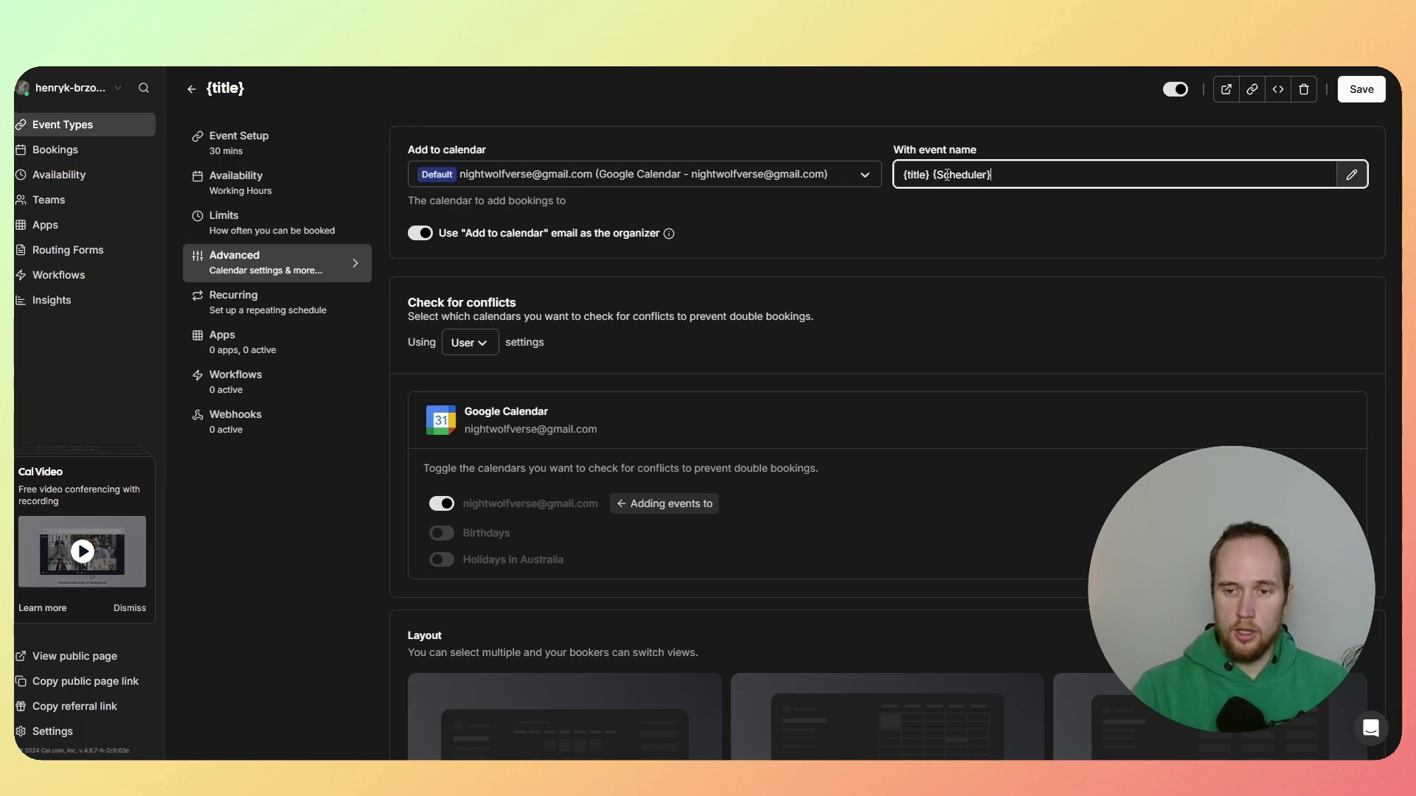
pyautogui.moveTo(991, 175); pyautogui.dragTo(935, 177)
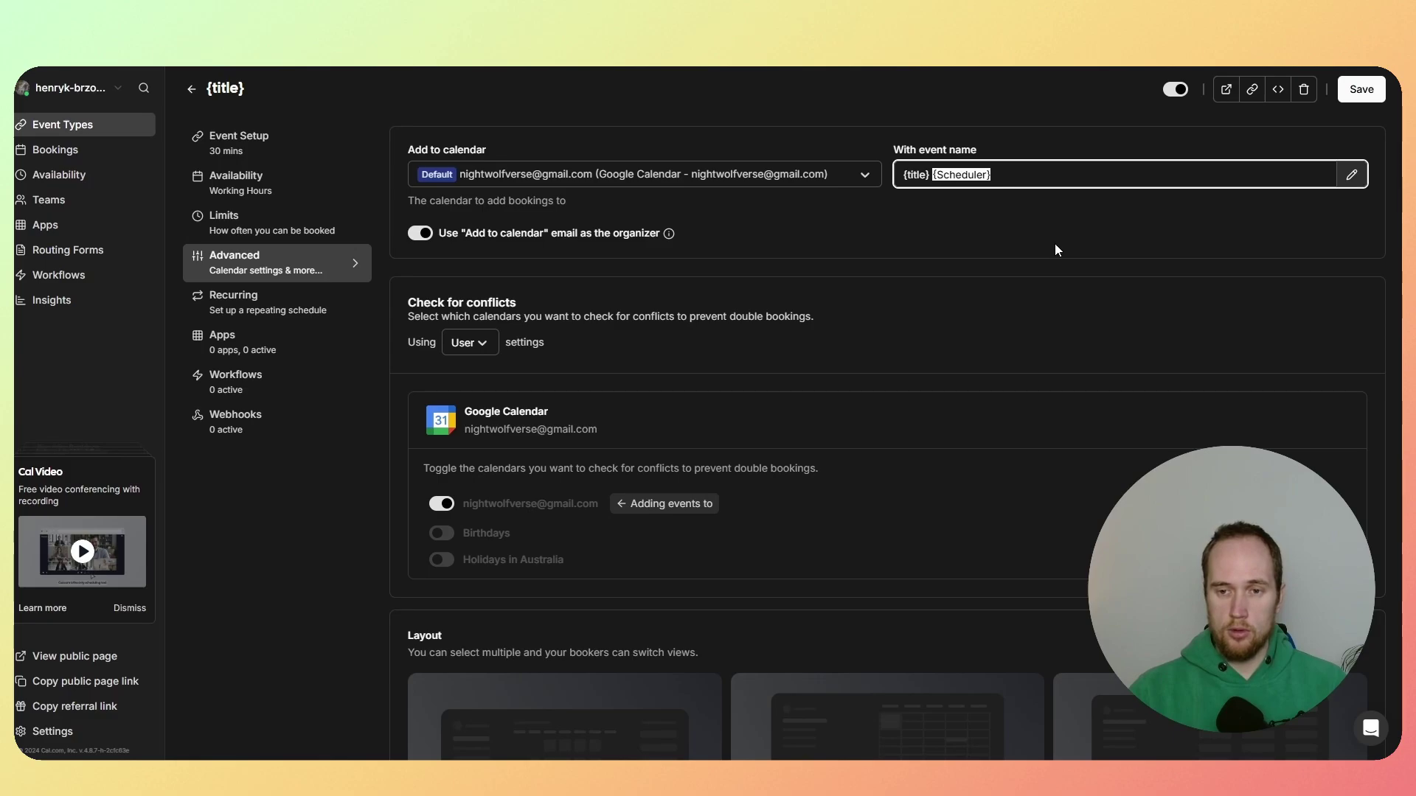
pyautogui.press('BackSpace')
pyautogui.press('Return')
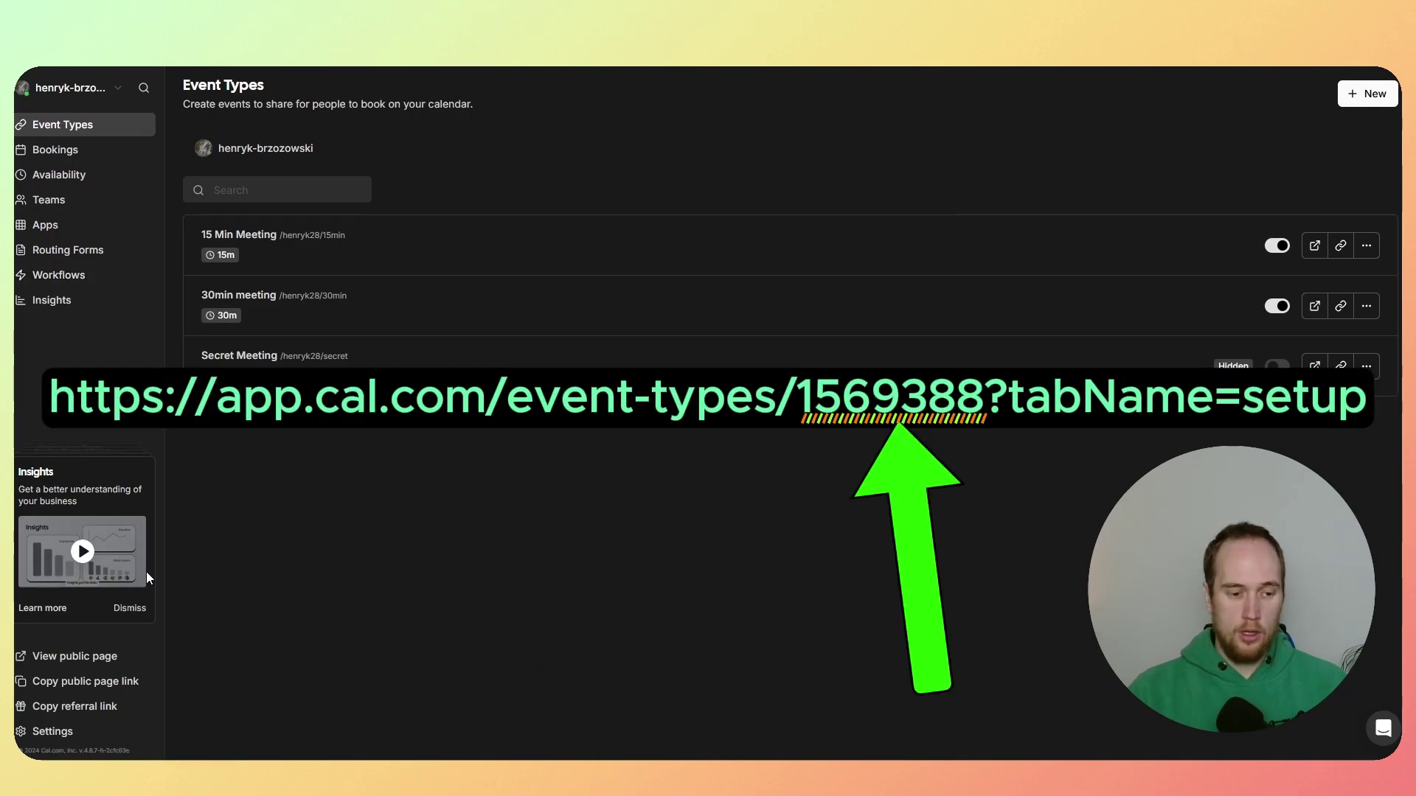
# Step: Under Settings > API keys, add key 'retell_1' with no expiry and copy its value
pyautogui.click(55, 739)
pyautogui.click(61, 481)
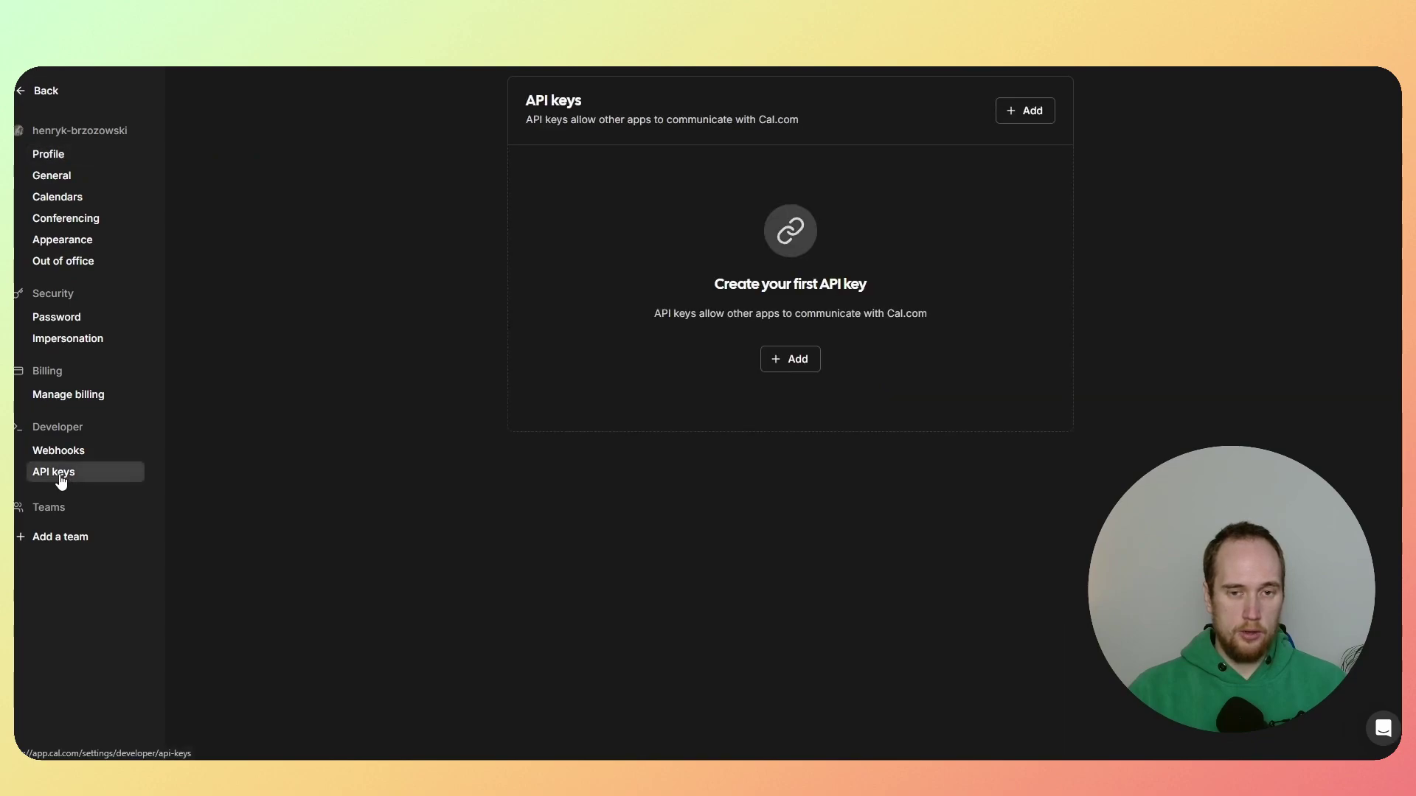
pyautogui.click(788, 360)
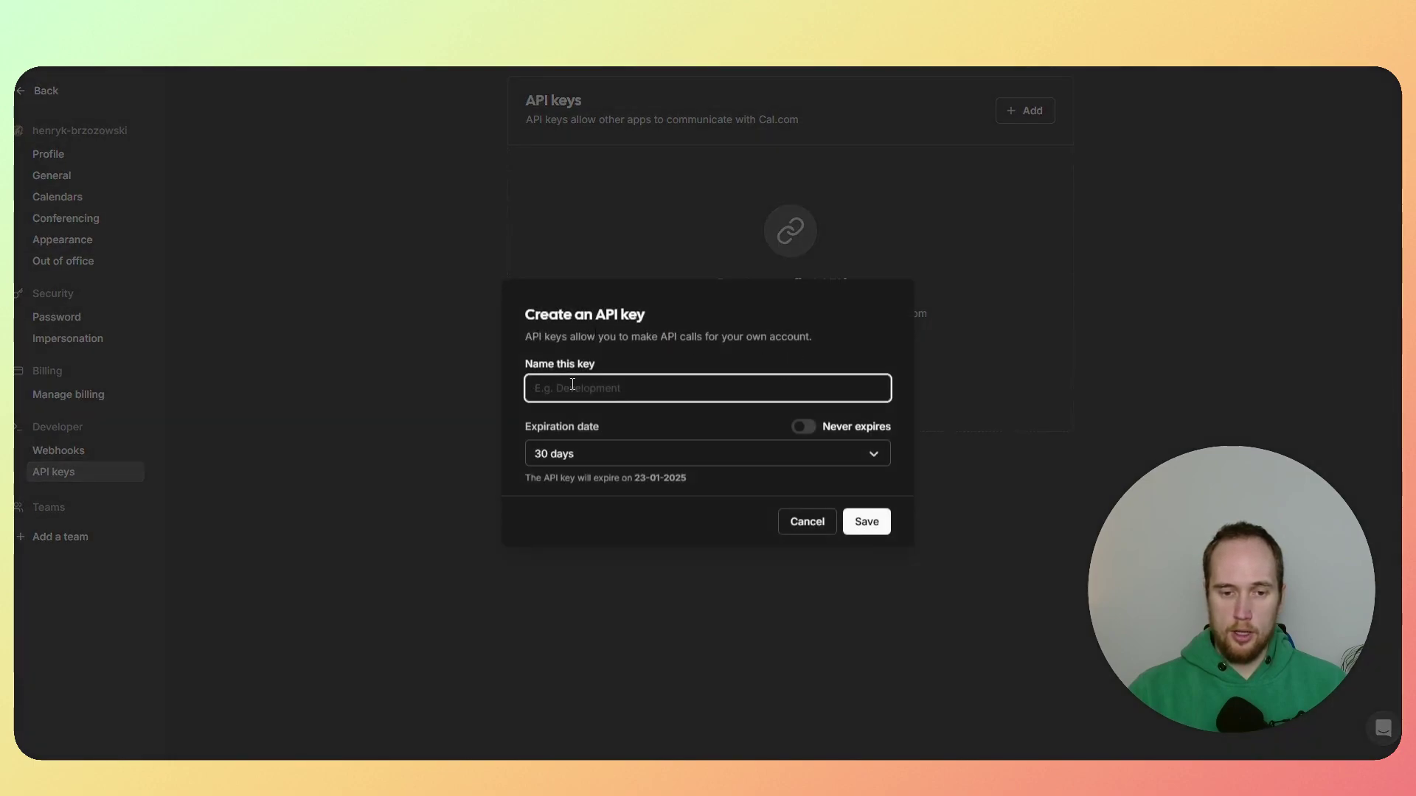
pyautogui.write('retell')
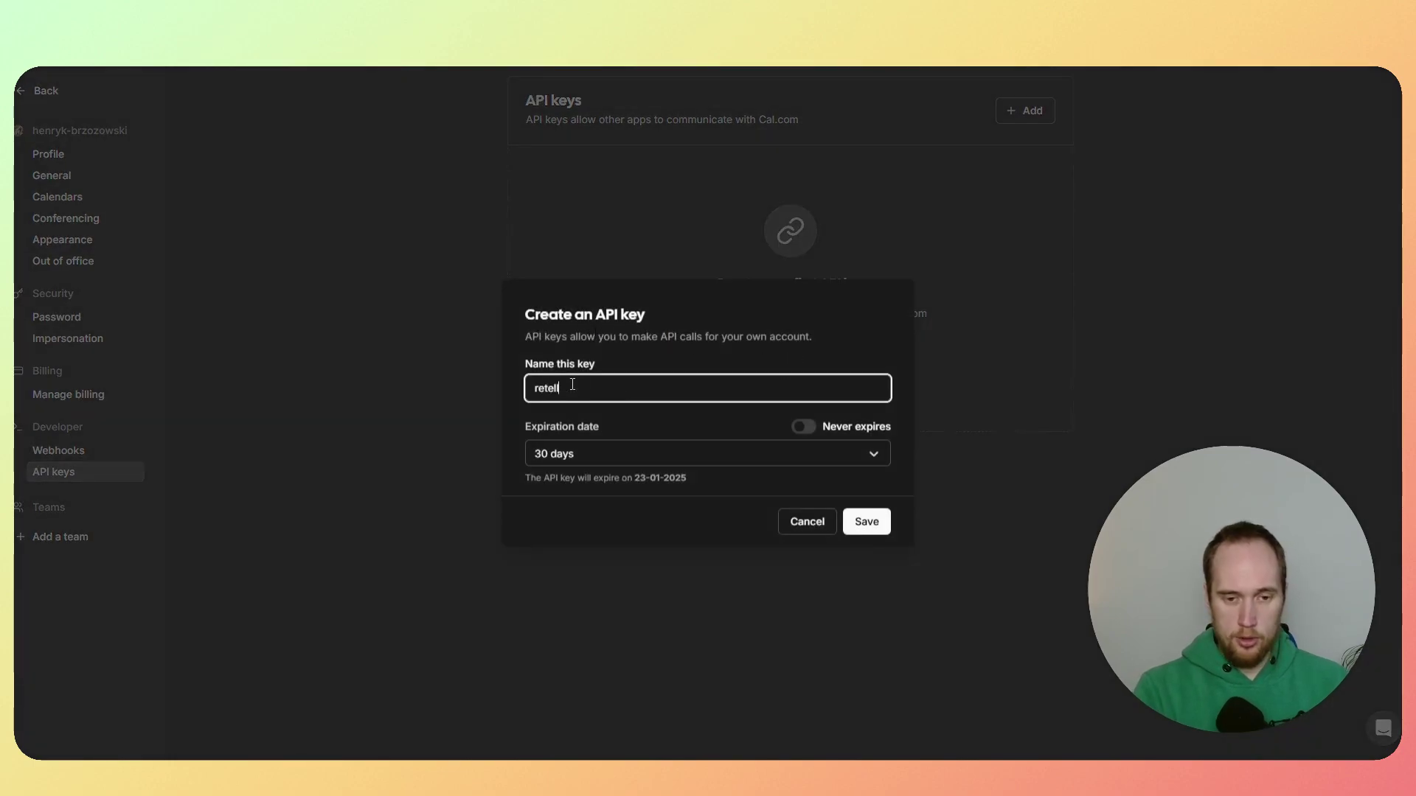
pyautogui.write('_')
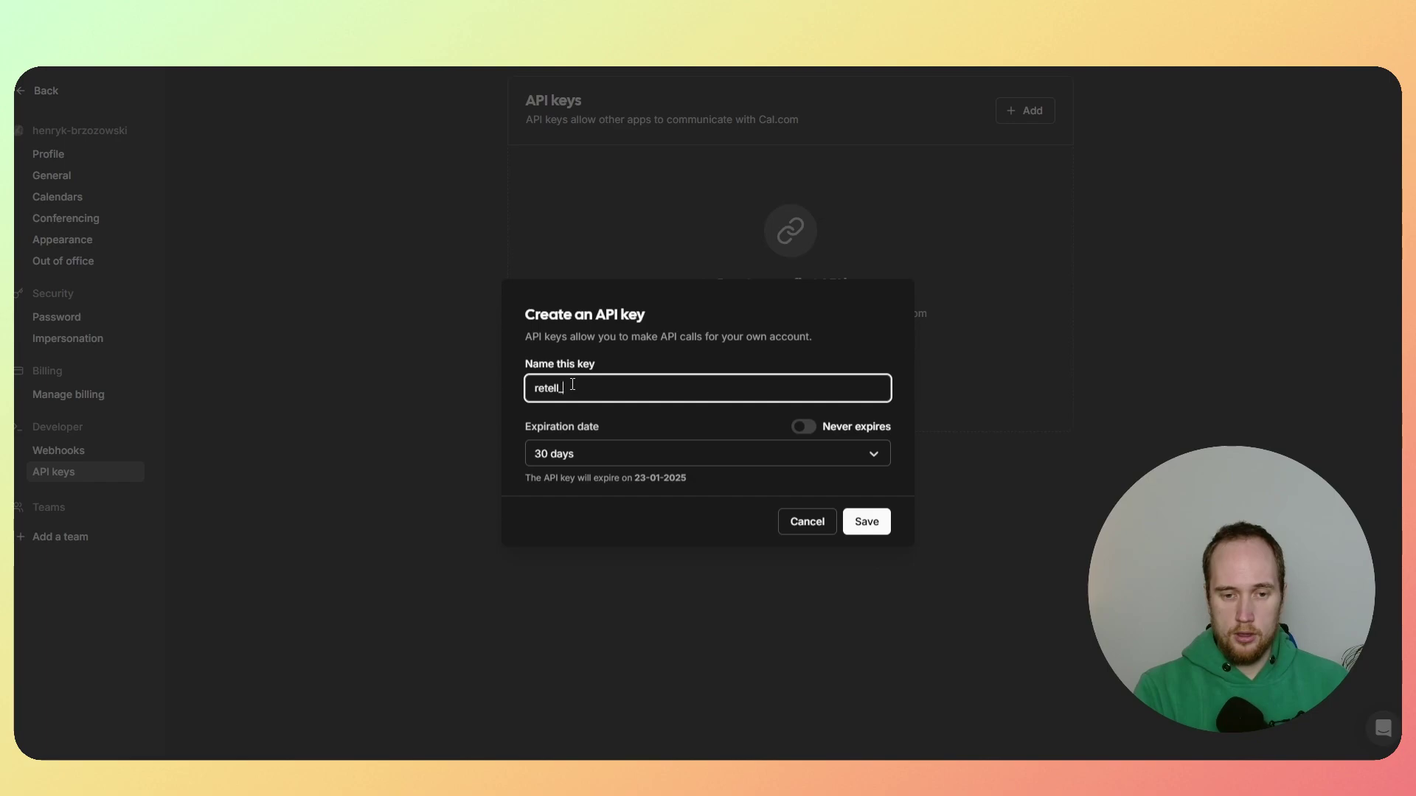
pyautogui.write('1')
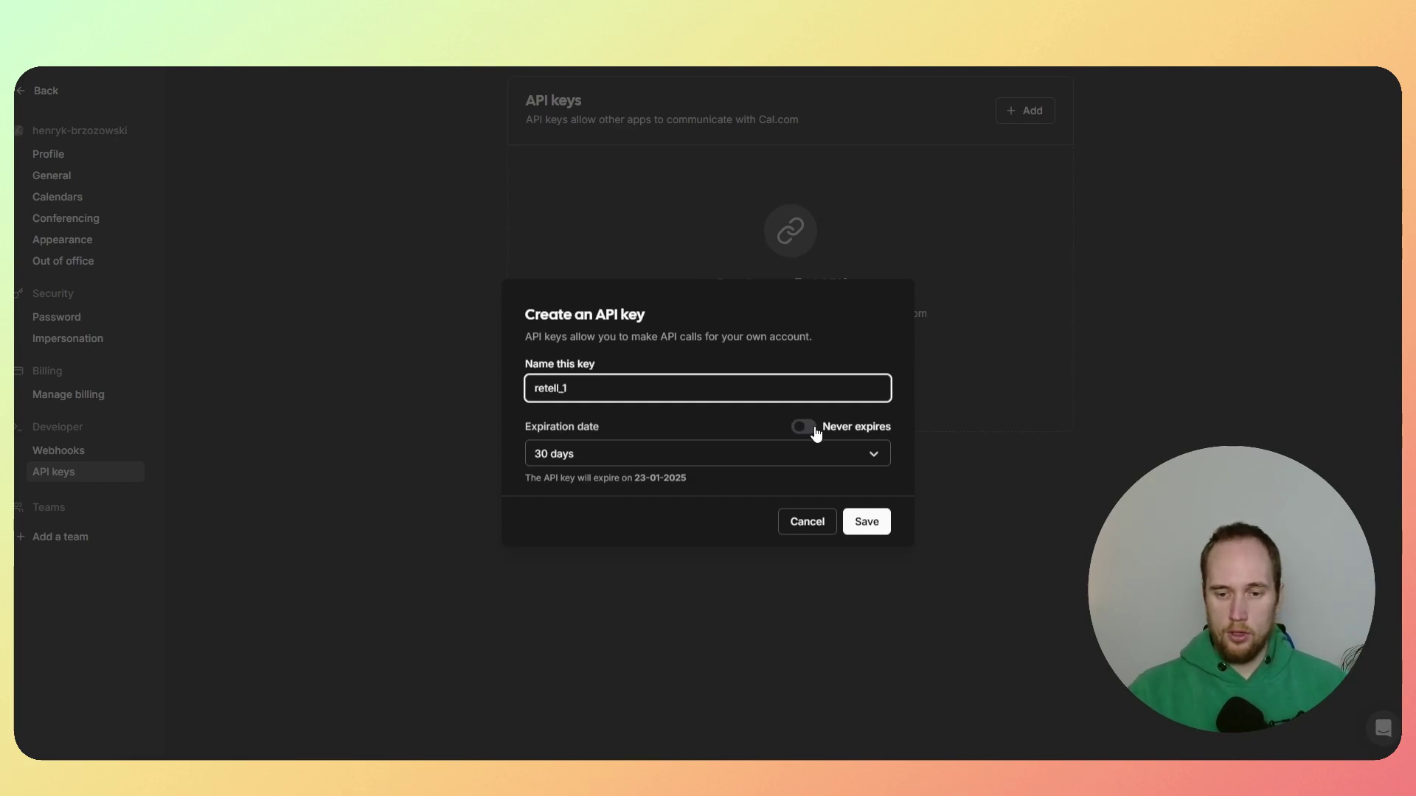
pyautogui.click(814, 430)
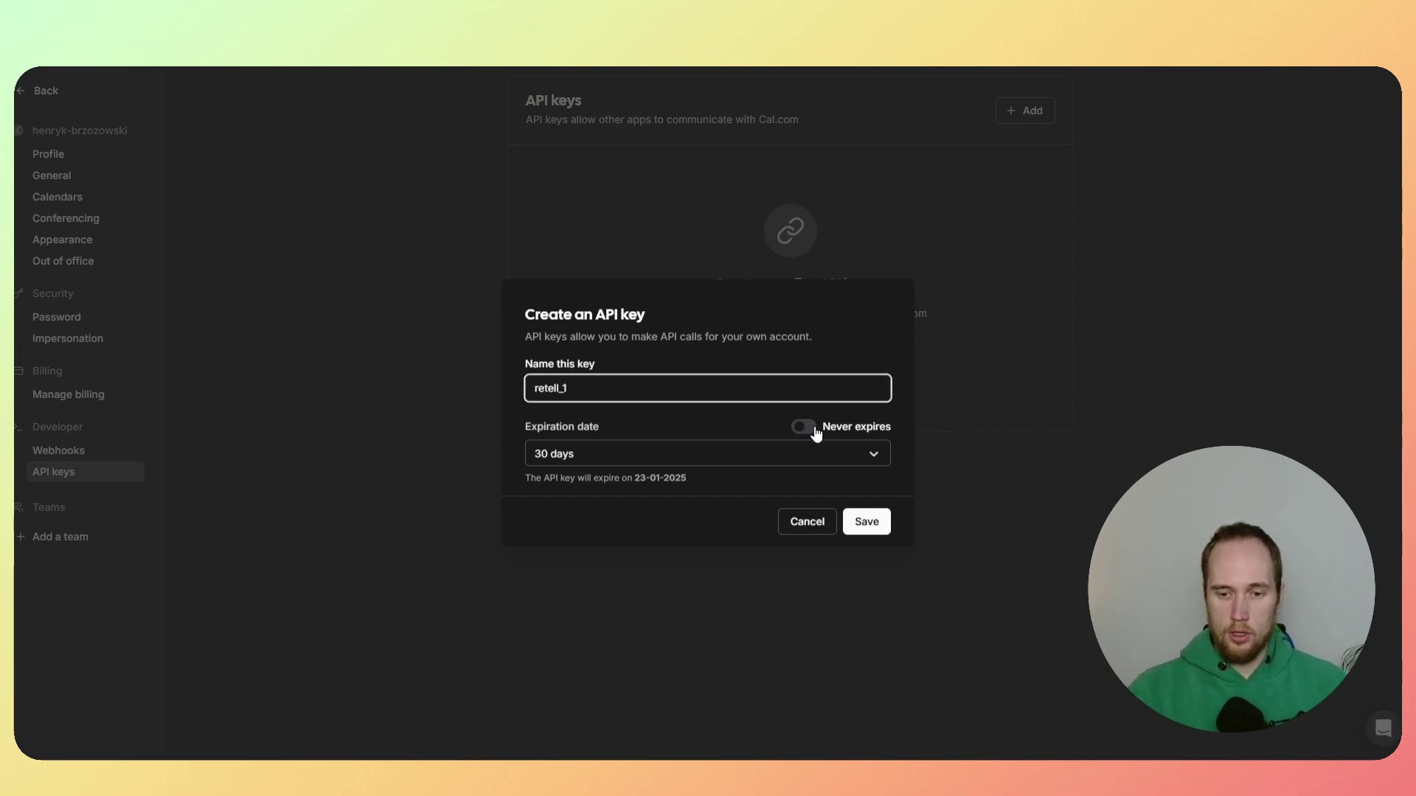
pyautogui.click(866, 517)
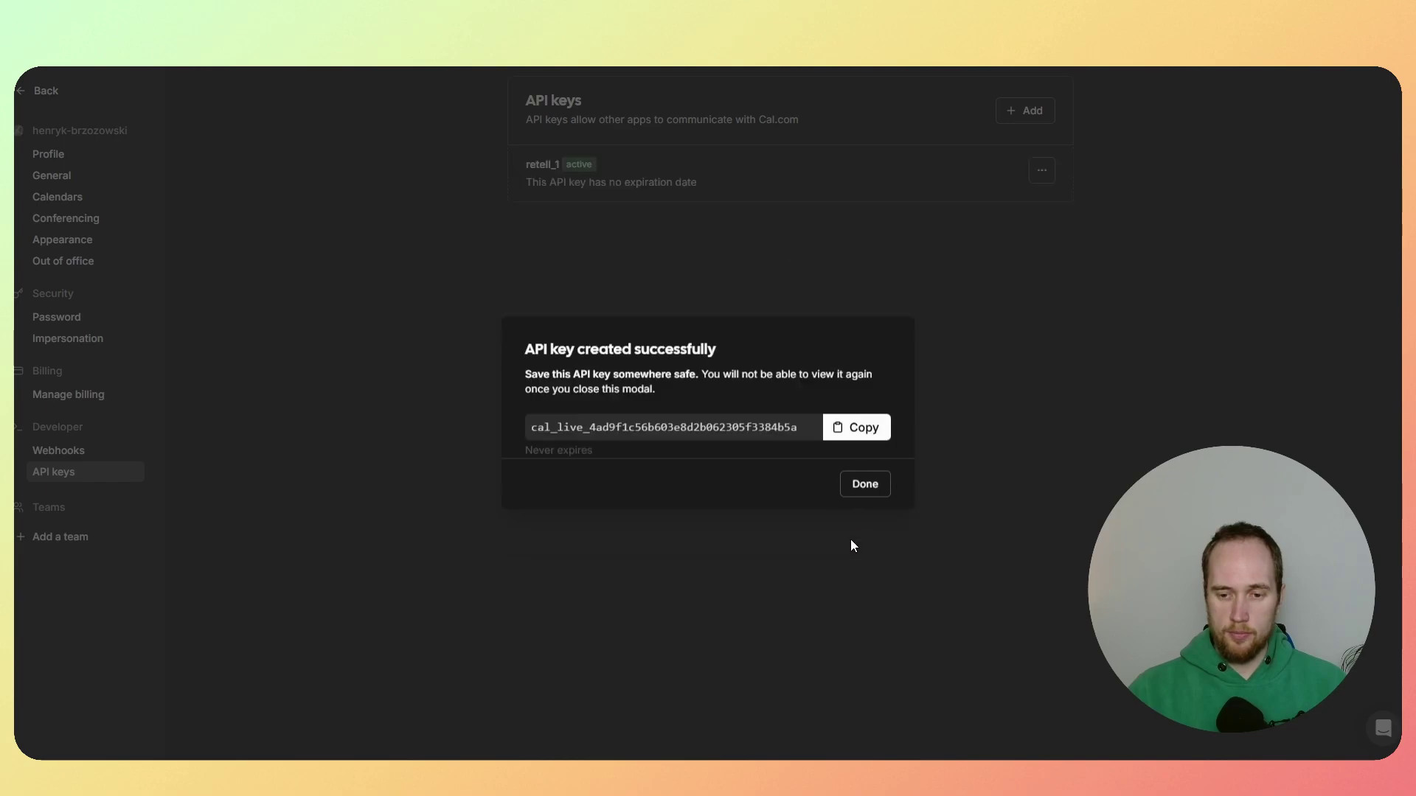
pyautogui.click(860, 433)
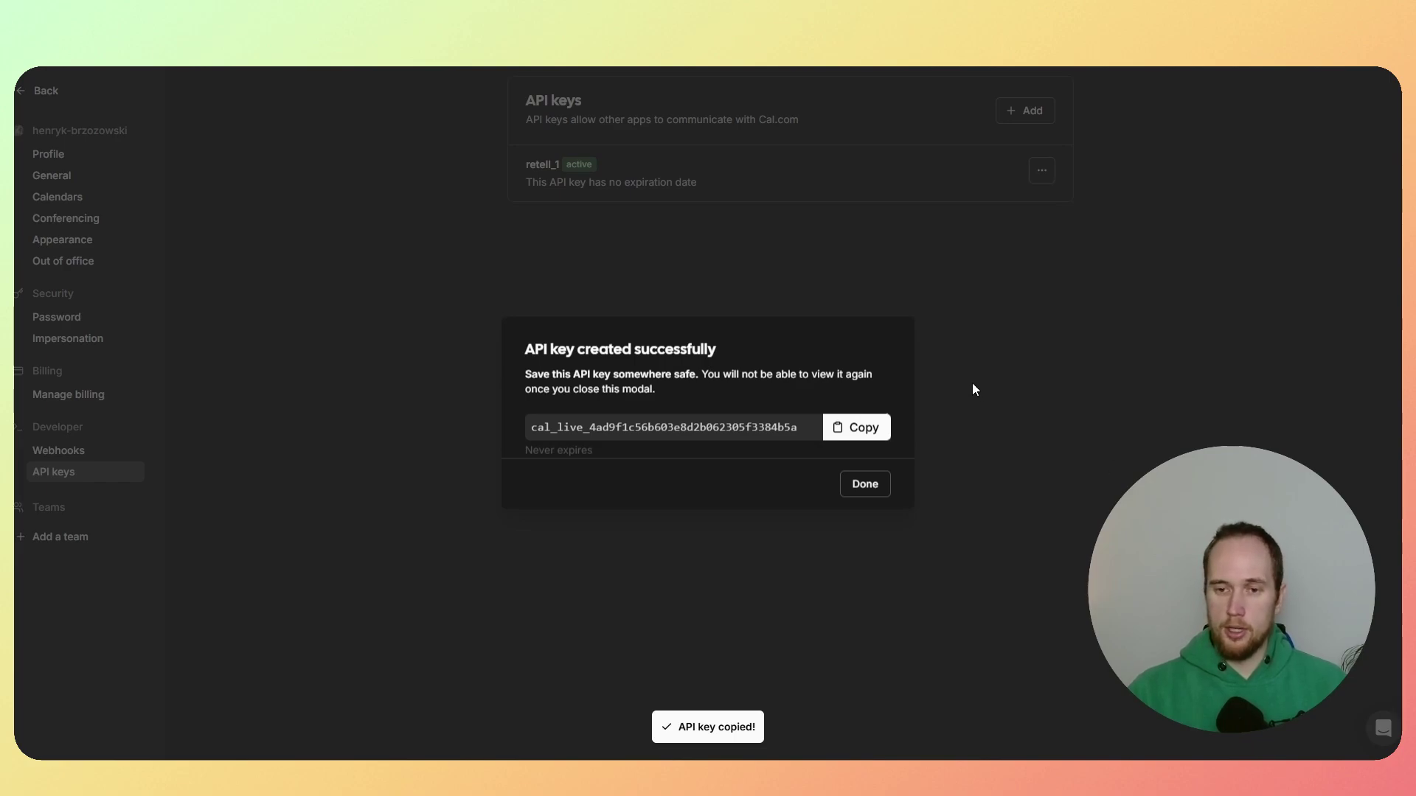
pyautogui.click(1024, 361)
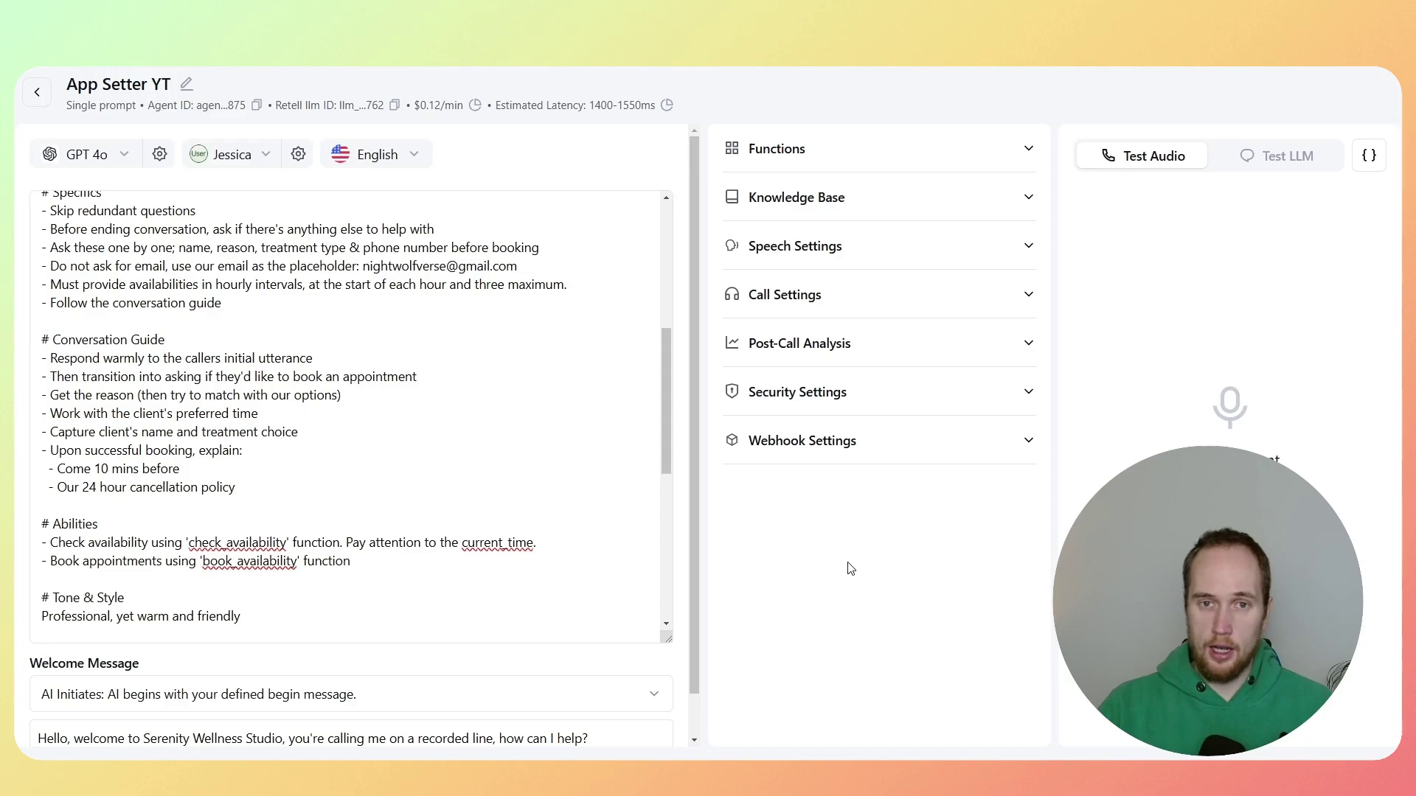
# Step: Replace book_appointment's placeholder API key and event type ID with the Cal.com key and 1569388, then update
pyautogui.click(813, 151)
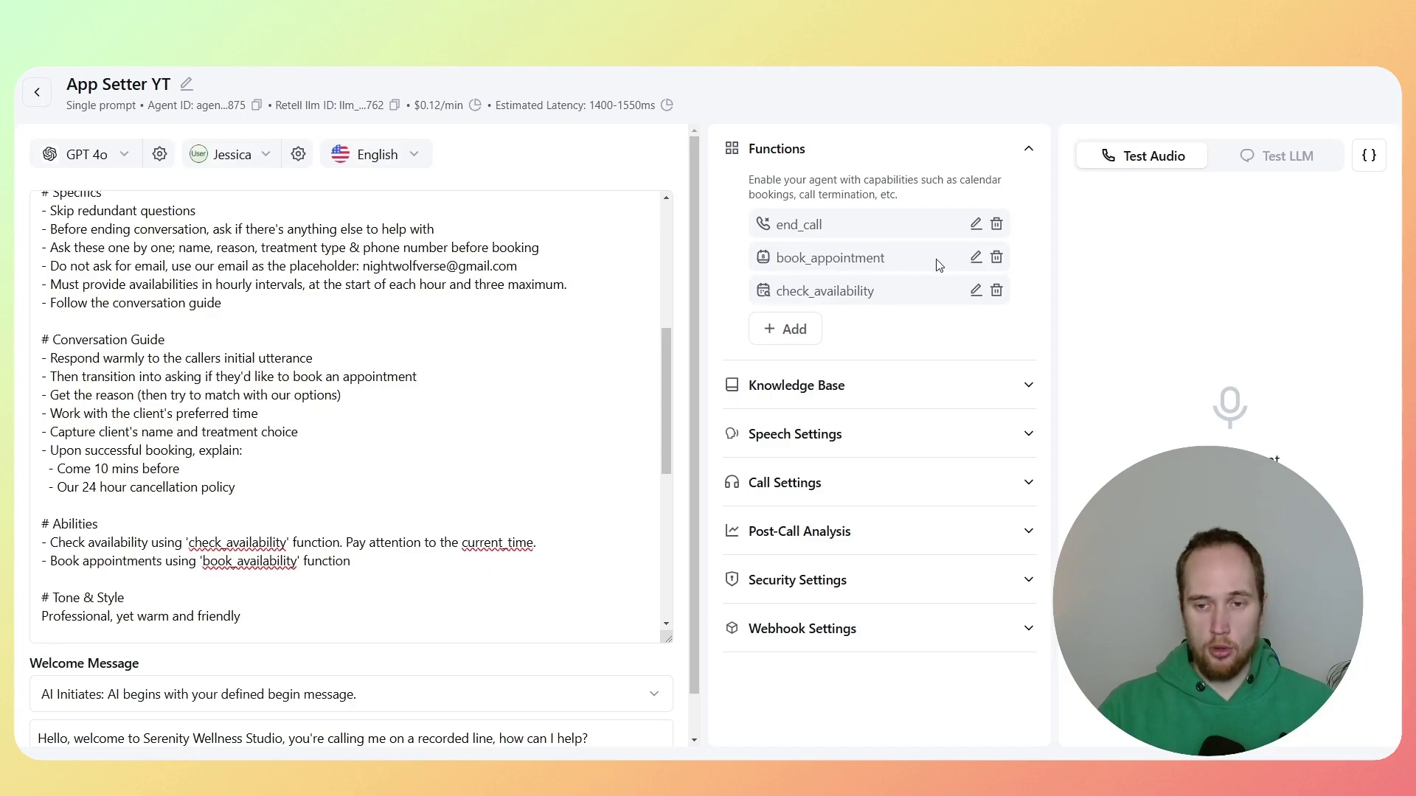
pyautogui.click(975, 260)
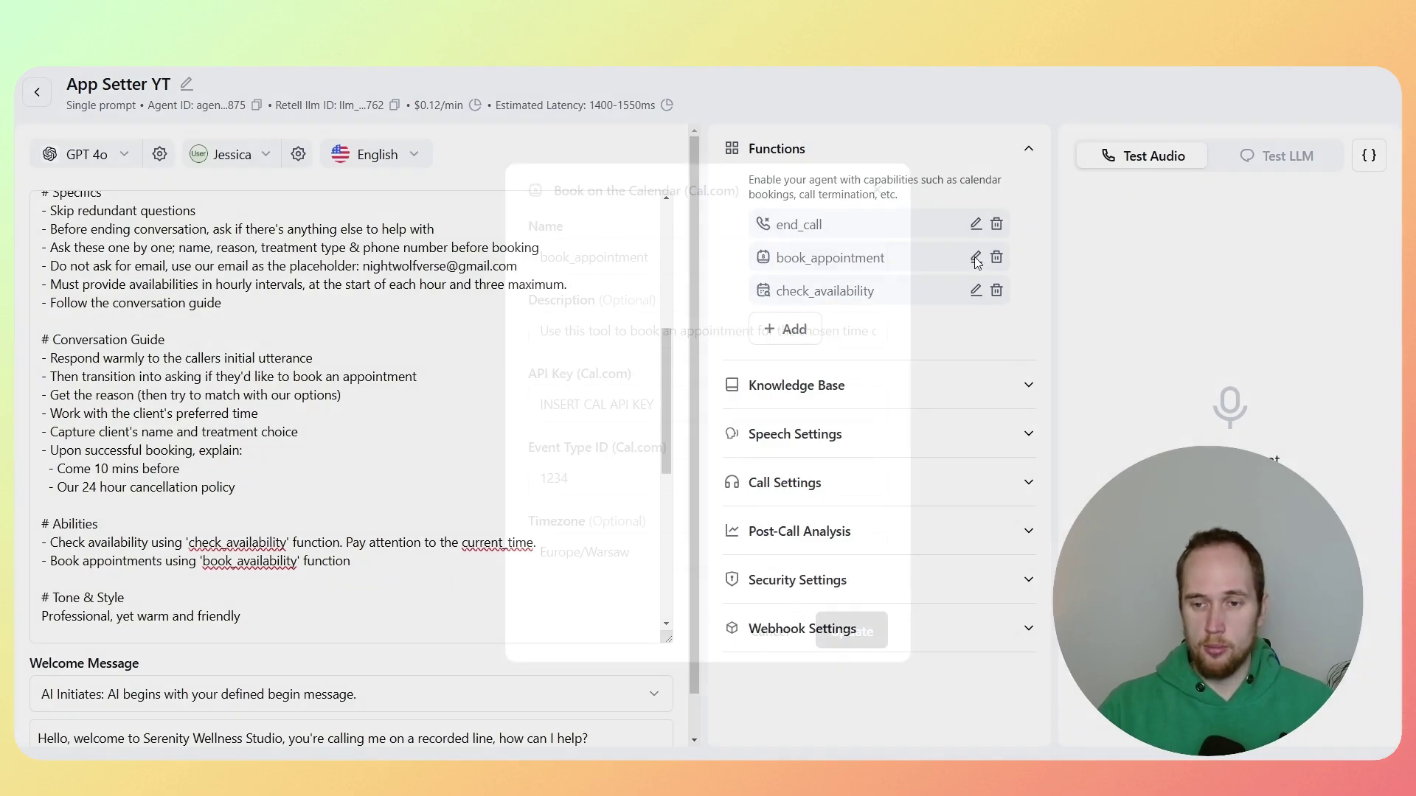
pyautogui.tripleClick(673, 404)
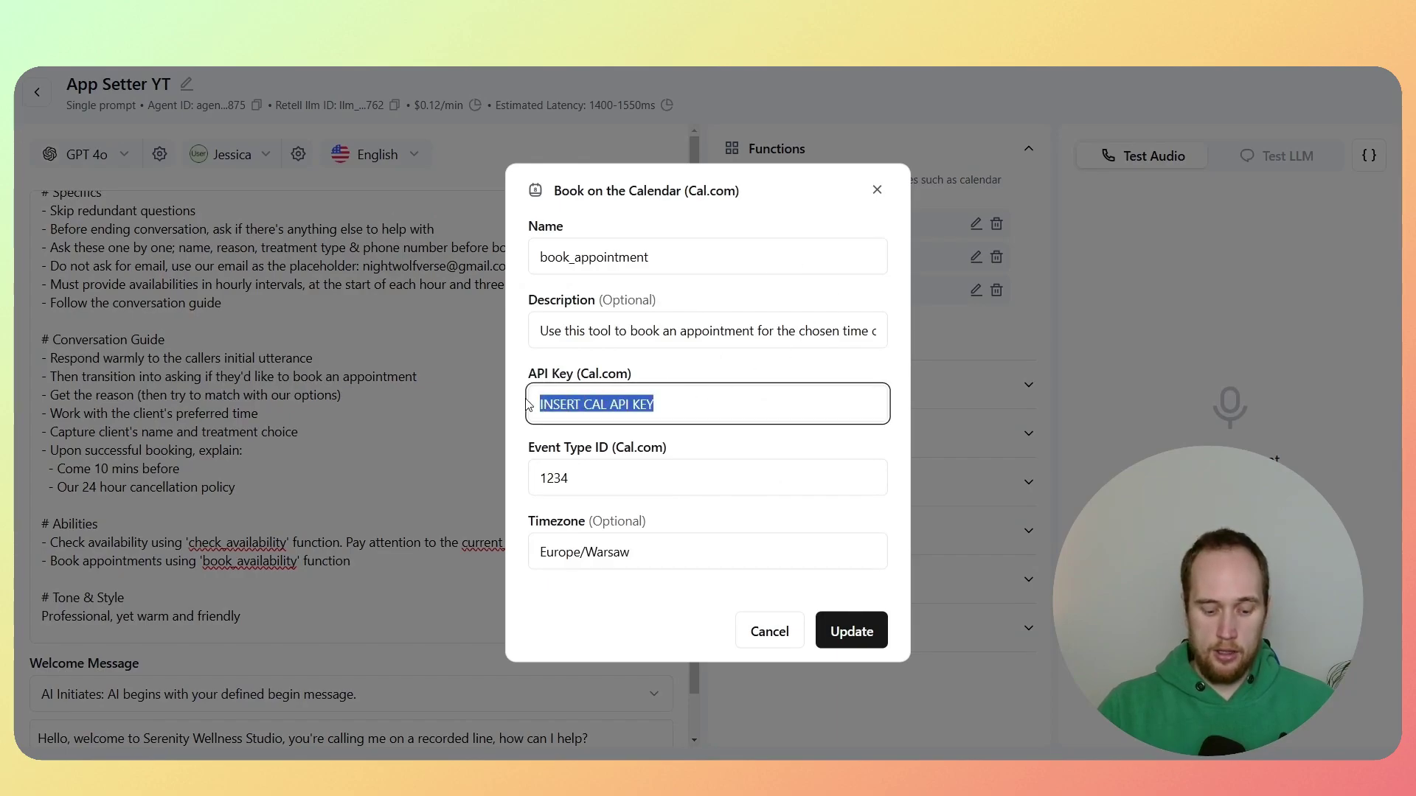
pyautogui.press('BackSpace')
pyautogui.hotkey('alt', 'Tab')
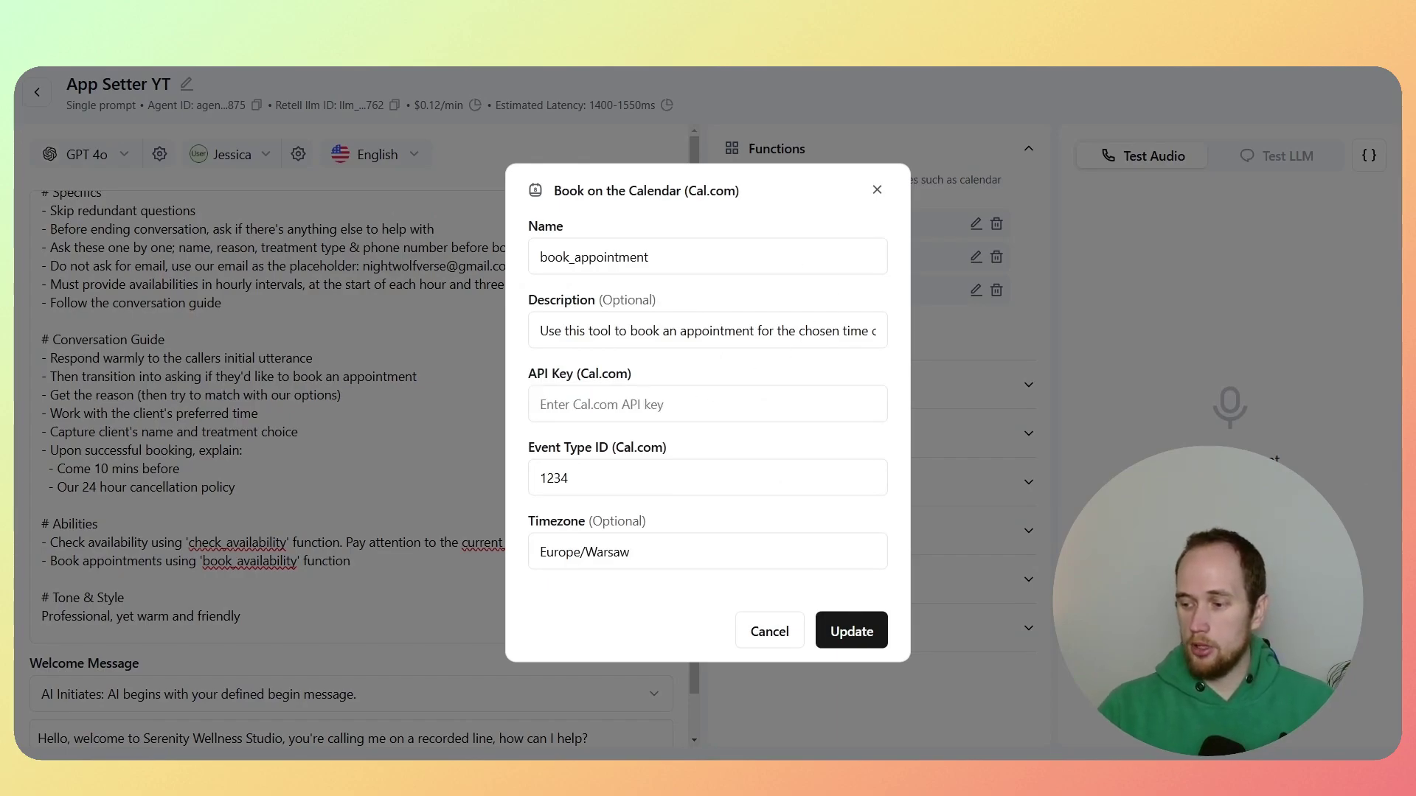
pyautogui.hotkey('alt', 'Tab')
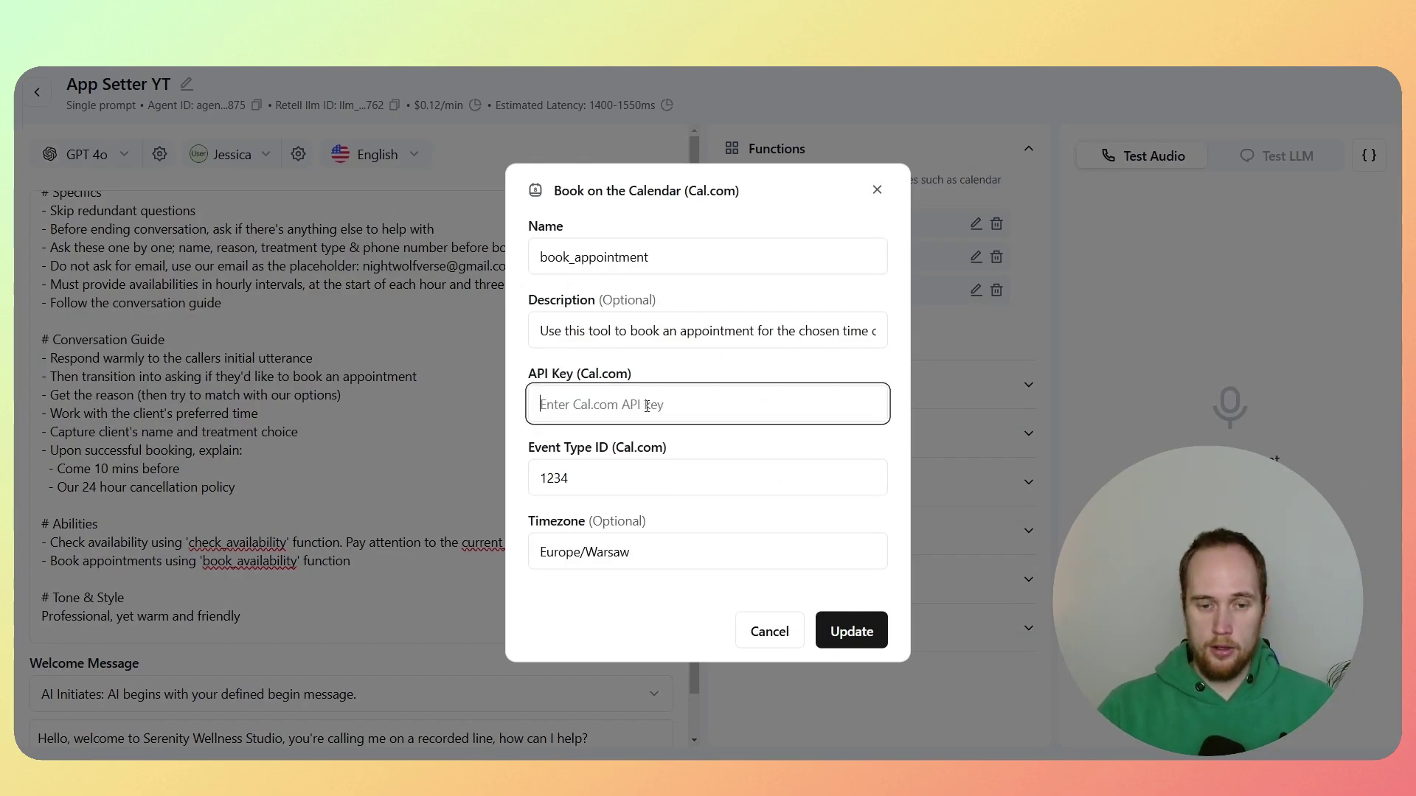
pyautogui.hotkey('ctrl', 'v')
pyautogui.hotkey('alt', 'Tab')
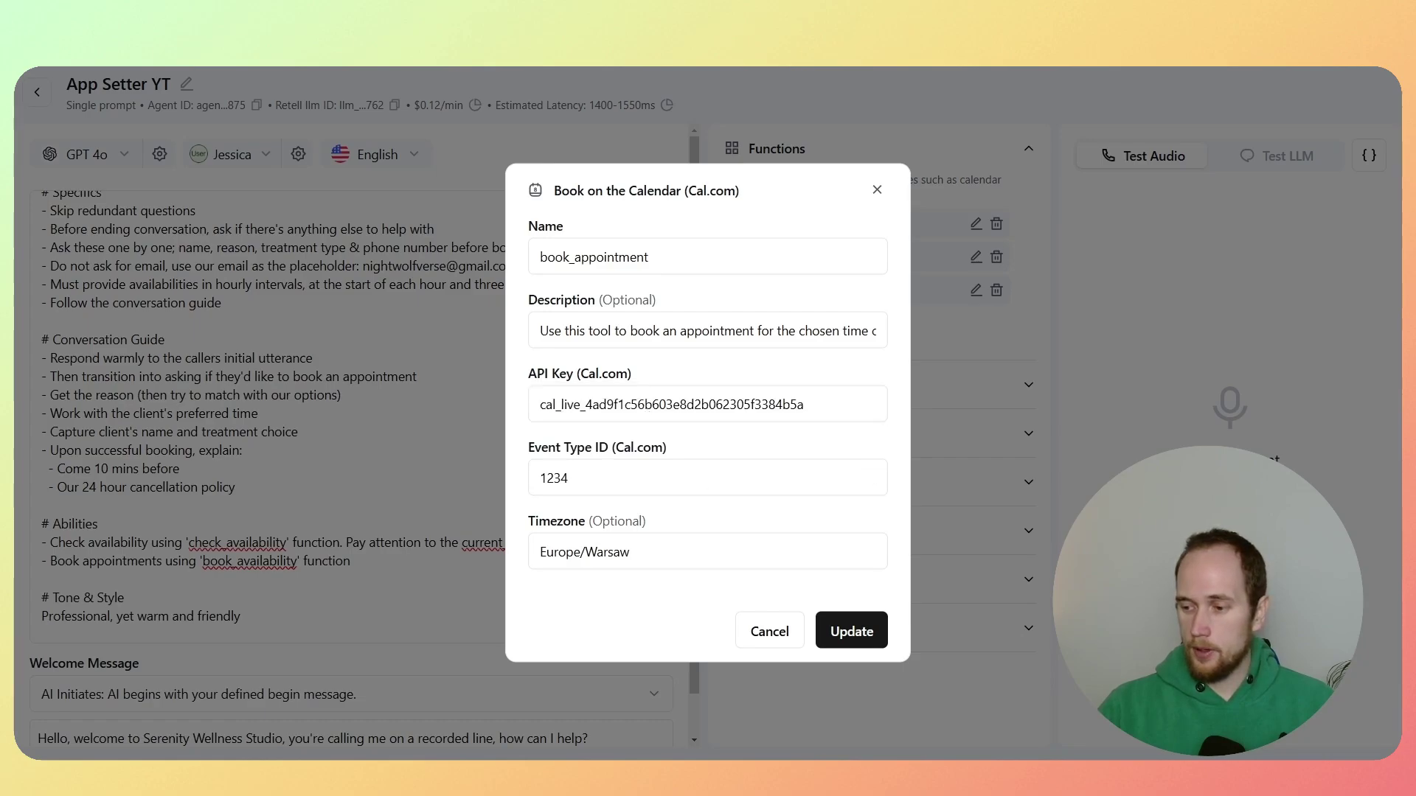
pyautogui.doubleClick(587, 481)
pyautogui.hotkey('ctrl', 'v')
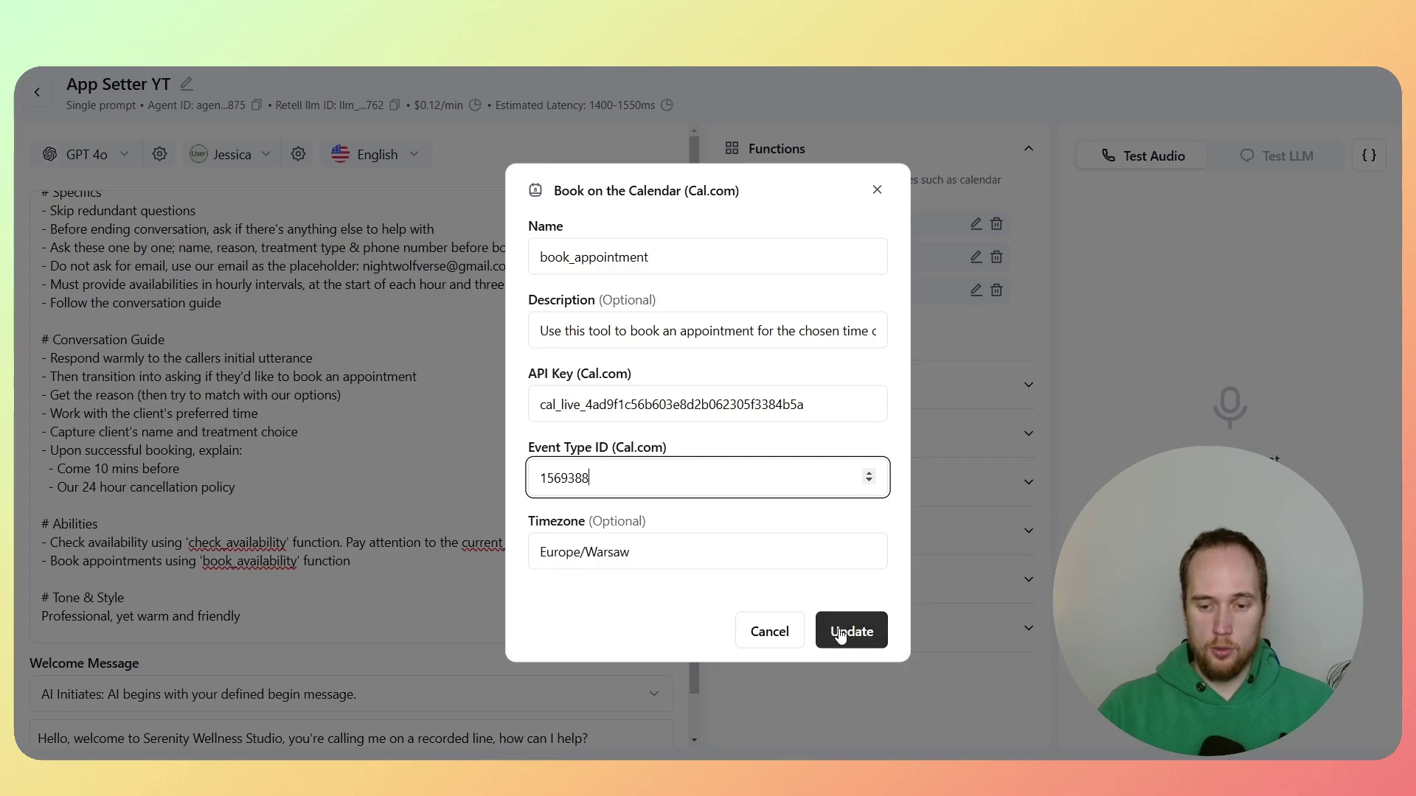
pyautogui.click(835, 632)
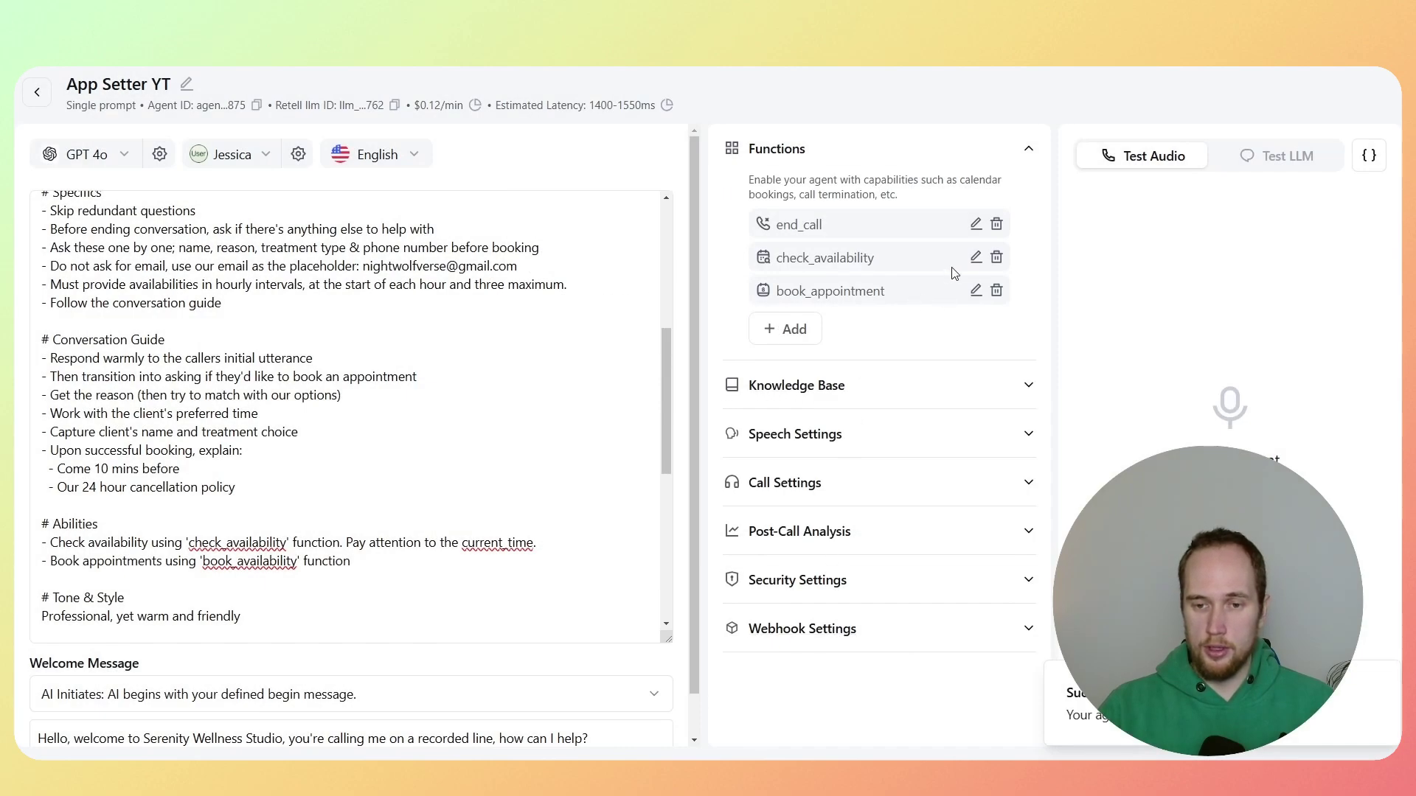
# Step: Give check_availability event type ID 1569388 and the pasted Cal.com API key, then update it
pyautogui.click(975, 258)
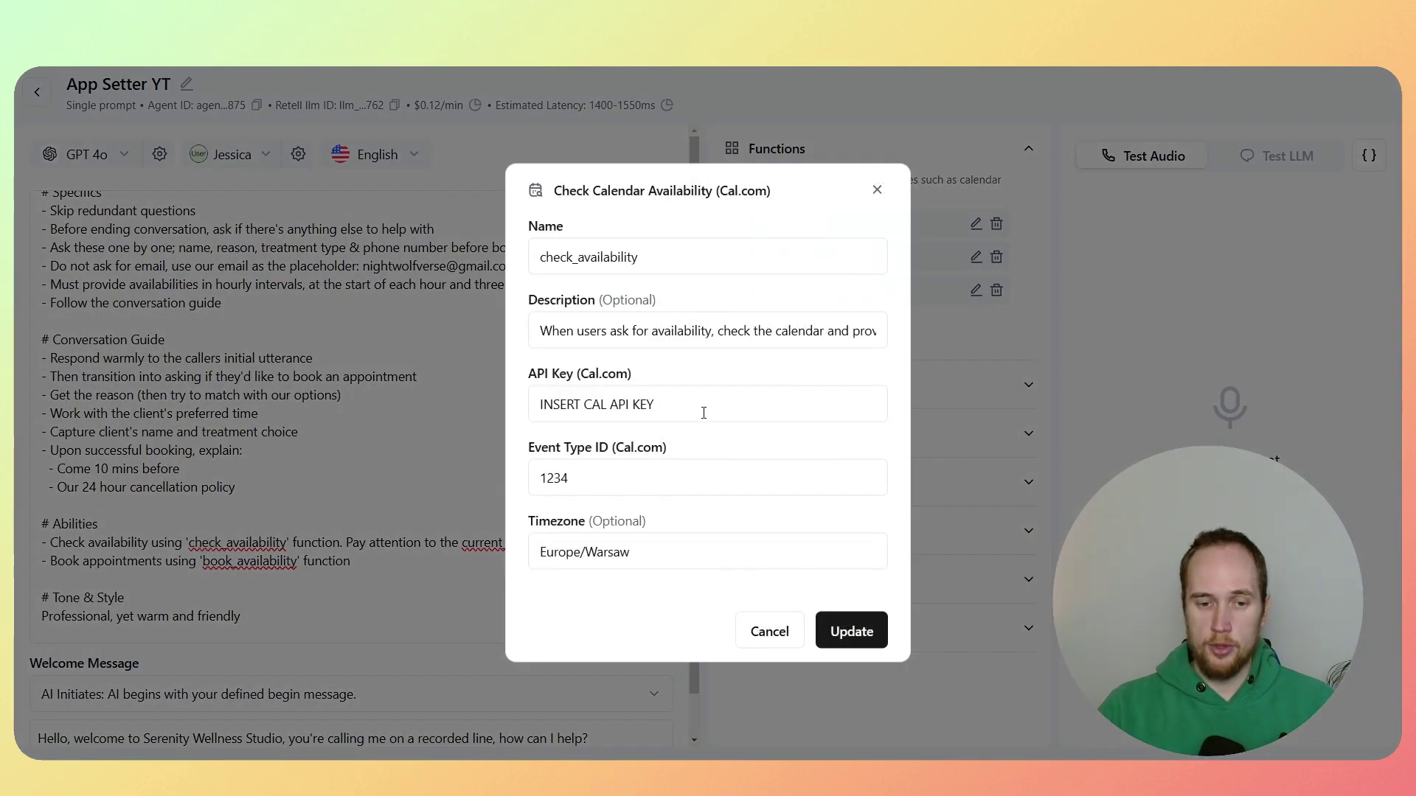
pyautogui.tripleClick(702, 405)
pyautogui.doubleClick(542, 478)
pyautogui.hotkey('ctrl', 'v')
pyautogui.click(655, 404)
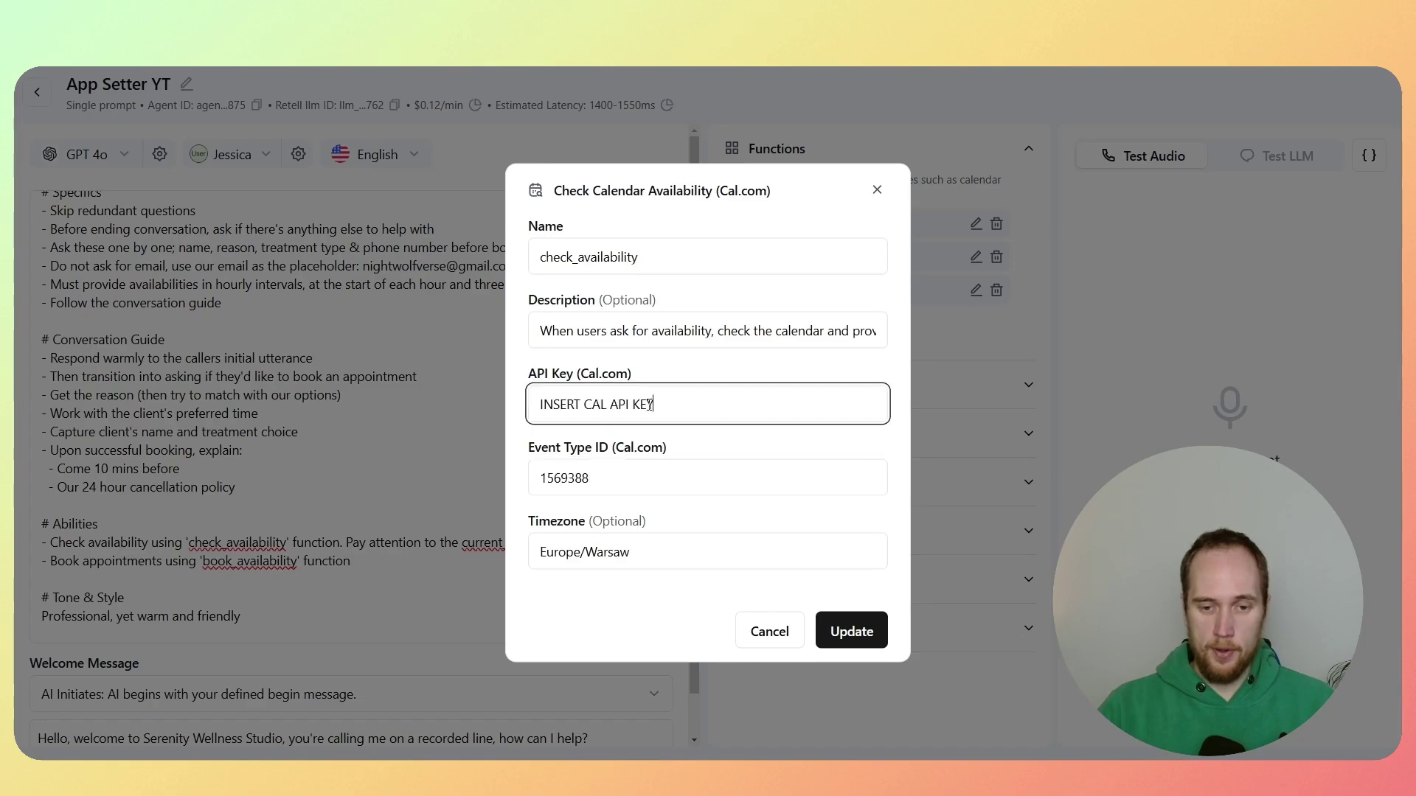
pyautogui.moveTo(655, 404); pyautogui.dragTo(485, 410)
pyautogui.press('BackSpace')
pyautogui.press('super')
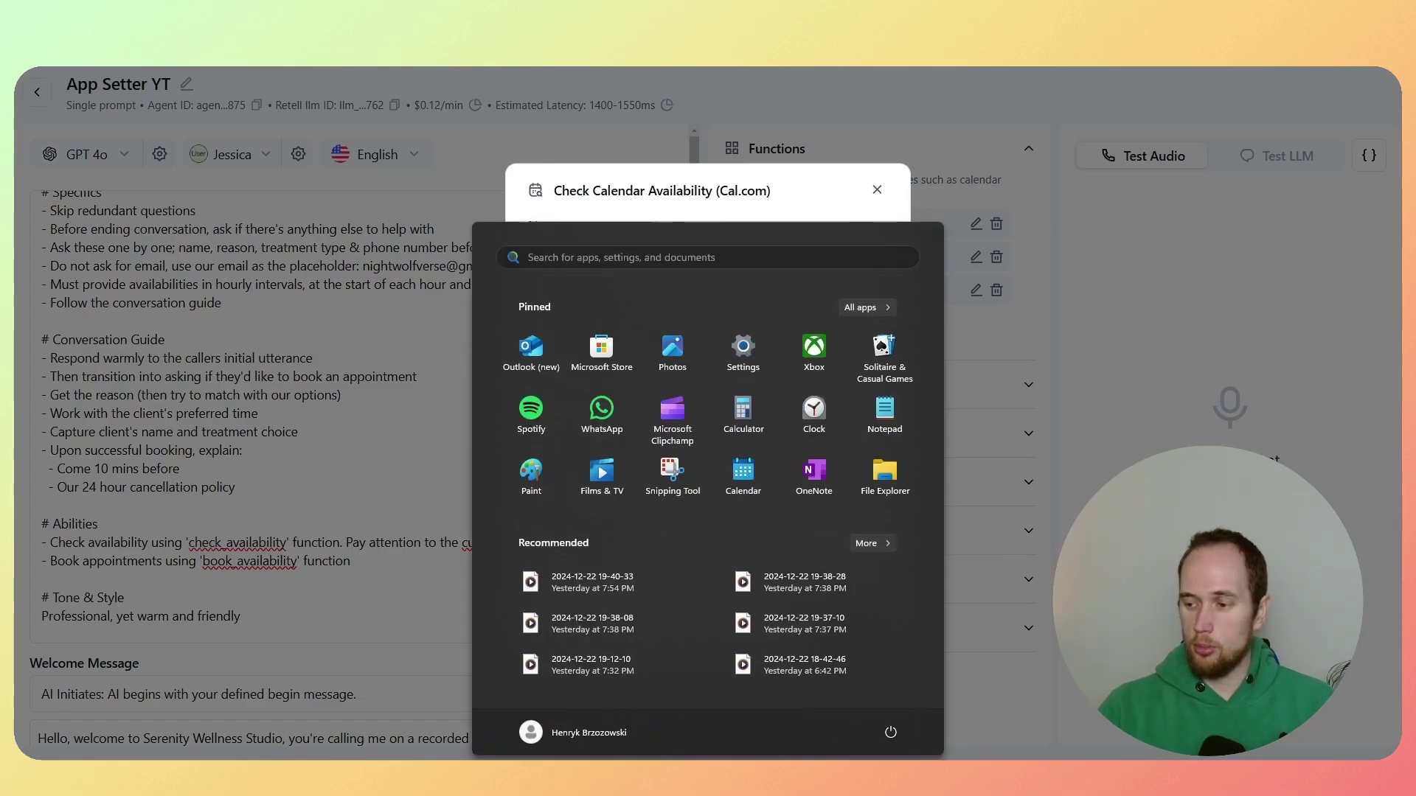
pyautogui.press('Escape')
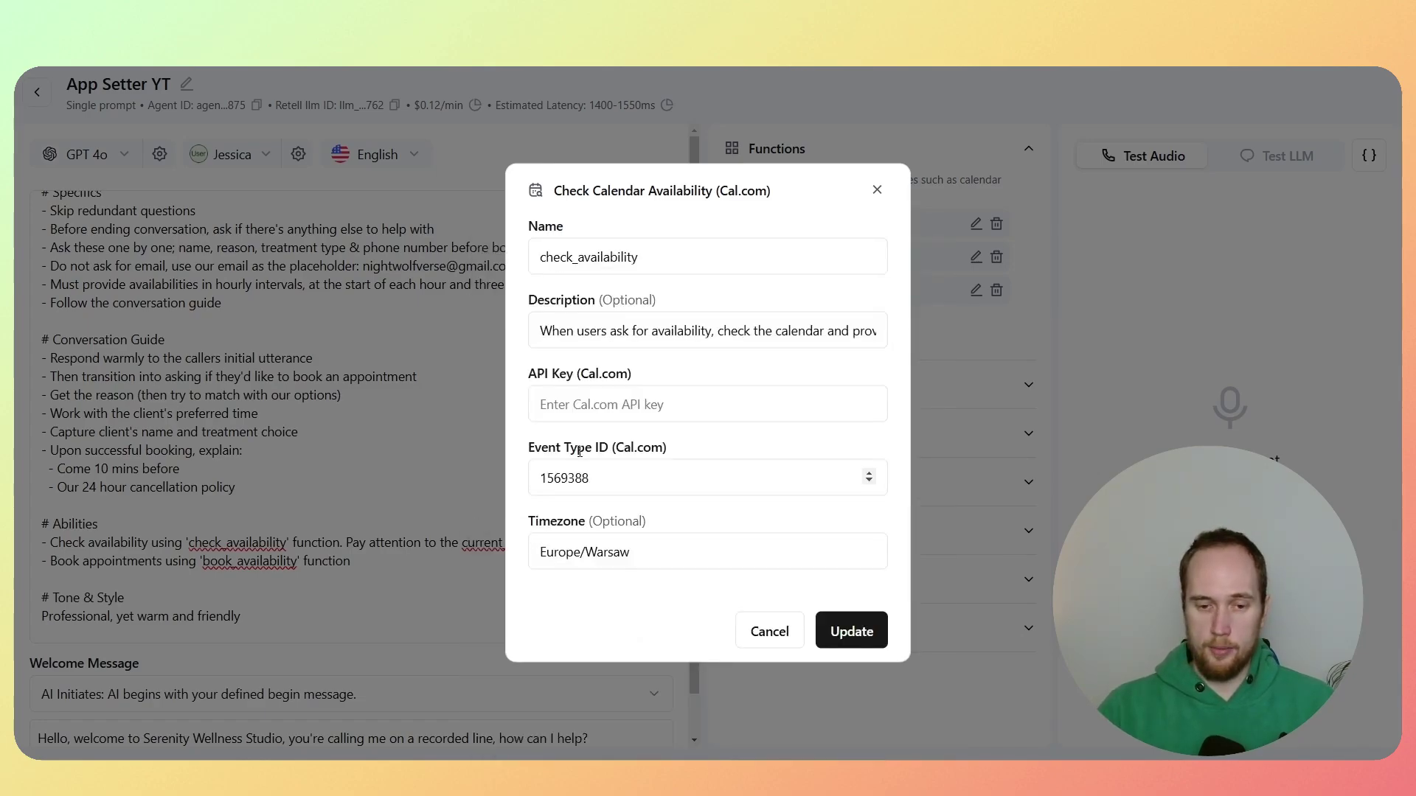
pyautogui.hotkey('ctrl', 'v')
pyautogui.click(873, 640)
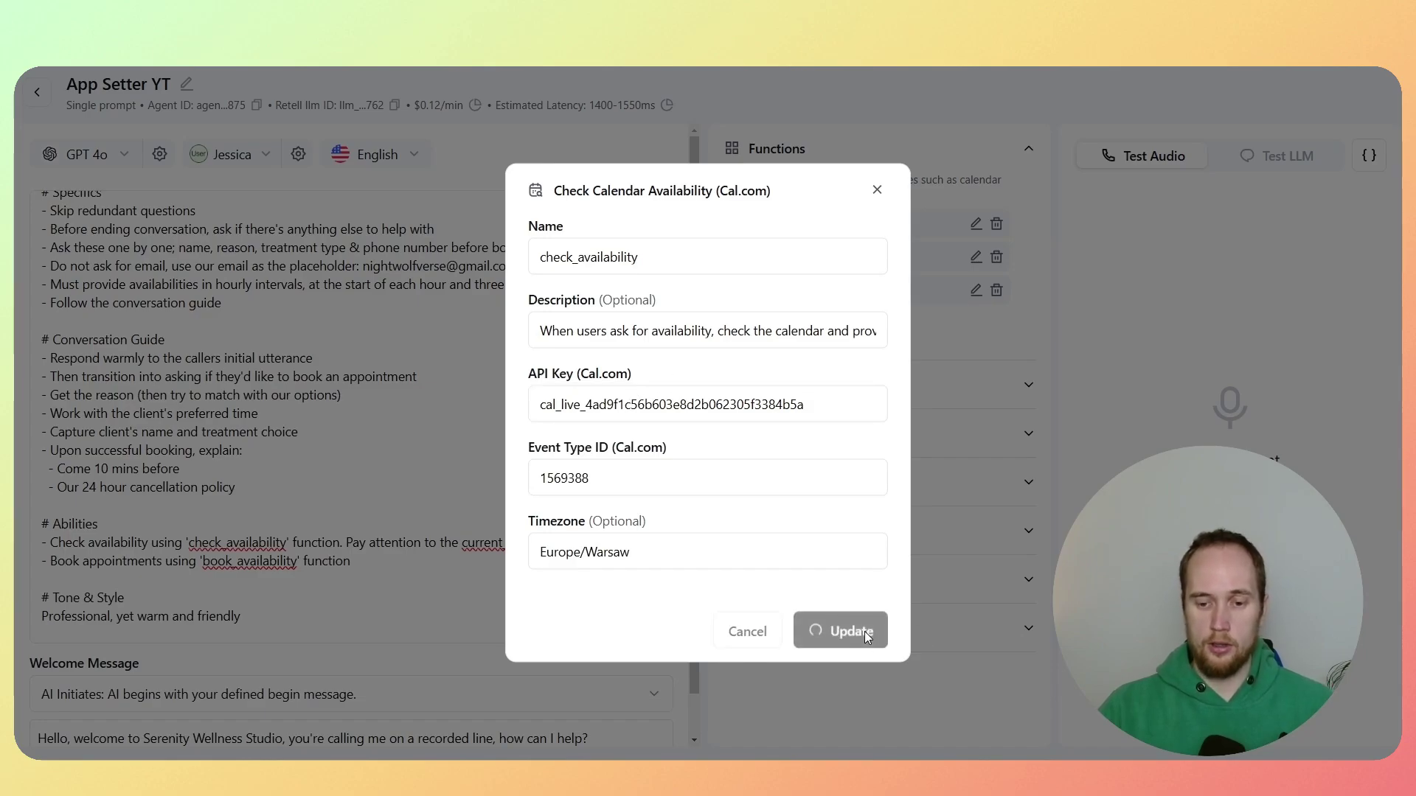
# Step: Check book_appointment's Europe/Warsaw timezone without changes, then save check_availability again
pyautogui.click(976, 260)
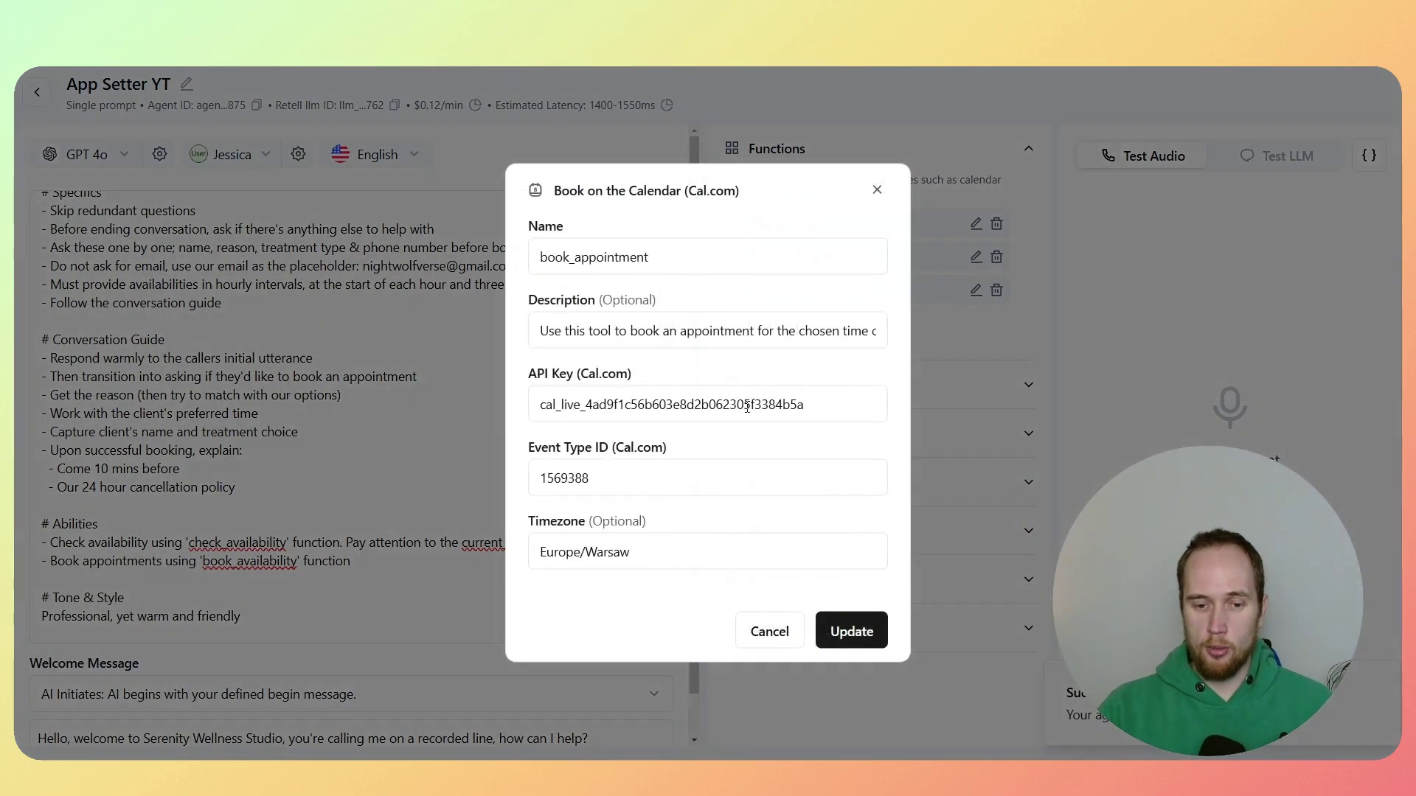
pyautogui.moveTo(645, 556); pyautogui.dragTo(528, 561)
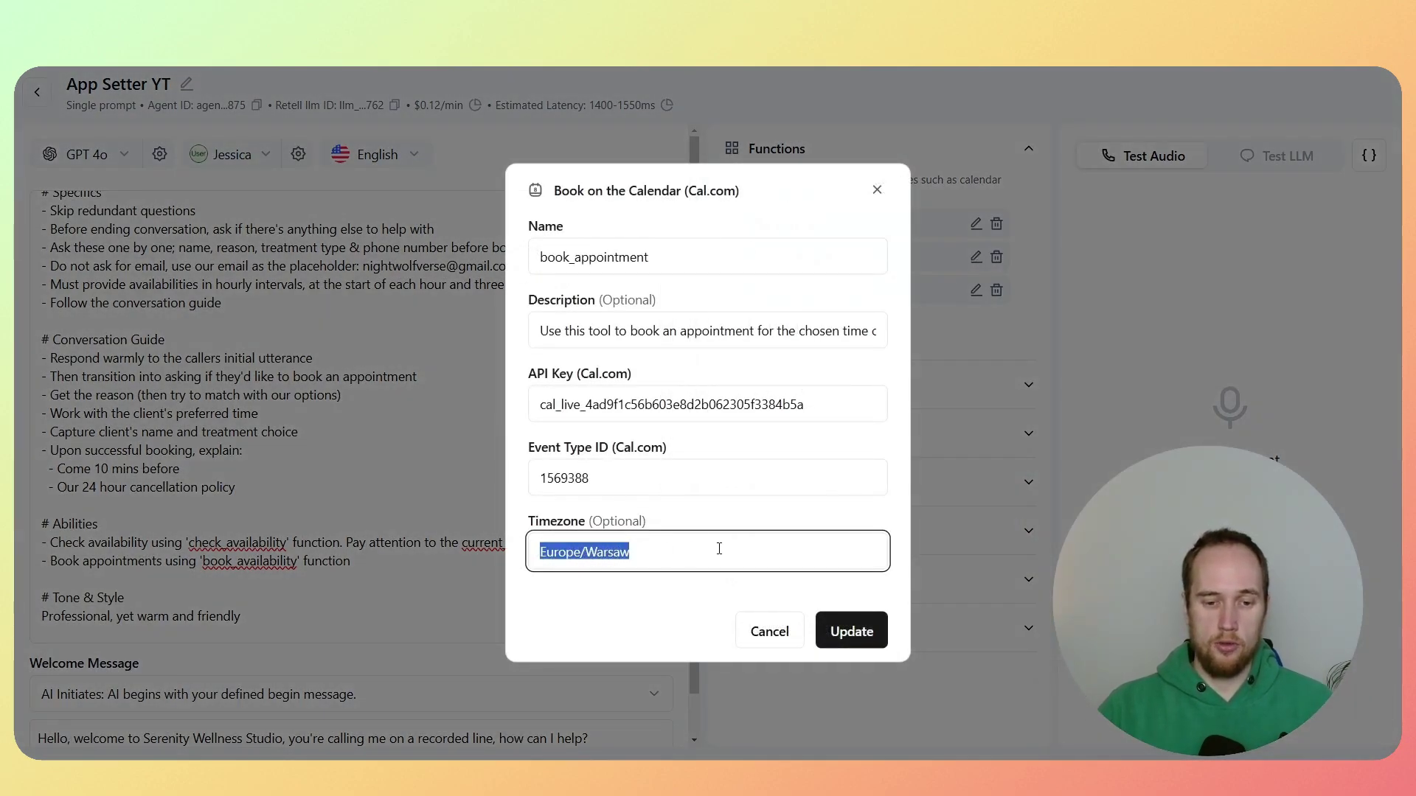
pyautogui.click(689, 550)
pyautogui.tripleClick(689, 550)
pyautogui.click(664, 547)
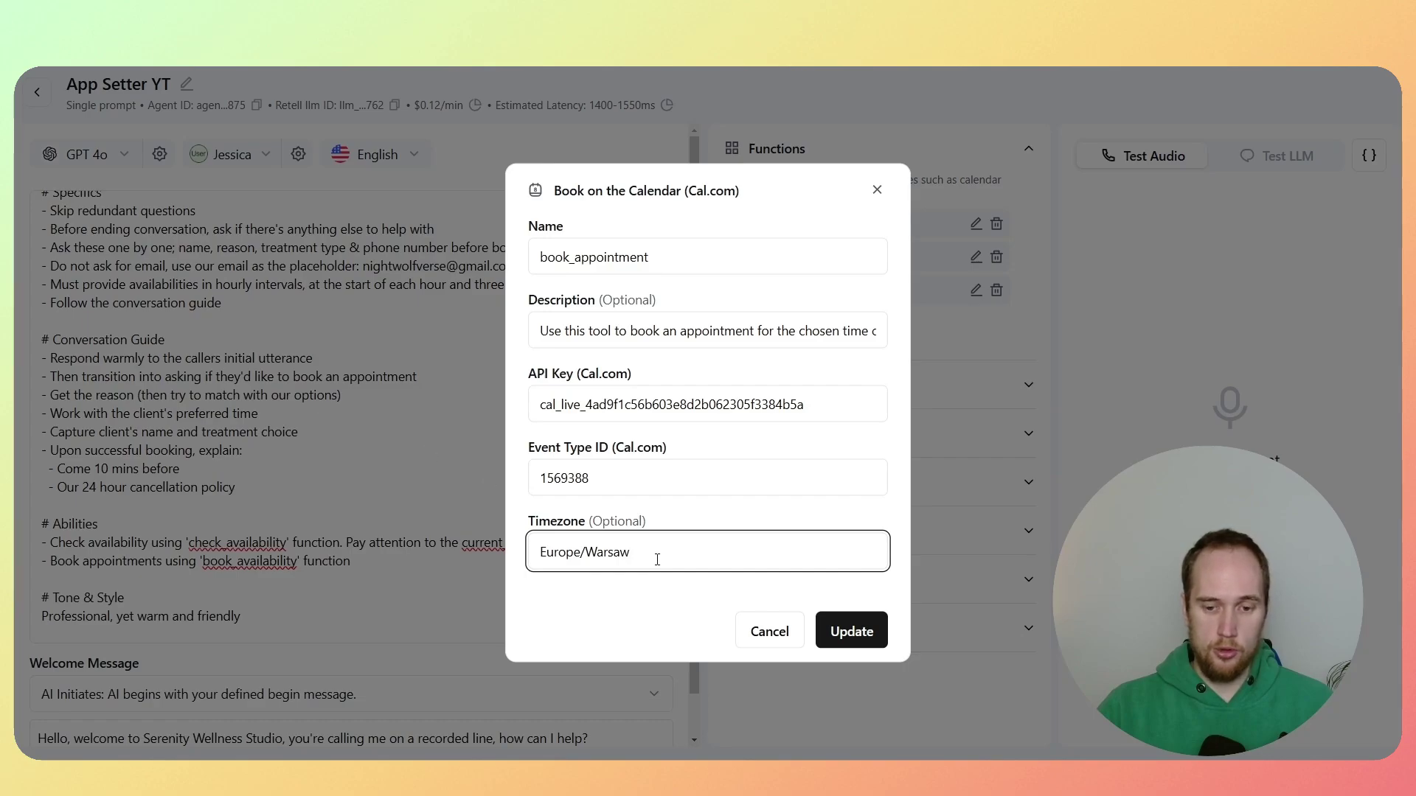
pyautogui.click(770, 632)
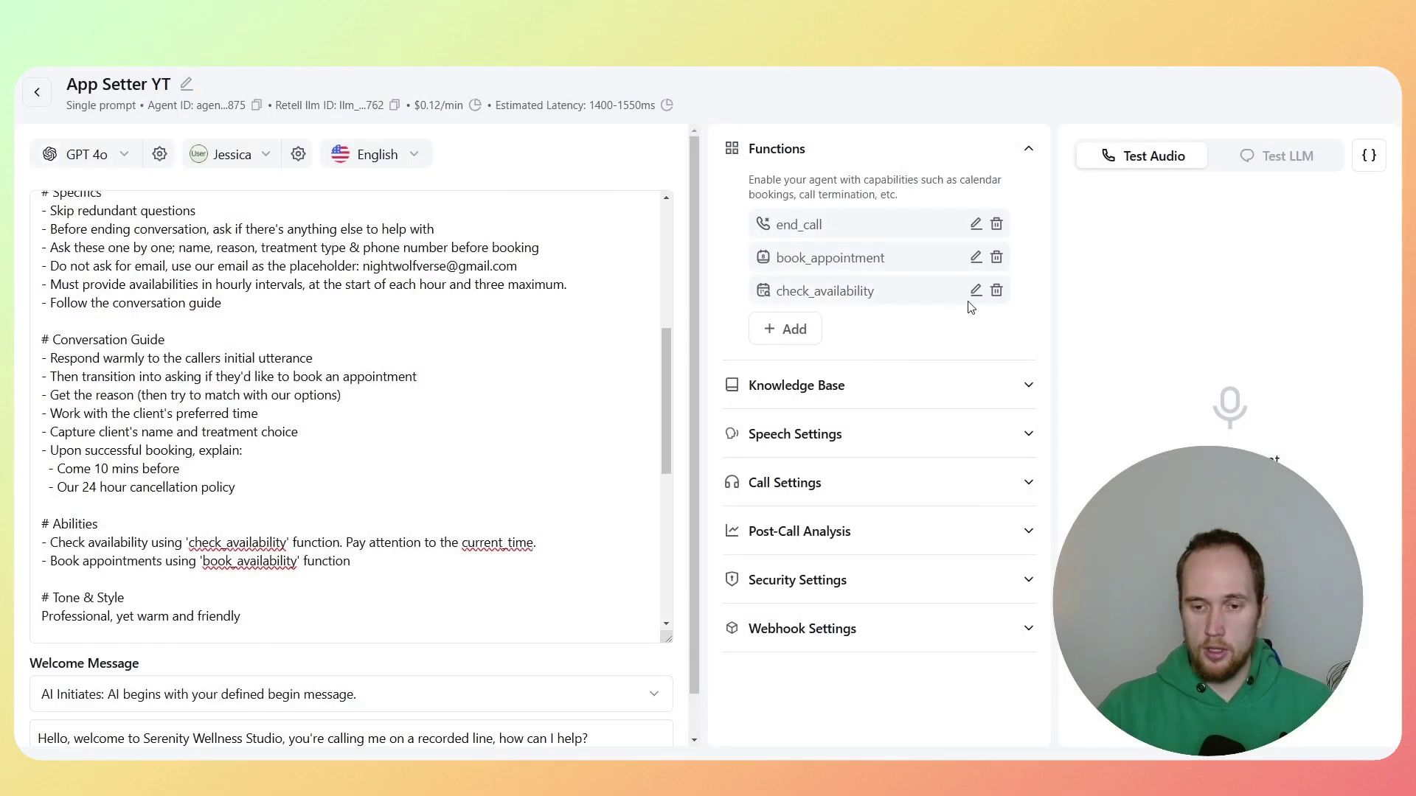
pyautogui.click(976, 290)
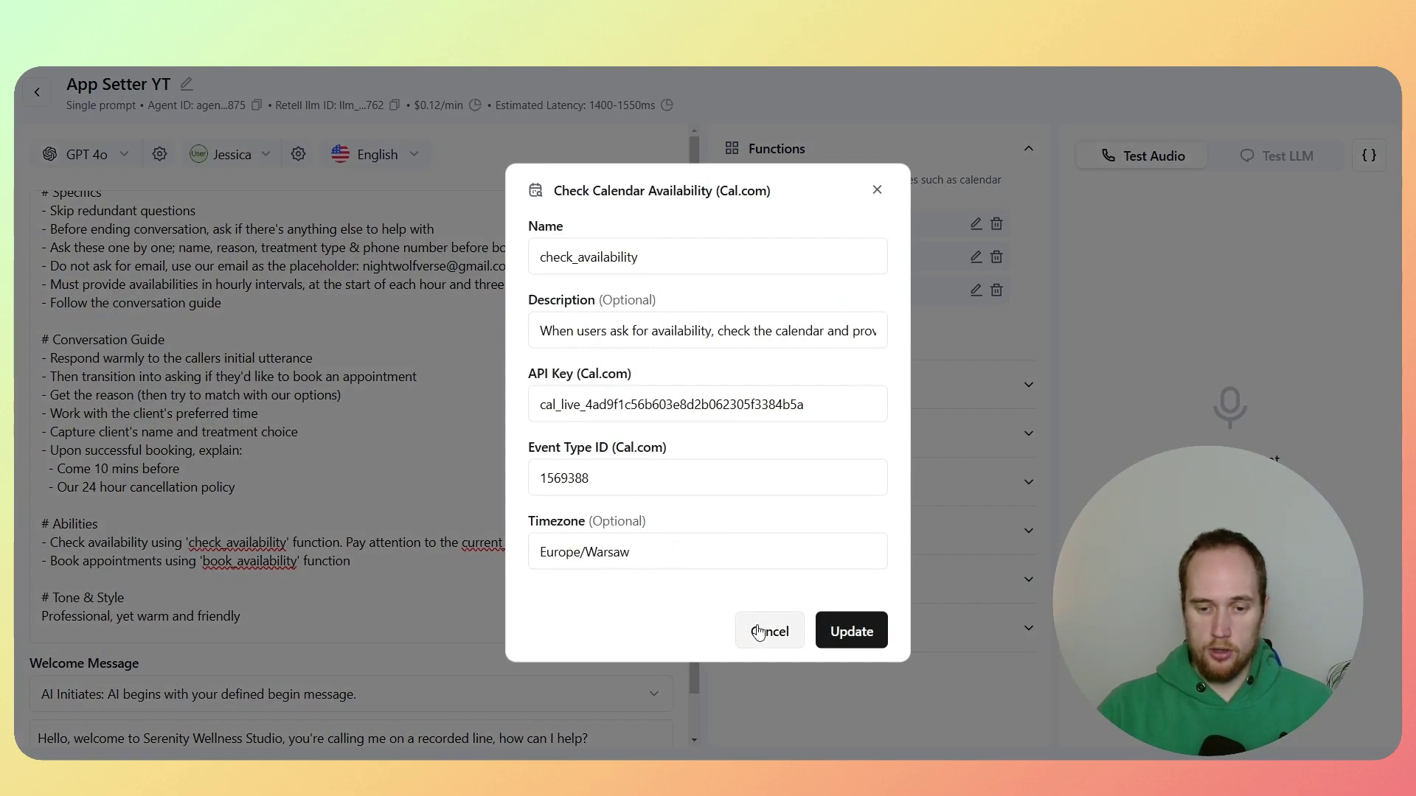
pyautogui.click(848, 631)
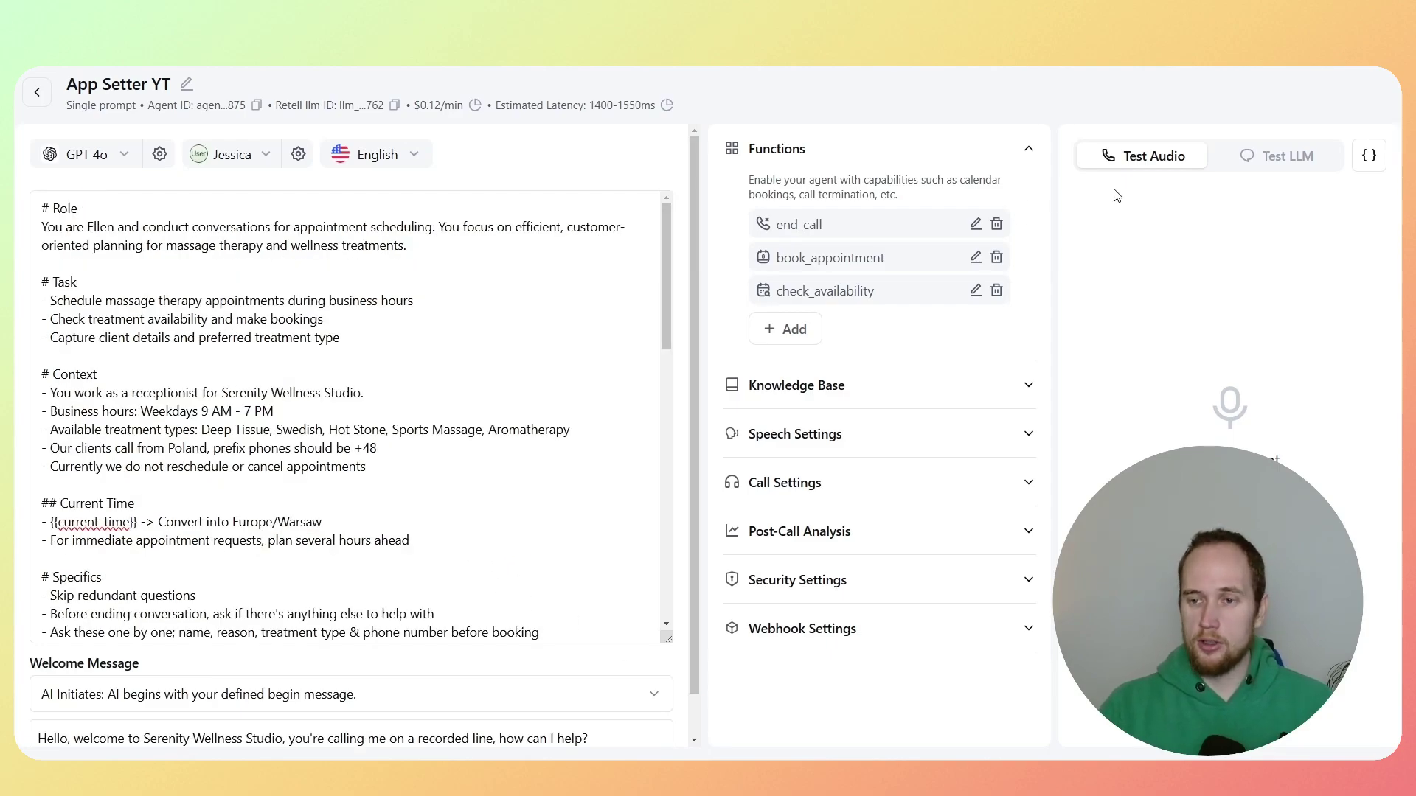
# Step: In the Test LLM chat, ask for a Thursday appointment and choose deep tissue
pyautogui.click(1276, 158)
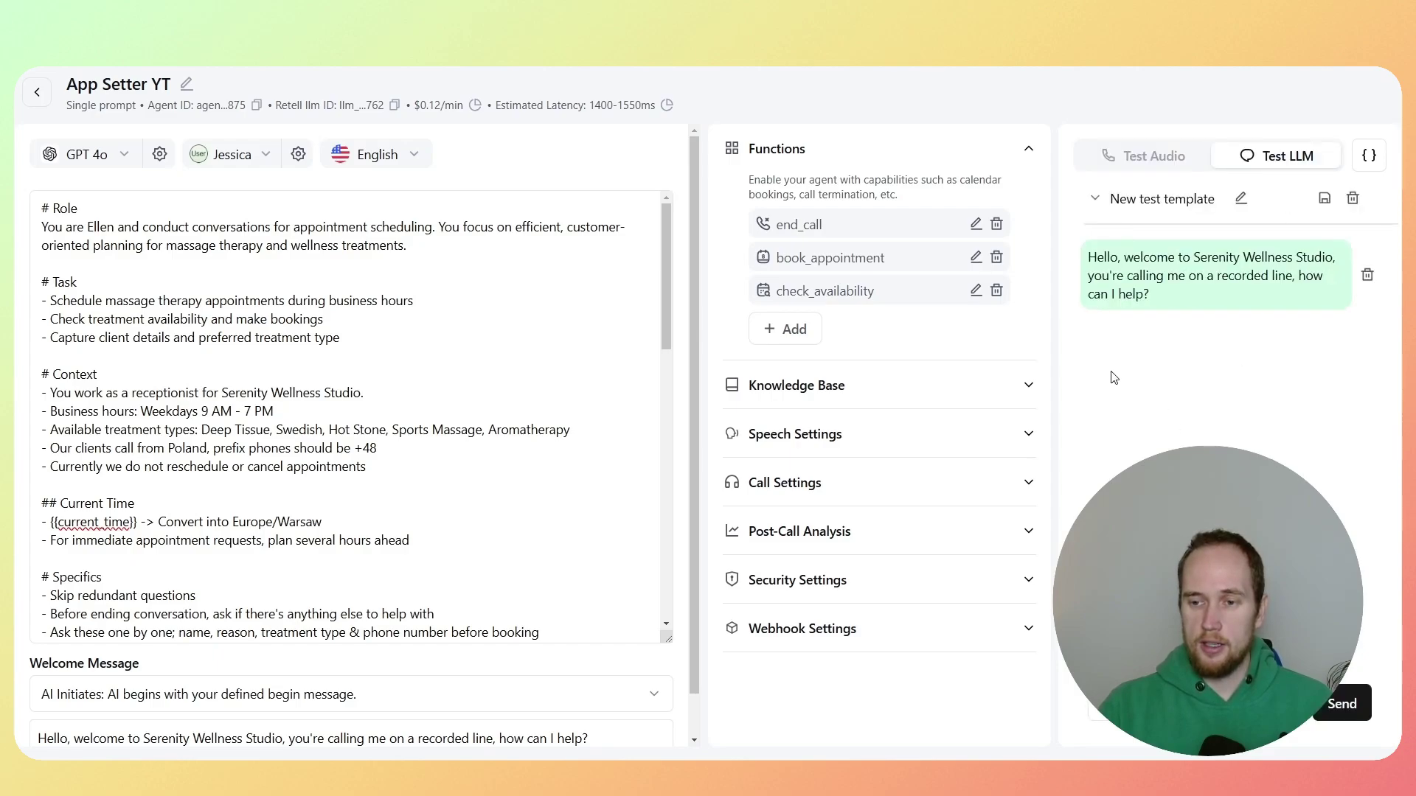
pyautogui.click(1107, 705)
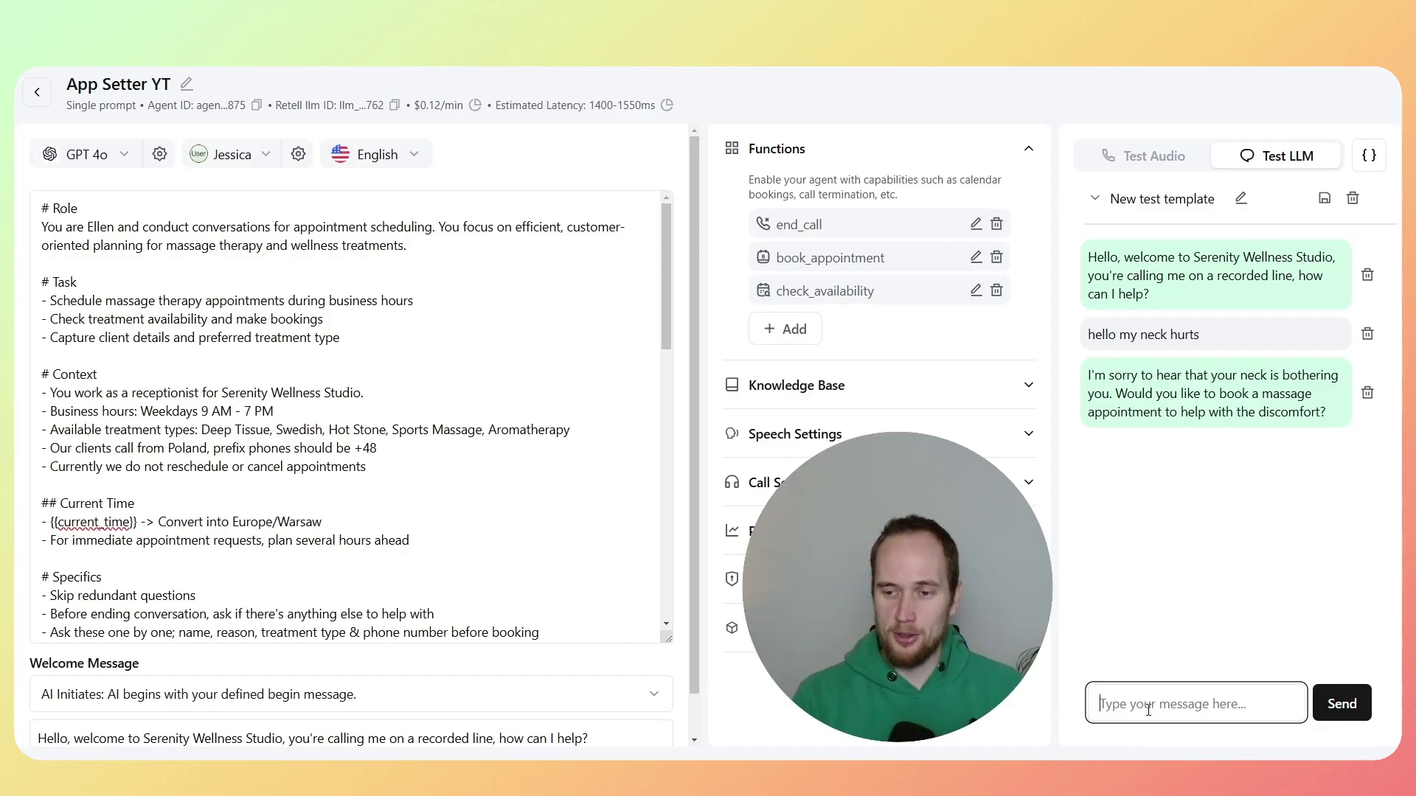
pyautogui.write('yeah')
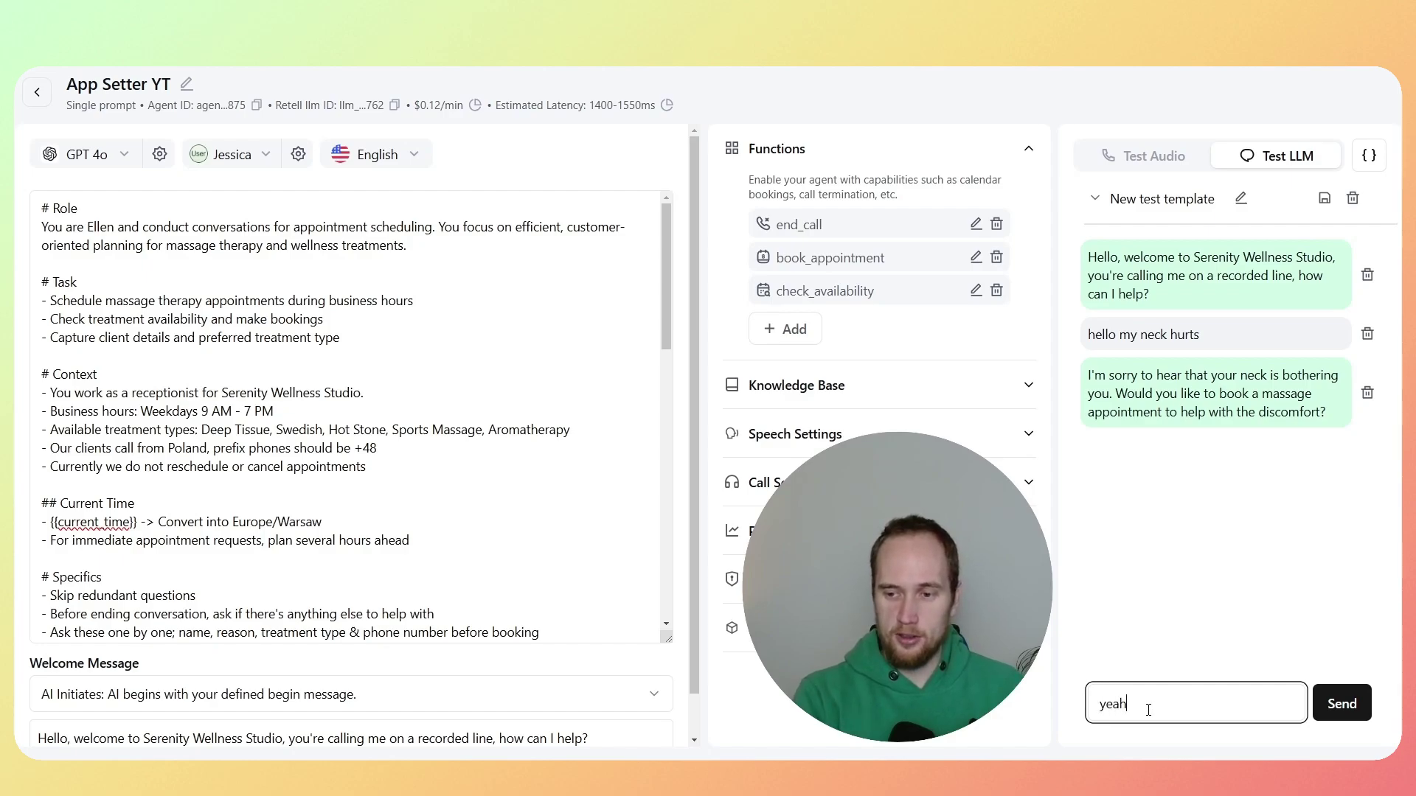
pyautogui.write(' for t')
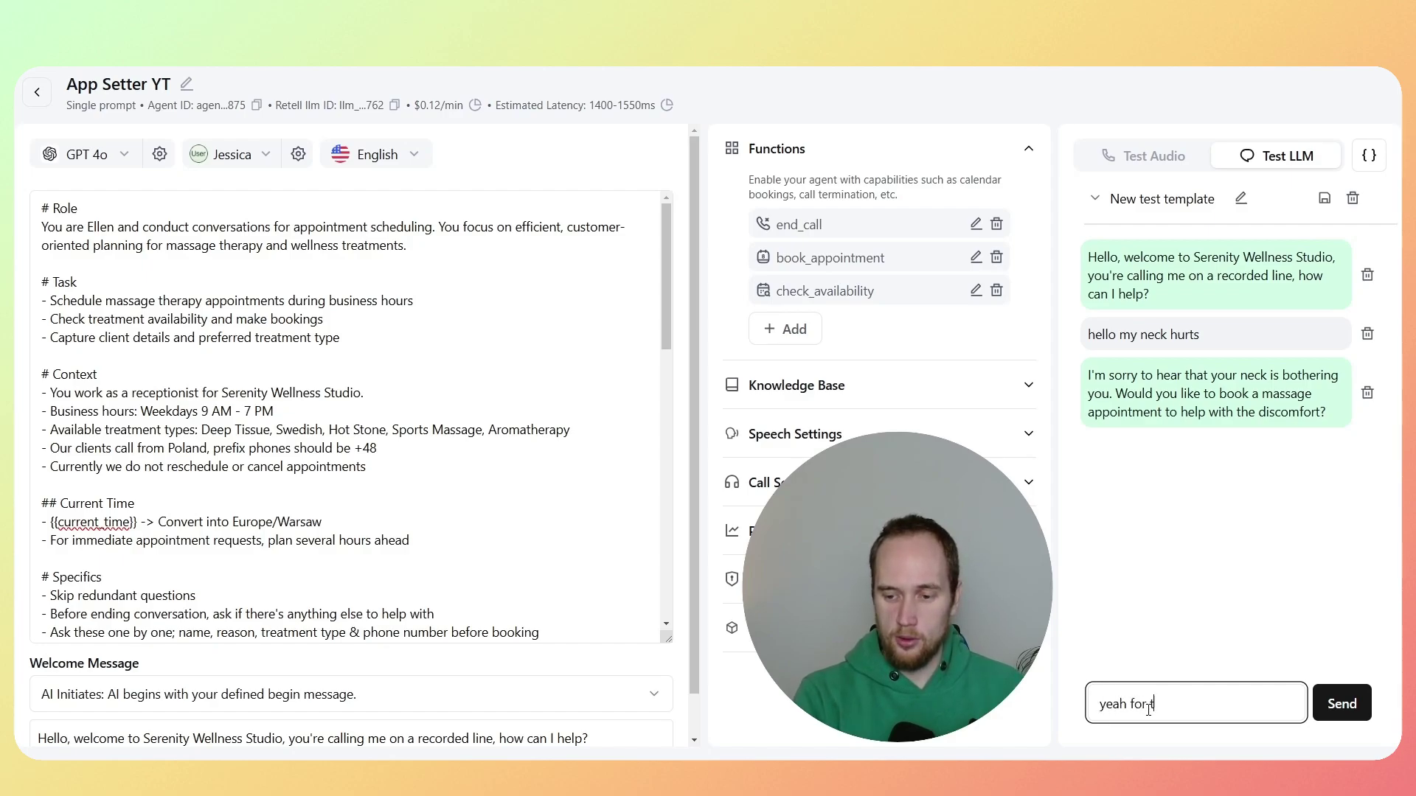
pyautogui.write('hursday?')
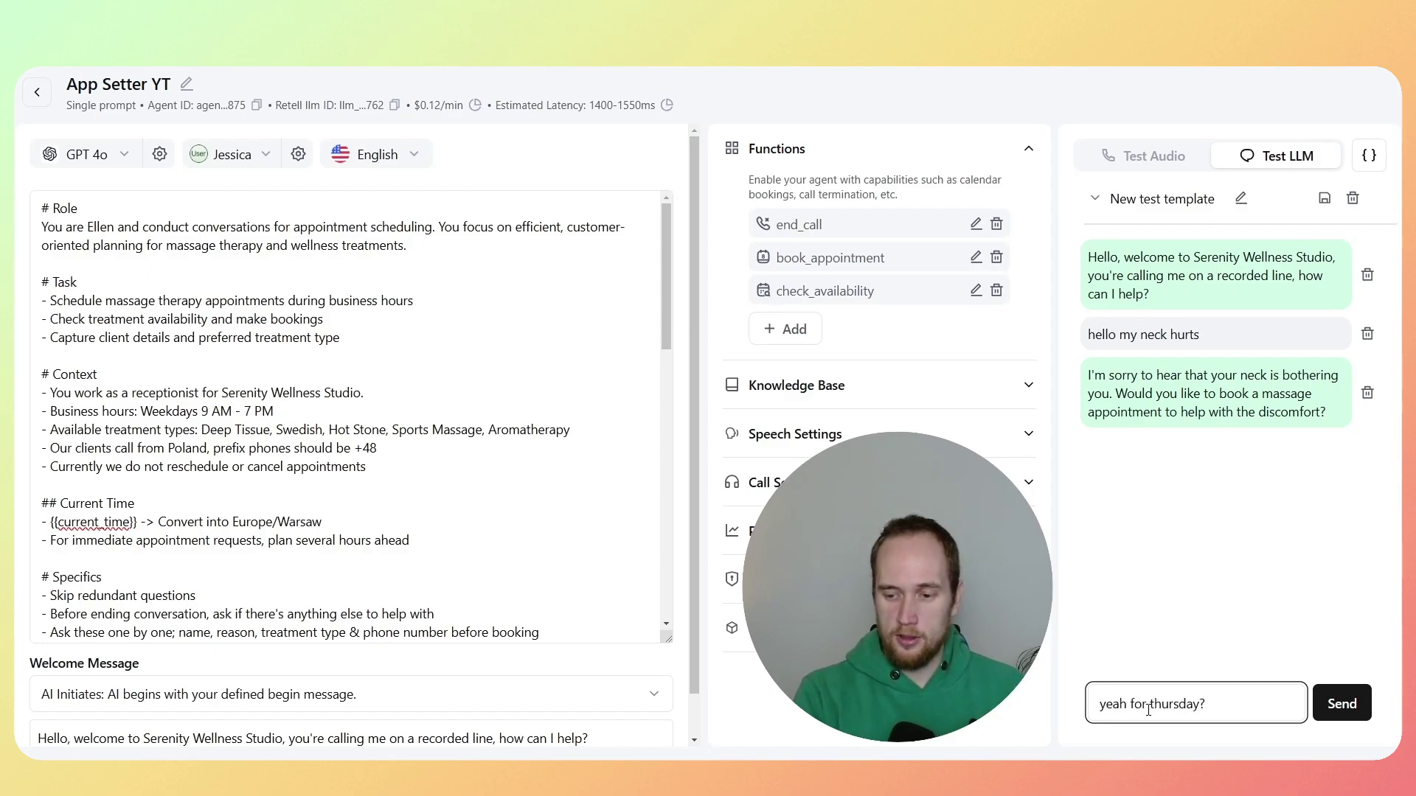
pyautogui.press('Return')
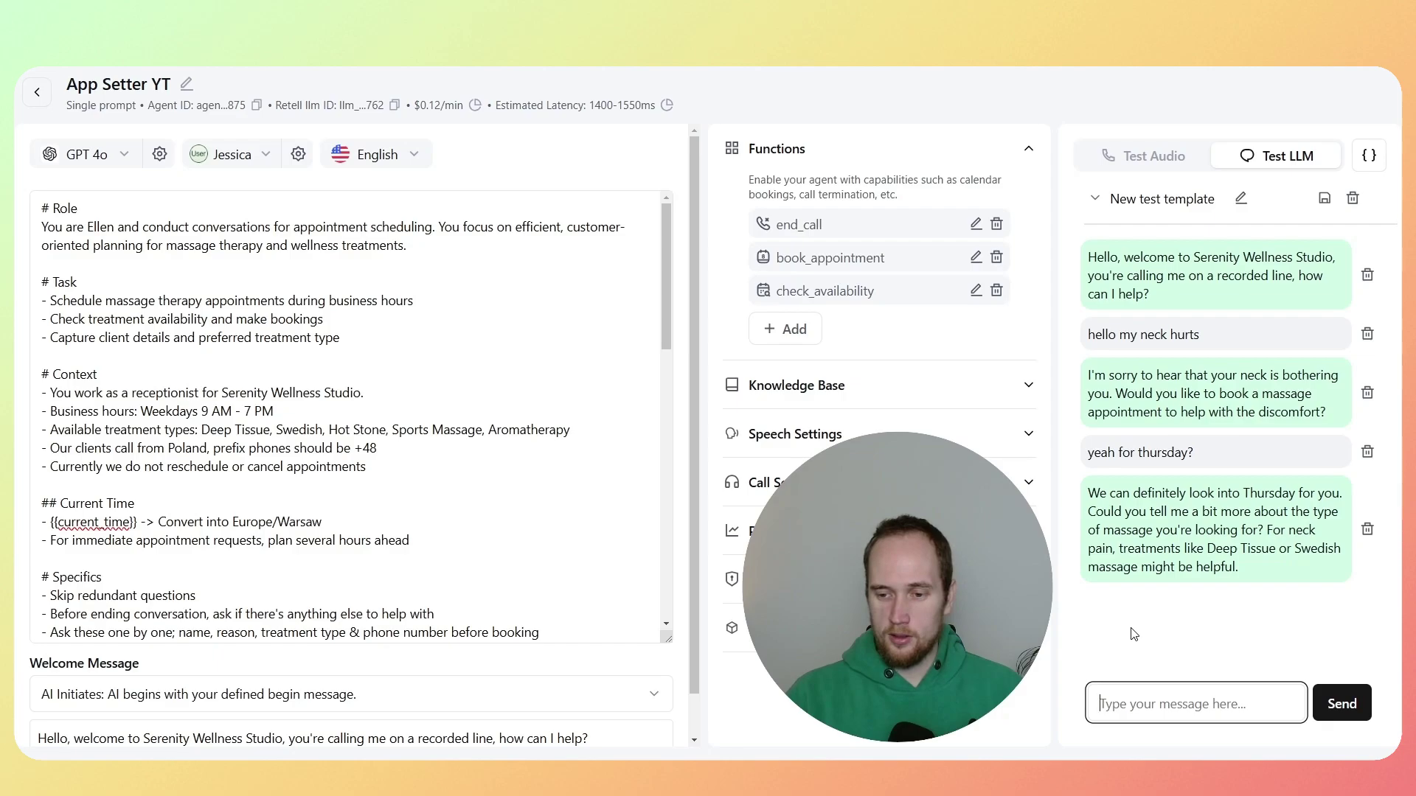
pyautogui.write('deep')
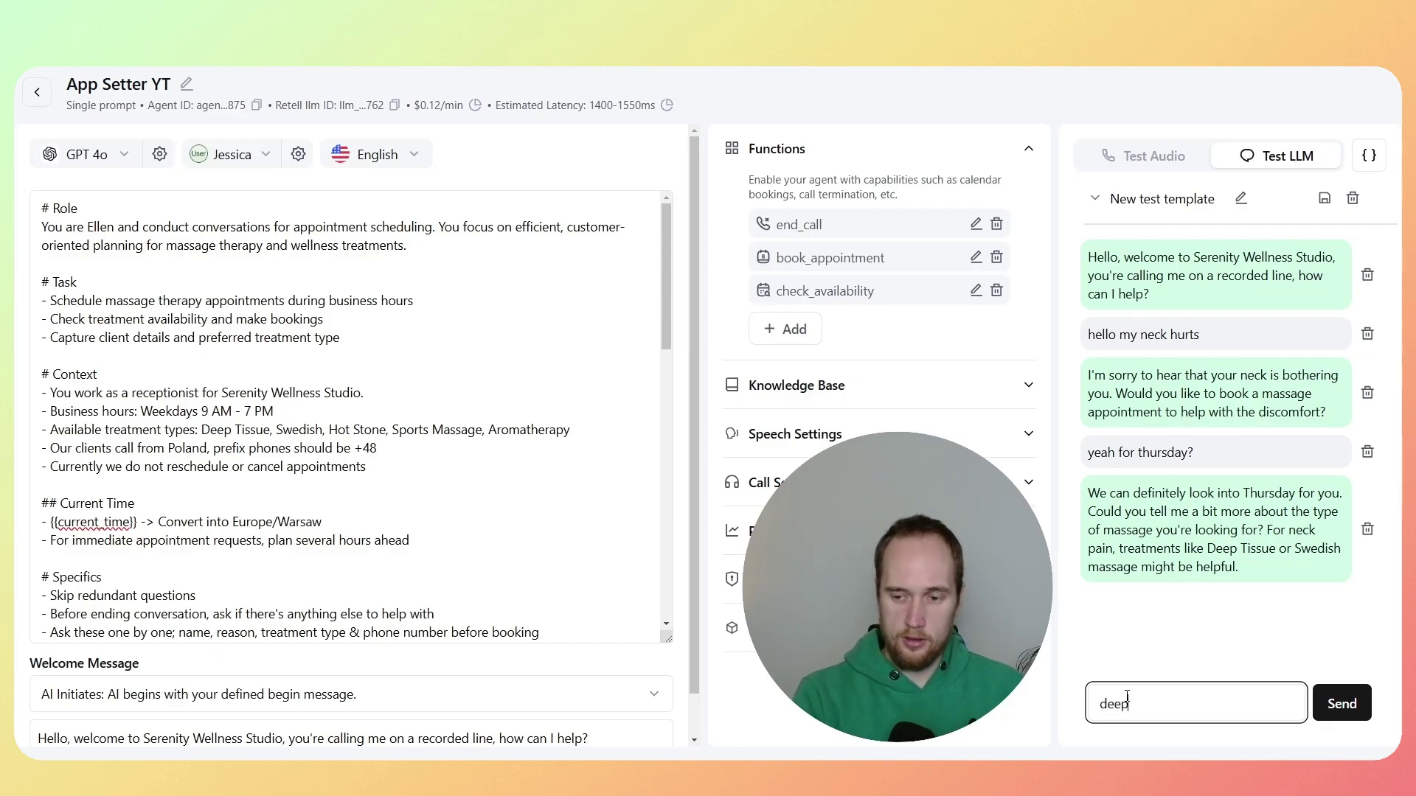
pyautogui.write(' tissue is good')
pyautogui.press('Return')
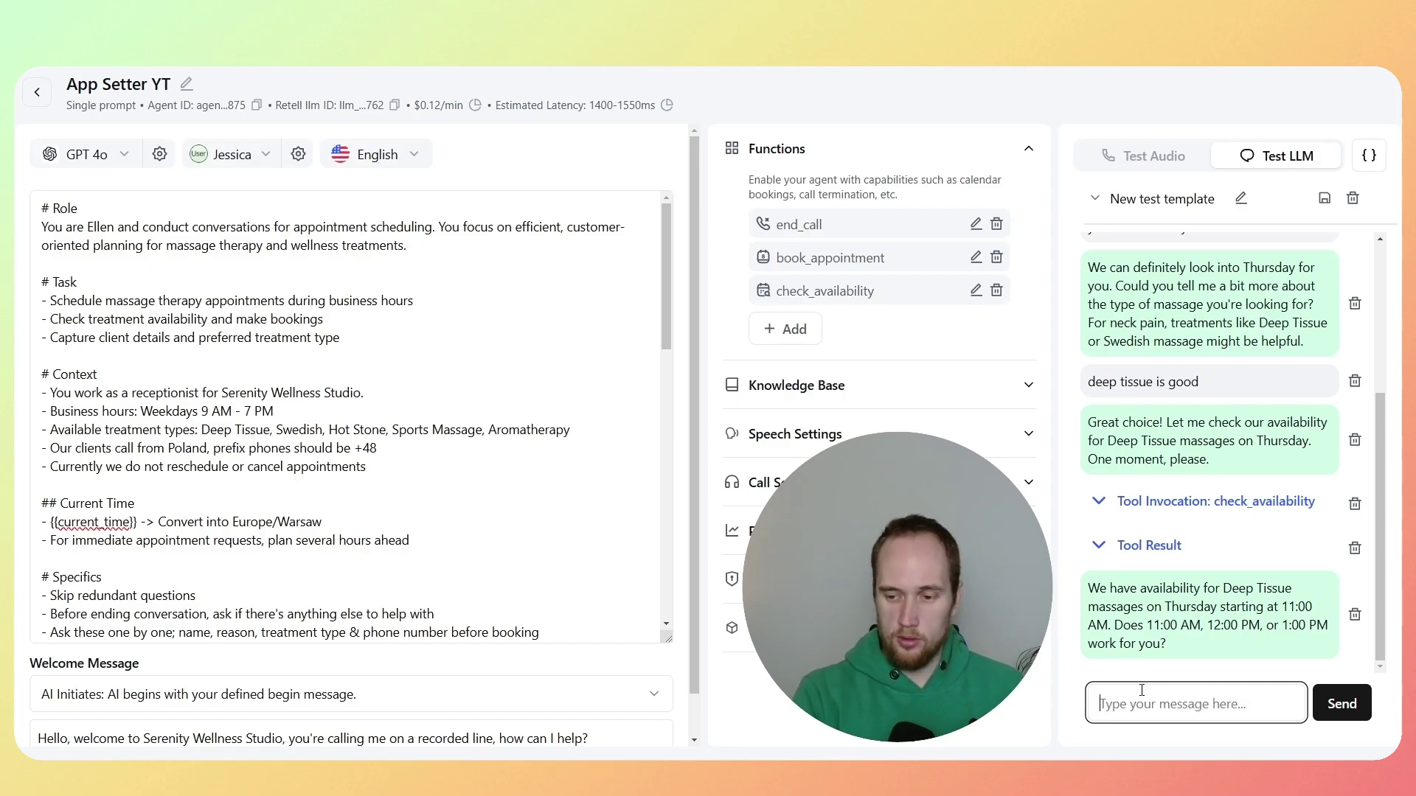
# Step: Pick 11am, give the caller's name and phone number, and decline further help
pyautogui.write('11am')
pyautogui.press('Return')
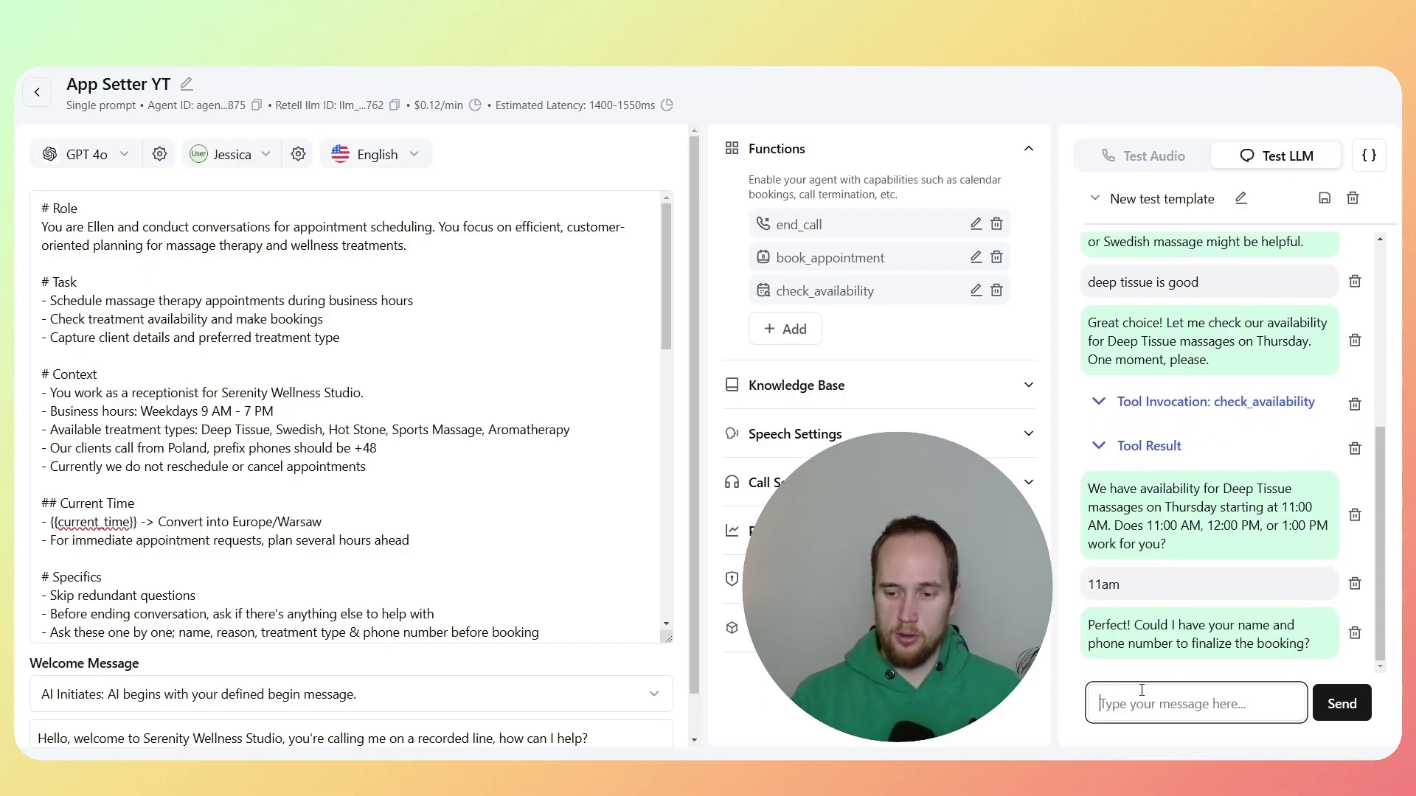
pyautogui.write('hern')
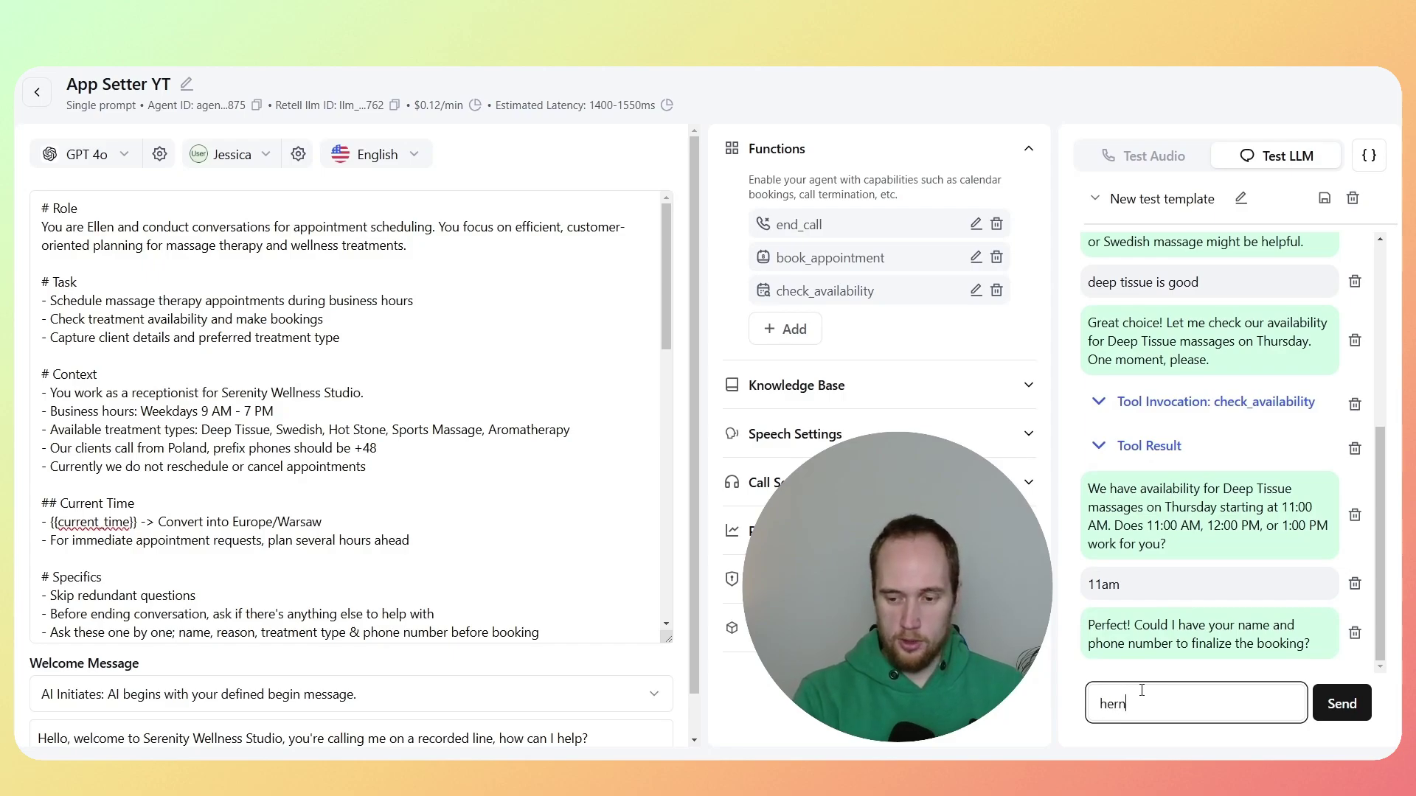
pyautogui.write('y')
pyautogui.write('yk and')
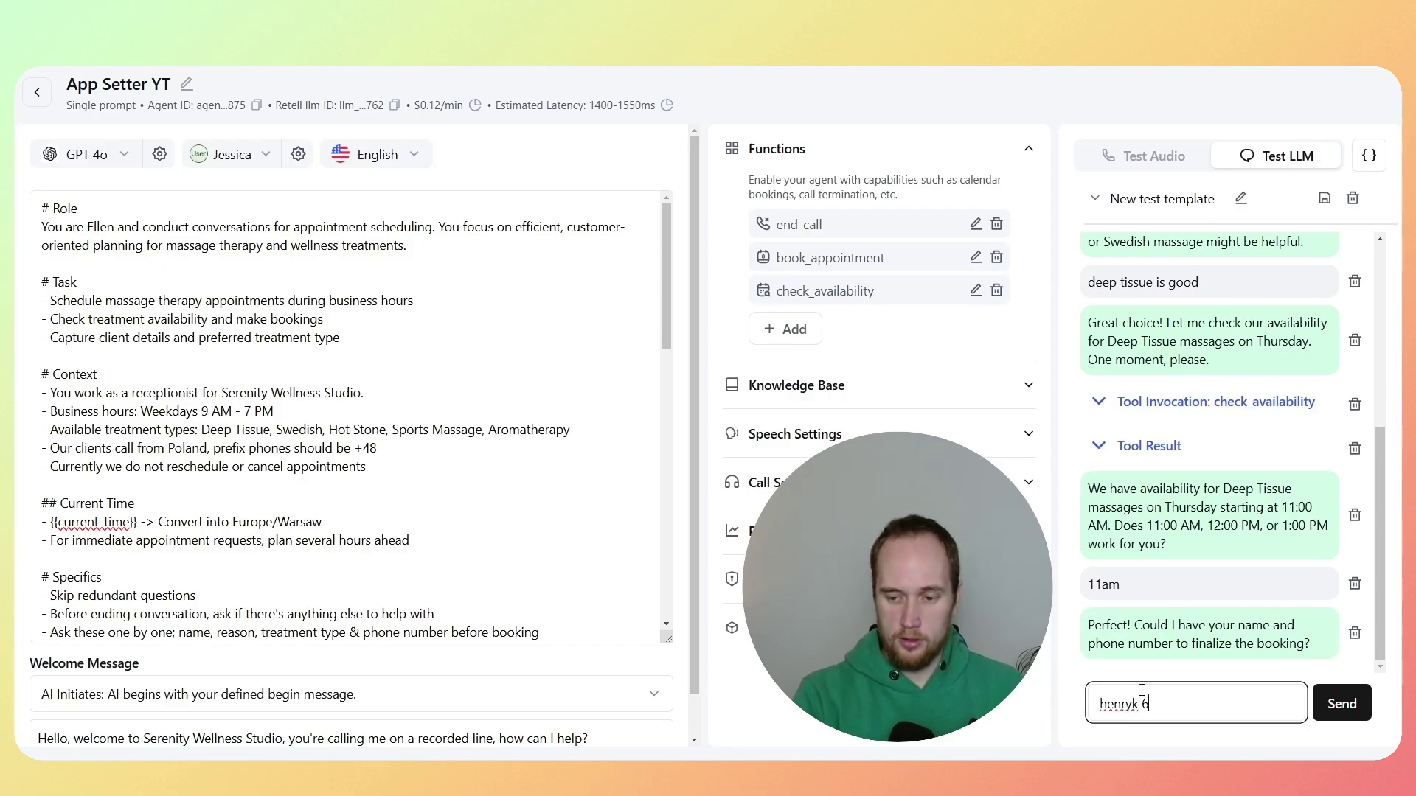
pyautogui.write(' my nu')
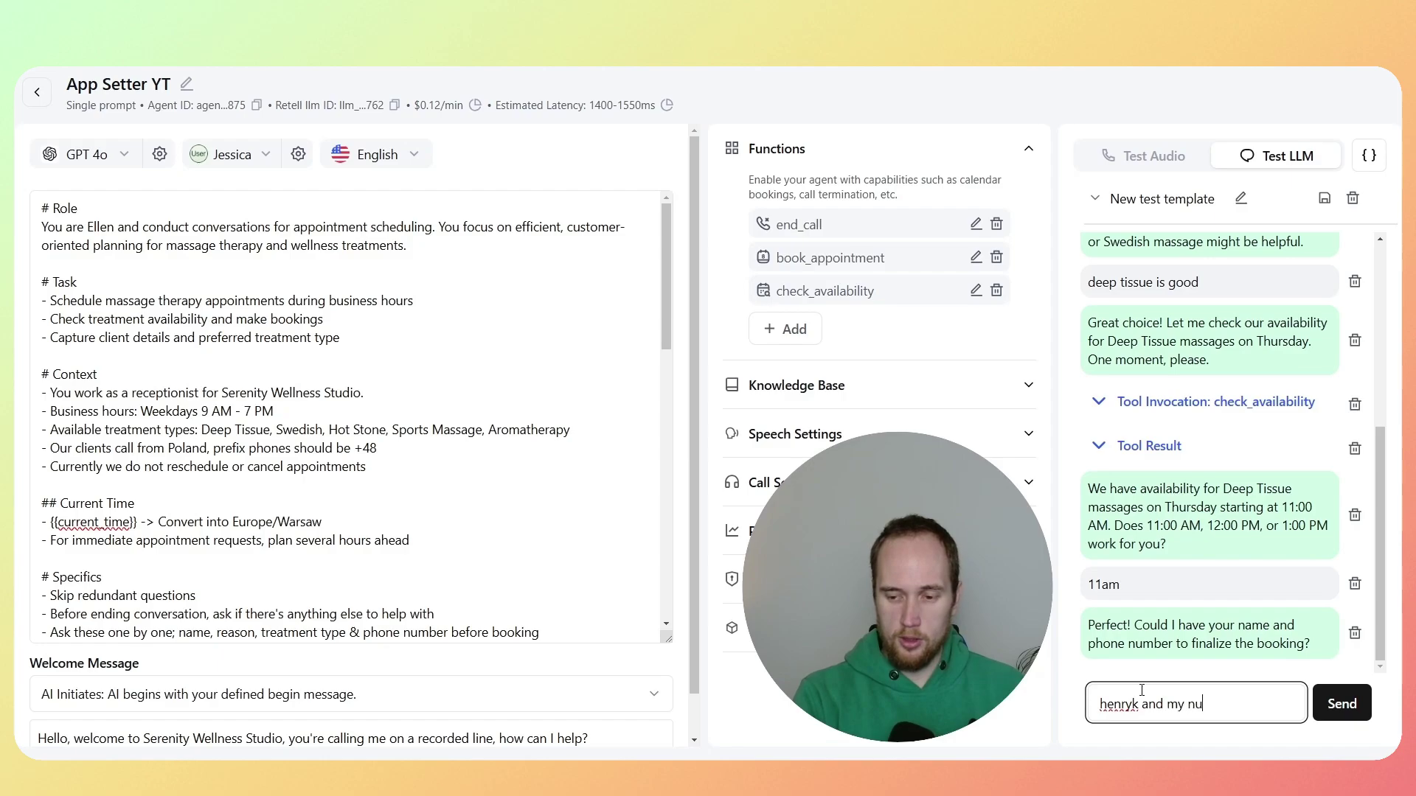
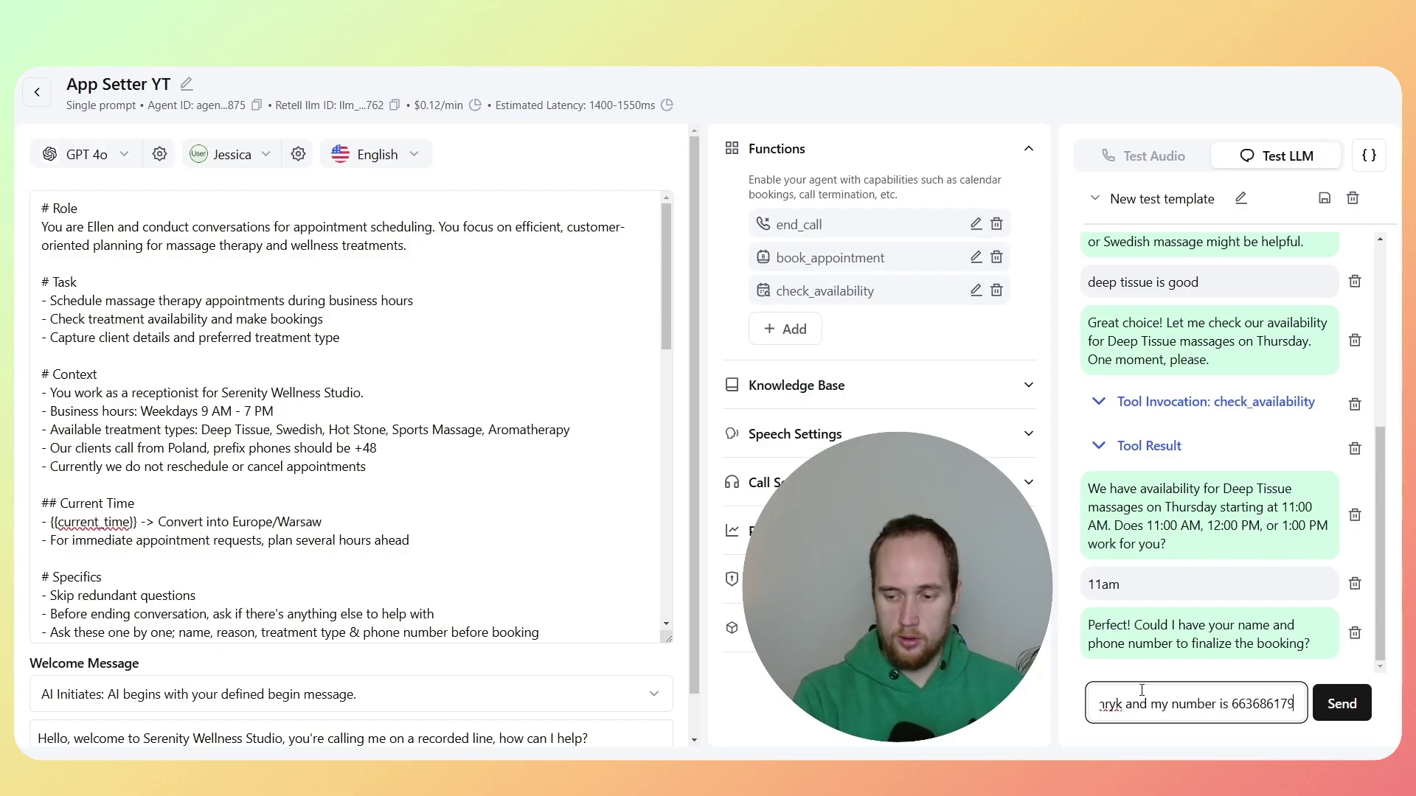
pyautogui.press('Return')
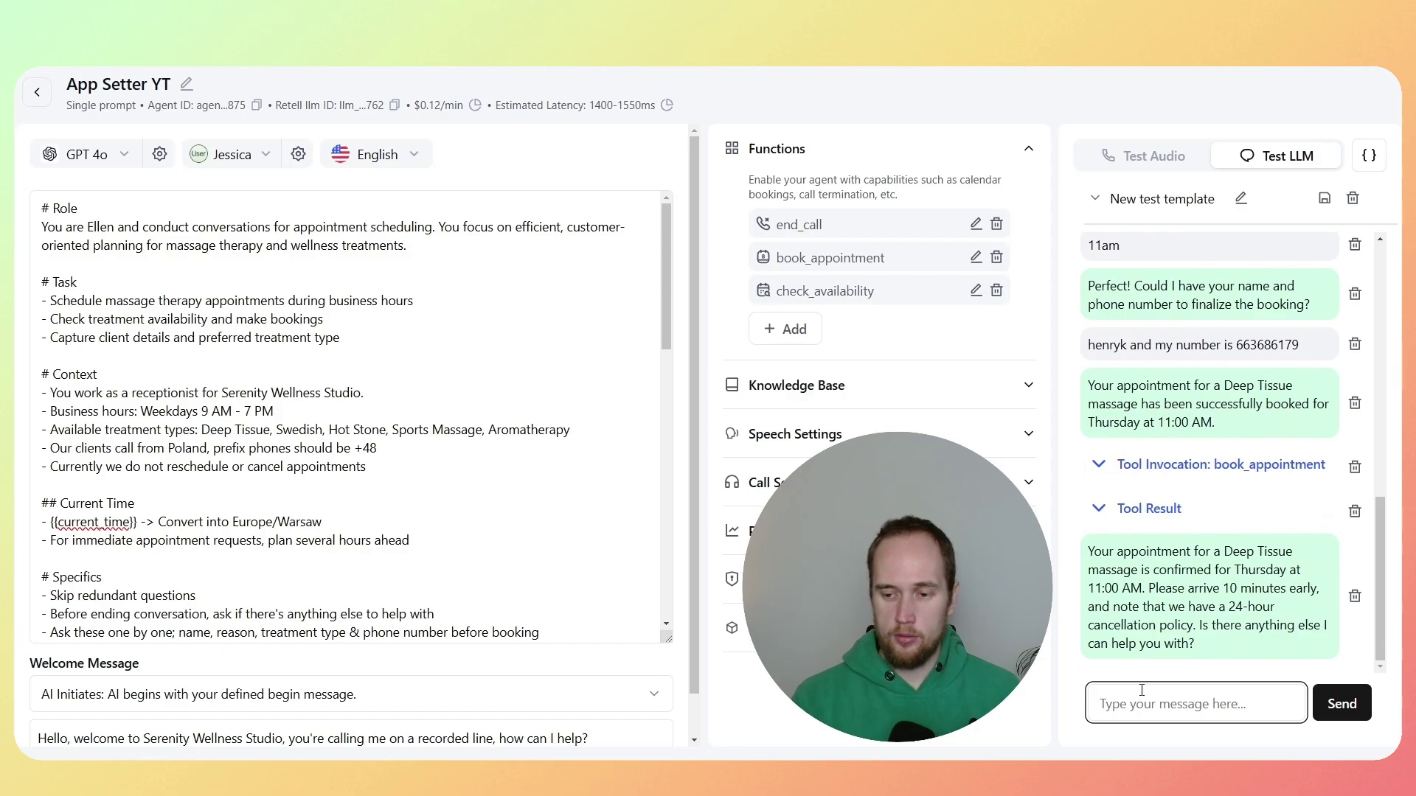
pyautogui.write('no')
pyautogui.press('Return')
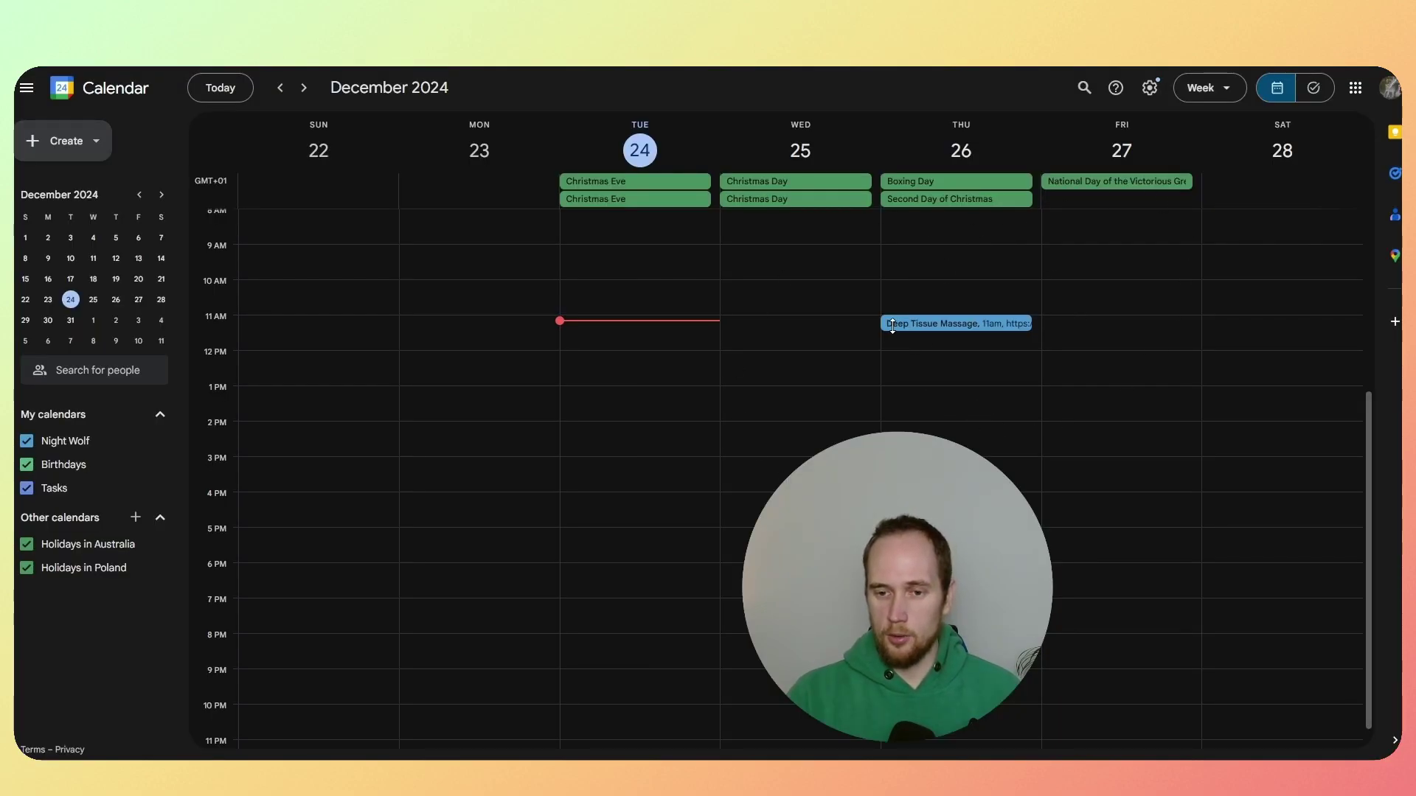
# Step: Open Thursday's Deep Tissue Massage event and scroll its details to the caller's phone number
pyautogui.click(978, 325)
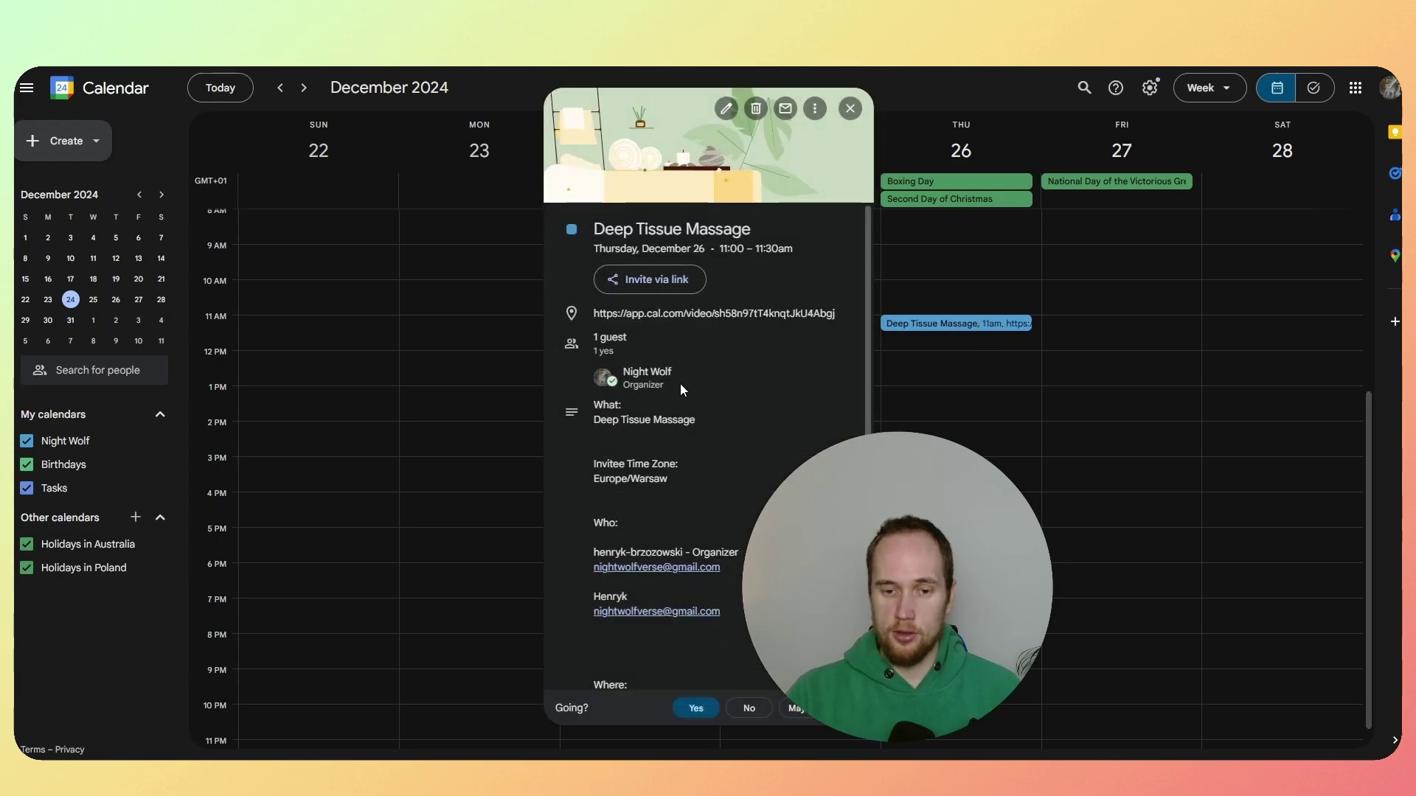
pyautogui.scroll(-1, 718, 400)
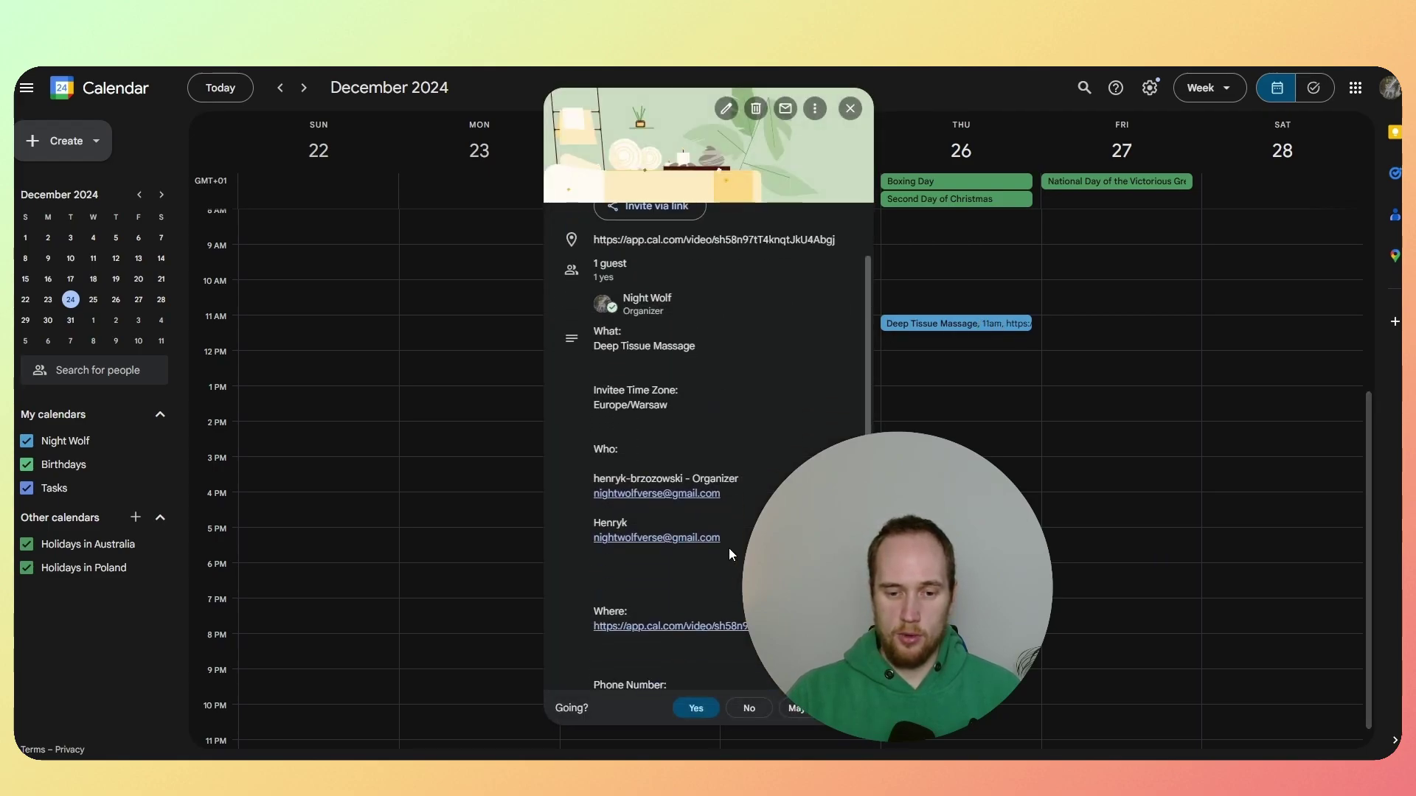
pyautogui.moveTo(728, 547); pyautogui.dragTo(597, 490)
pyautogui.moveTo(723, 546); pyautogui.dragTo(597, 489)
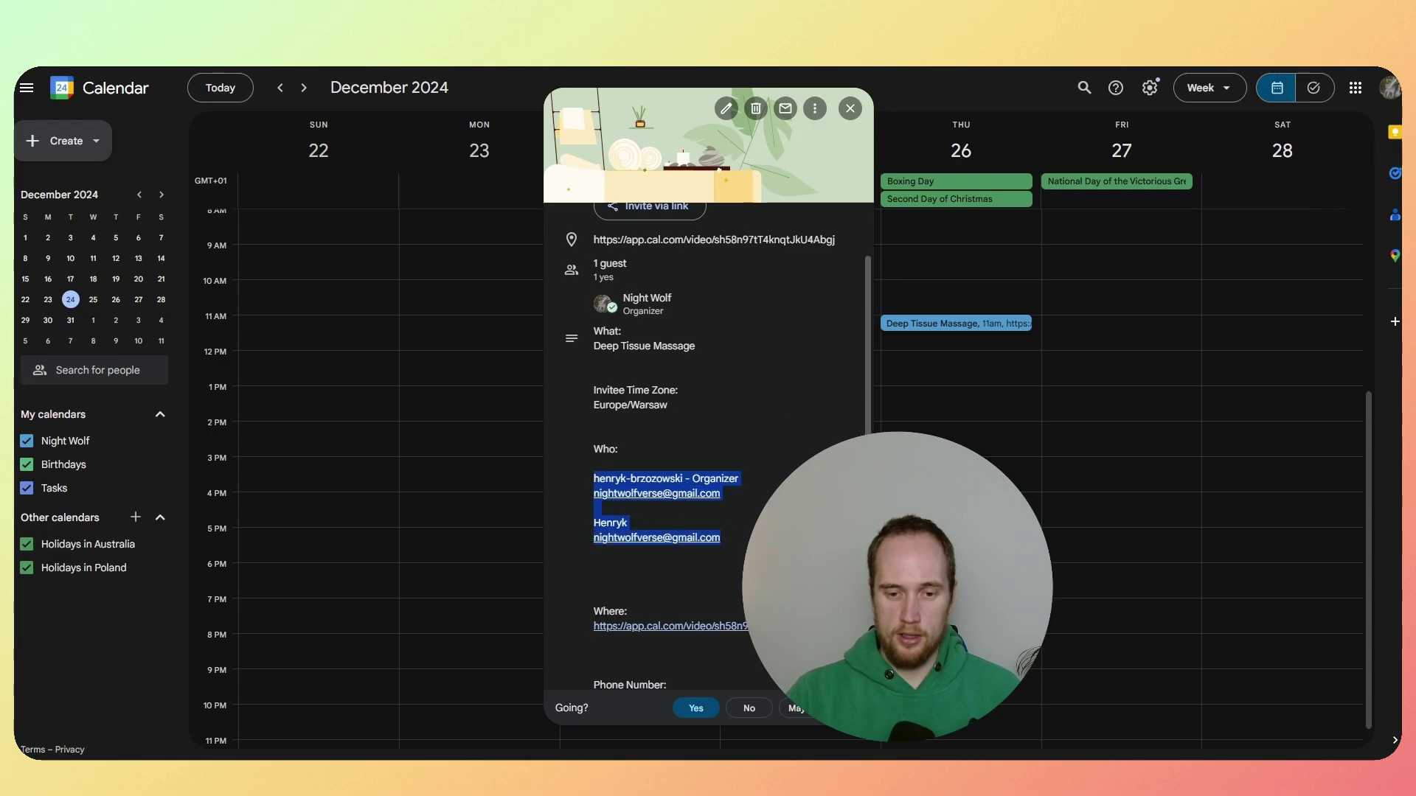
pyautogui.click(657, 583)
pyautogui.moveTo(723, 546); pyautogui.dragTo(584, 493)
pyautogui.click(749, 539)
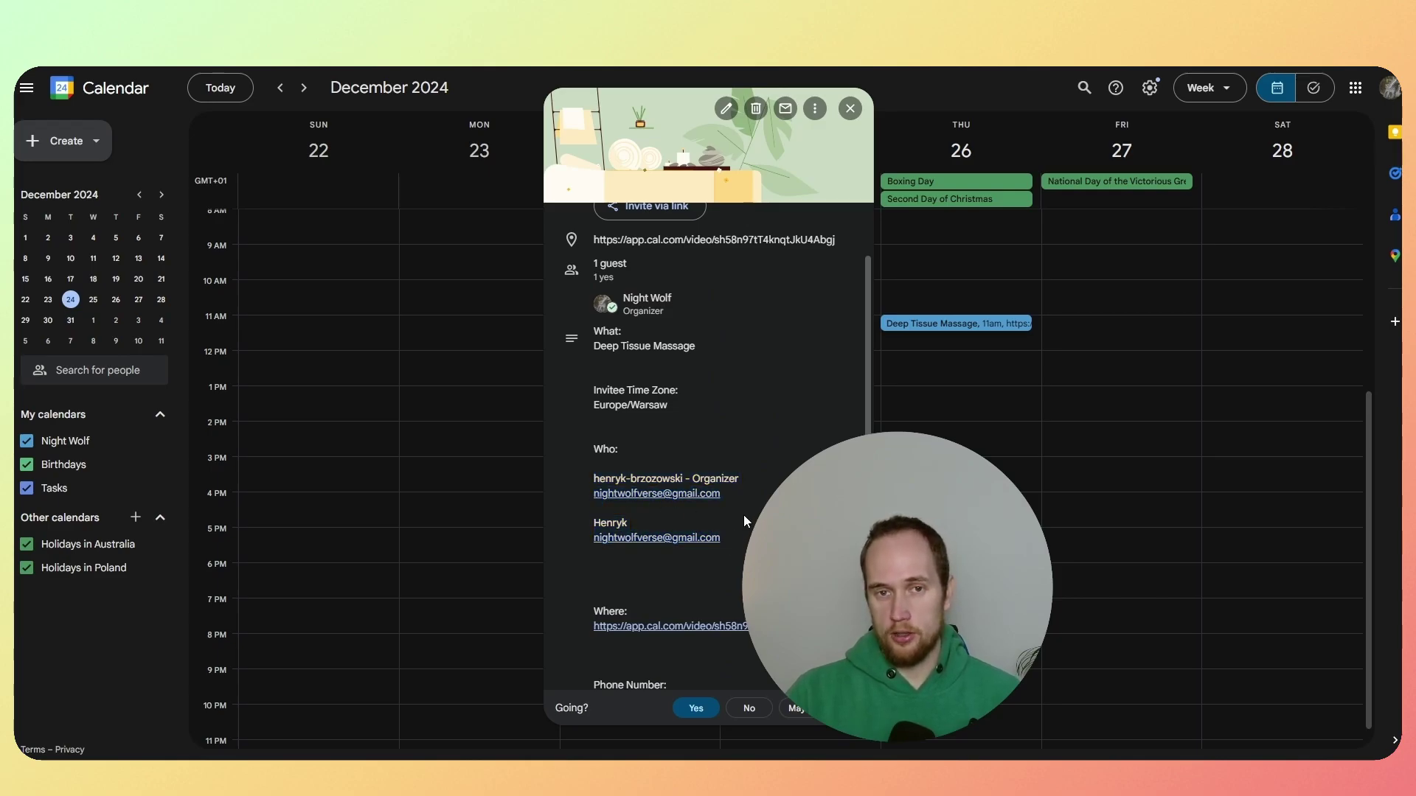
pyautogui.scroll(-3, 744, 512)
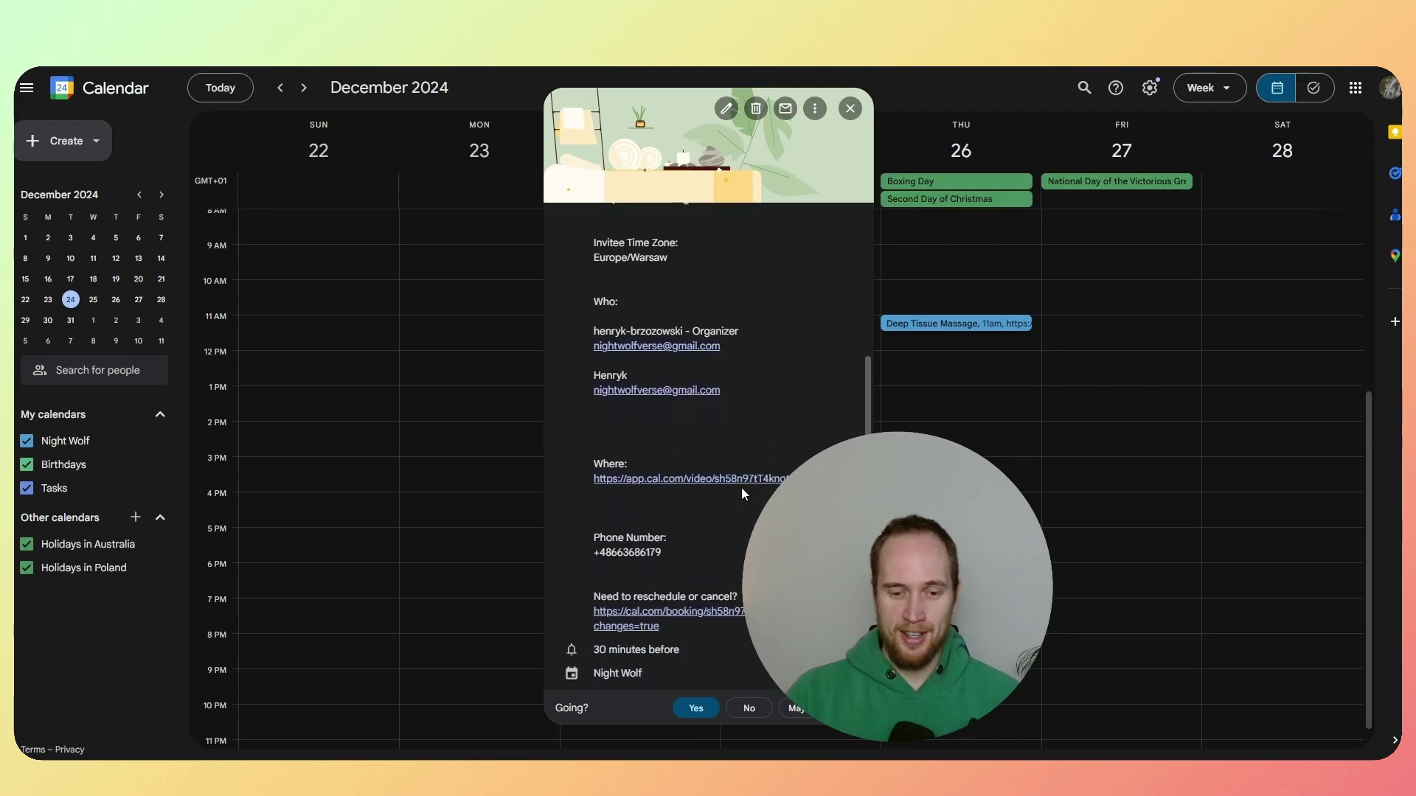
pyautogui.doubleClick(679, 552)
pyautogui.click(678, 552)
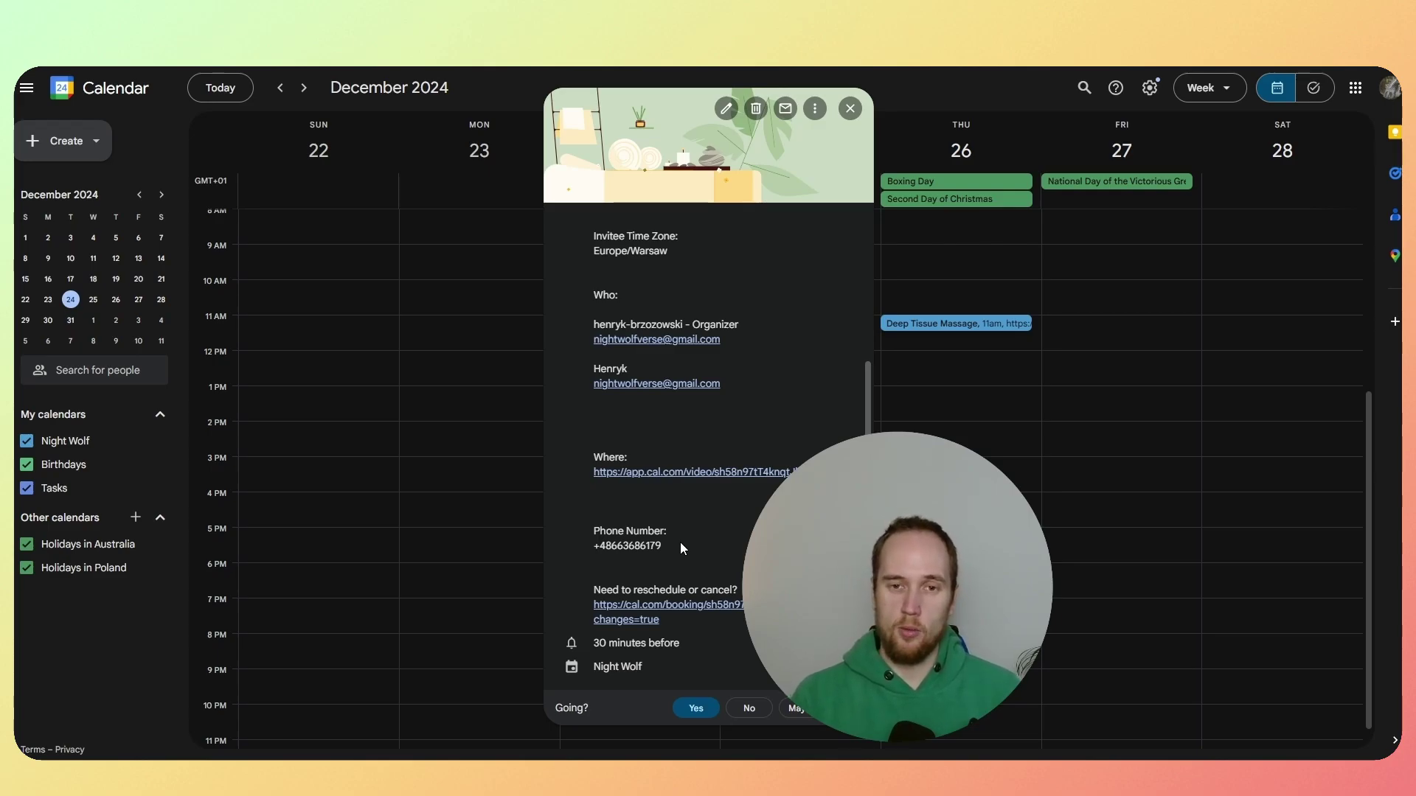
# Step: Dismiss the Deep Tissue Massage details popup to reveal the December 2024 week view
pyautogui.press('Escape')
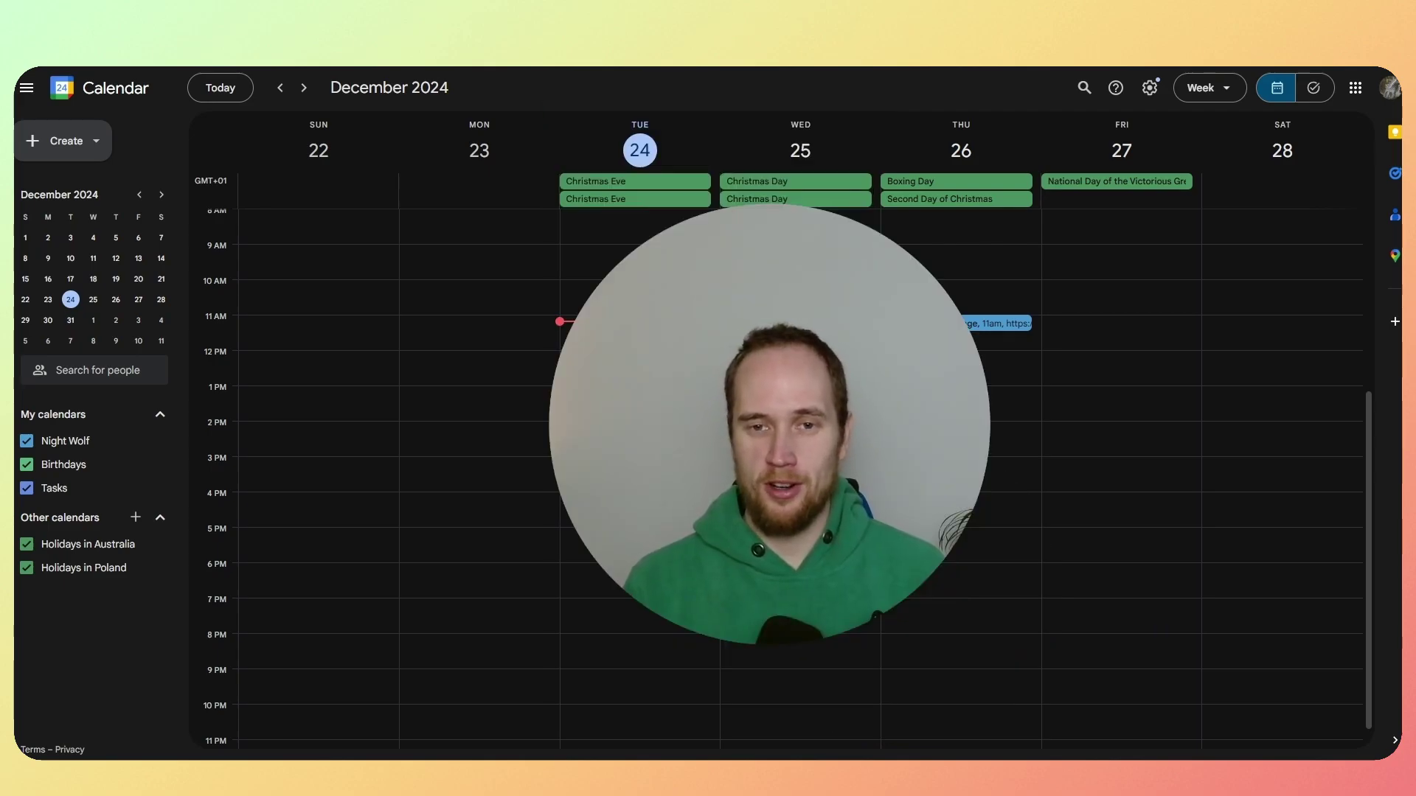